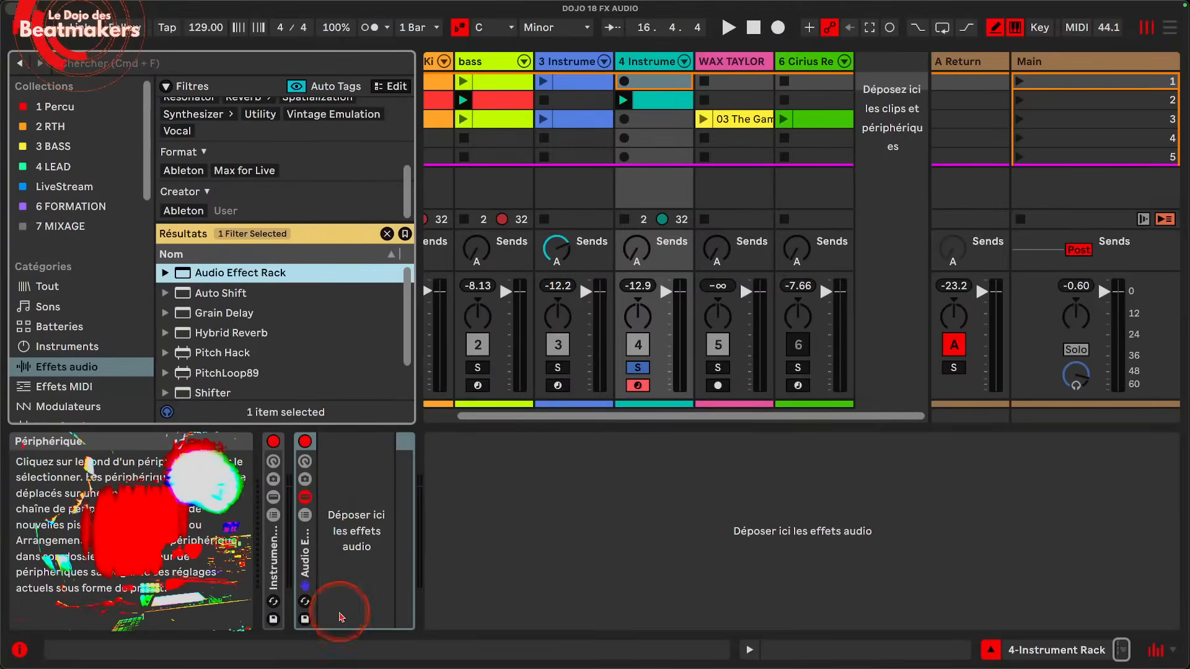
# Step: Delete the empty Audio Effect Rack from the 4 Instrument track and clear the Pitch Shift filter on the audio effects list
pyautogui.click(305, 561)
pyautogui.press('Delete')
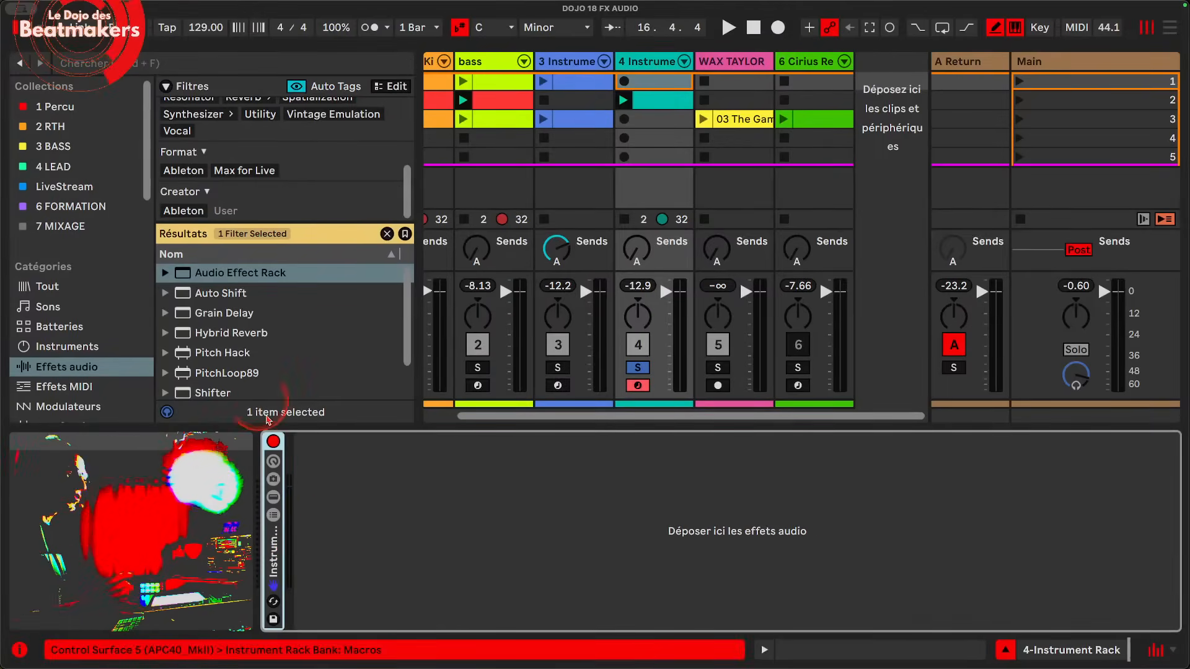
pyautogui.scroll(5, 248, 153)
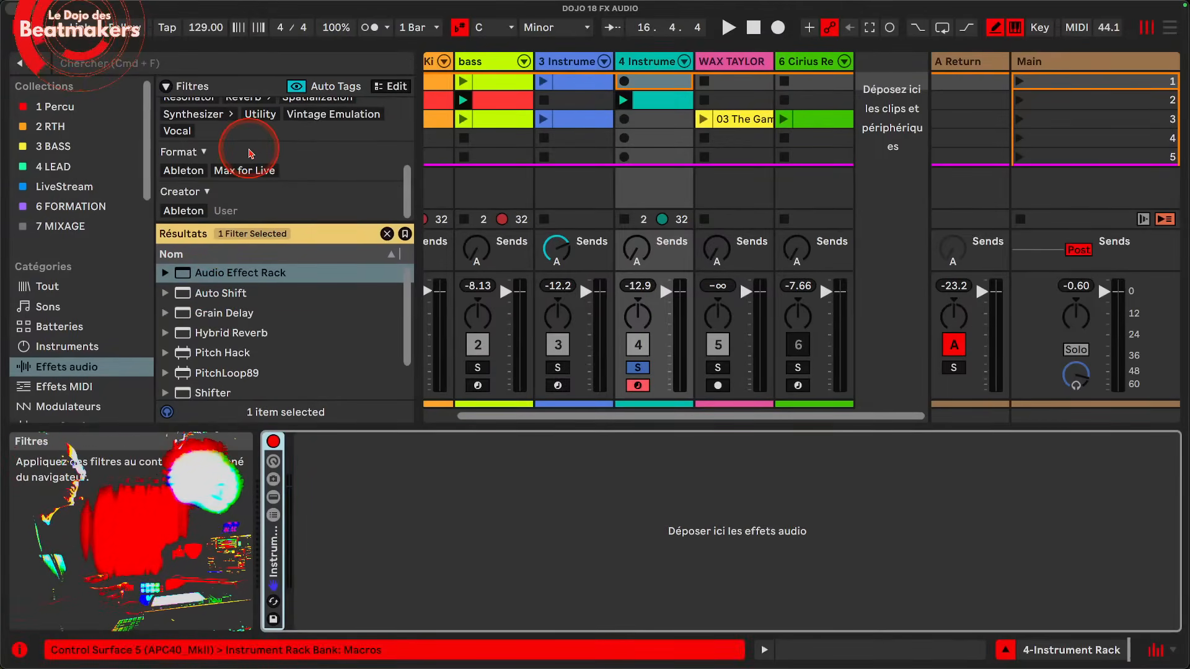
pyautogui.click(287, 214)
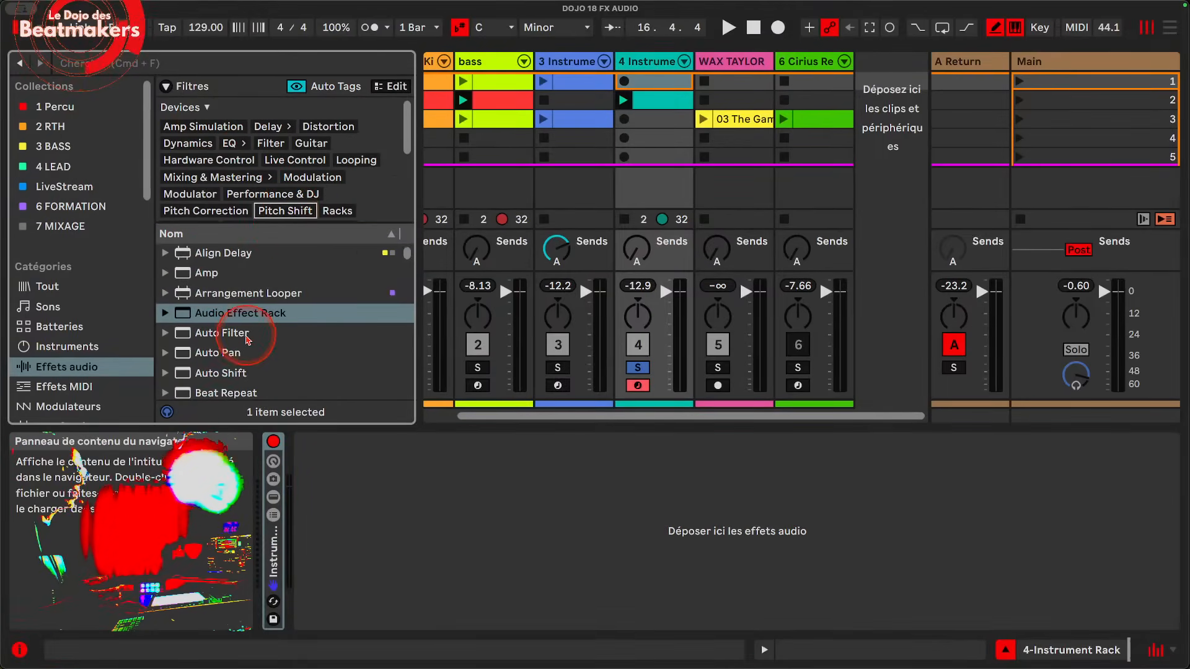
# Step: Add the Auto Pan and Erosion audio effects after the instrument rack
pyautogui.doubleClick(236, 353)
pyautogui.scroll(-3, 235, 353)
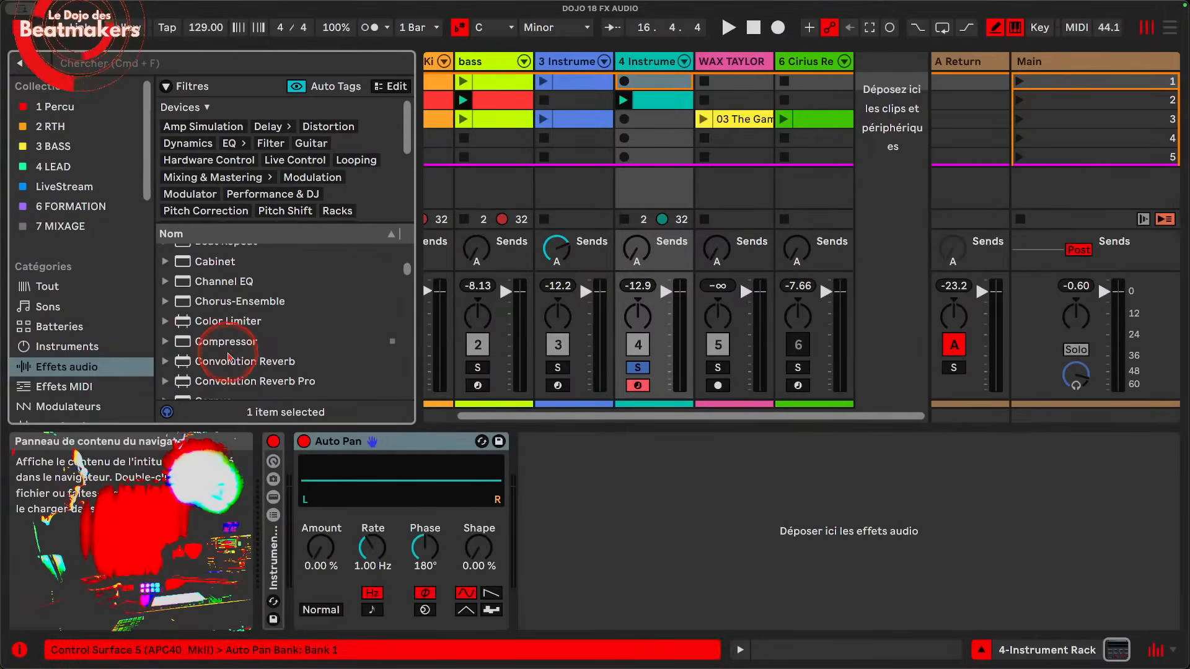
pyautogui.click(229, 339)
pyautogui.scroll(-2, 229, 339)
pyautogui.scroll(-5, 229, 338)
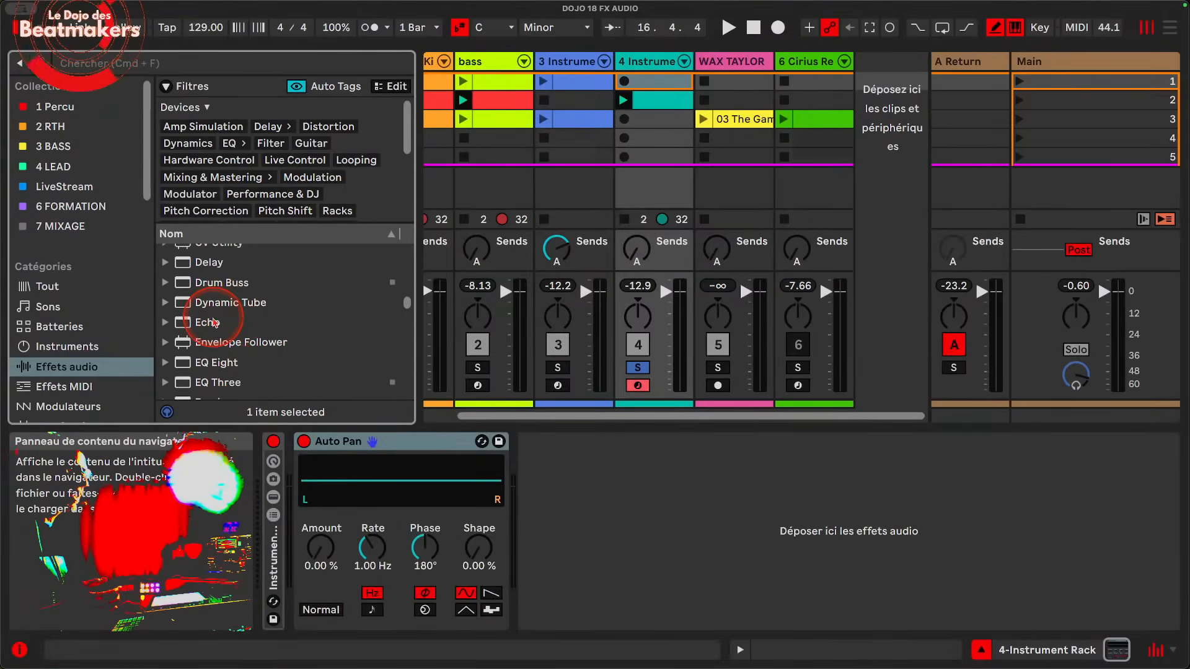
pyautogui.scroll(-3, 231, 297)
pyautogui.doubleClick(230, 303)
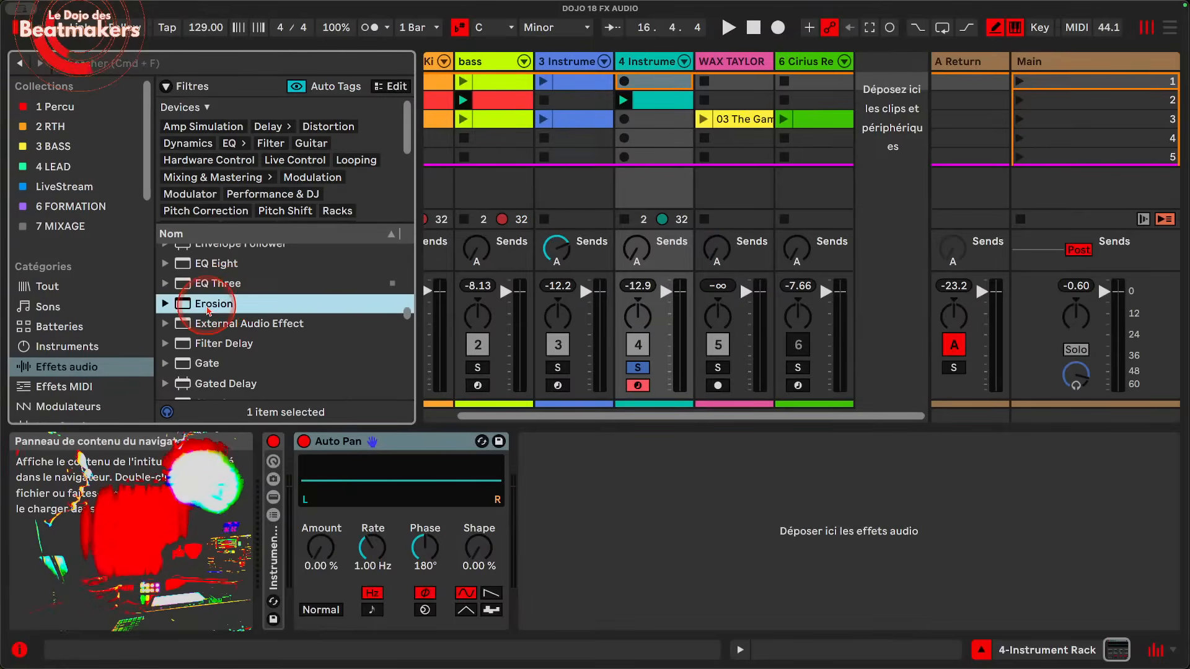
# Step: Group Auto Pan and Erosion into an audio effect rack and show the rack's macro controls
pyautogui.scroll(-3, 232, 350)
pyautogui.click(354, 441)
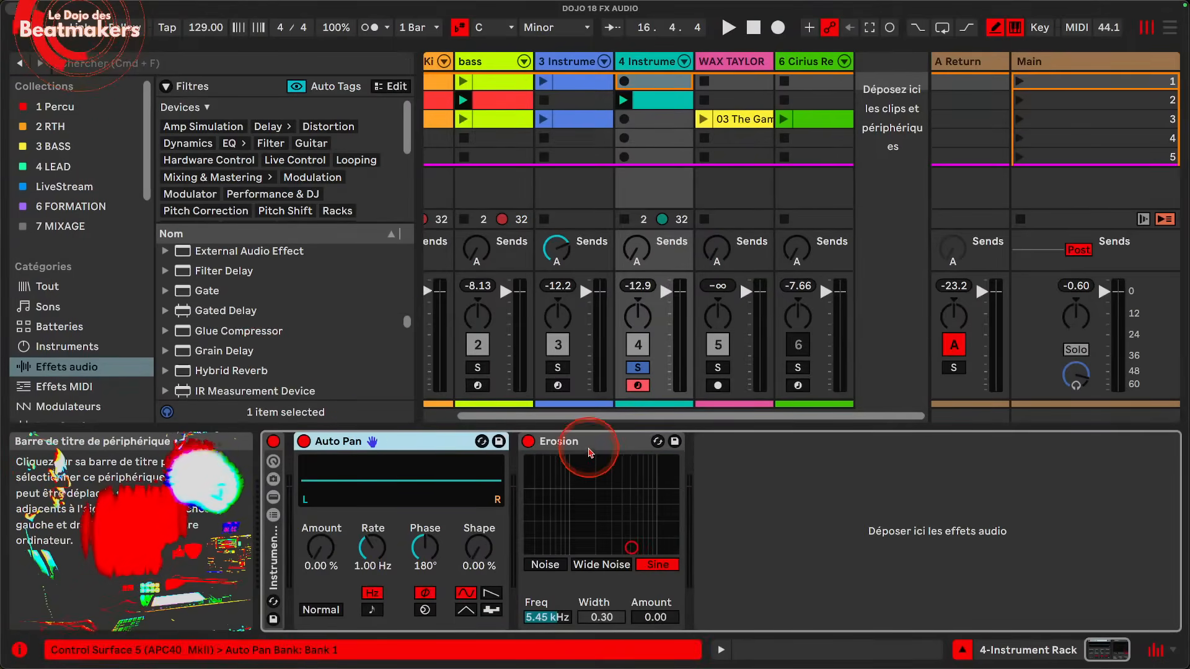
pyautogui.keyDown('shift'); pyautogui.click(589, 440); pyautogui.keyUp('shift')
pyautogui.rightClick(593, 442)
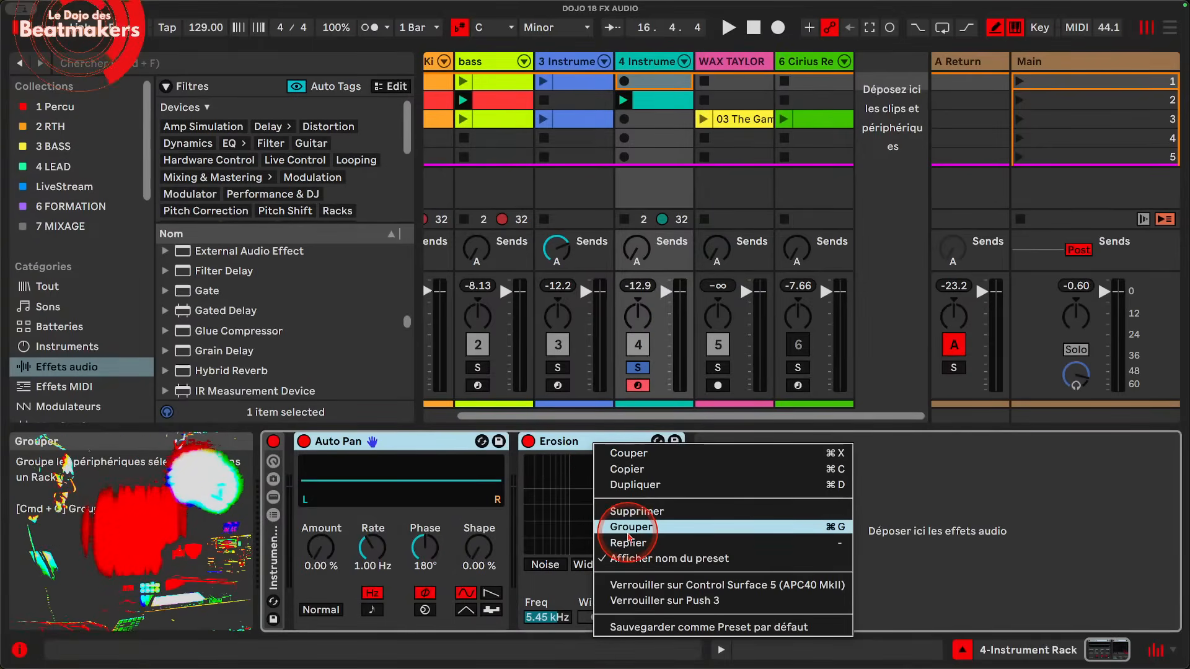
pyautogui.click(628, 527)
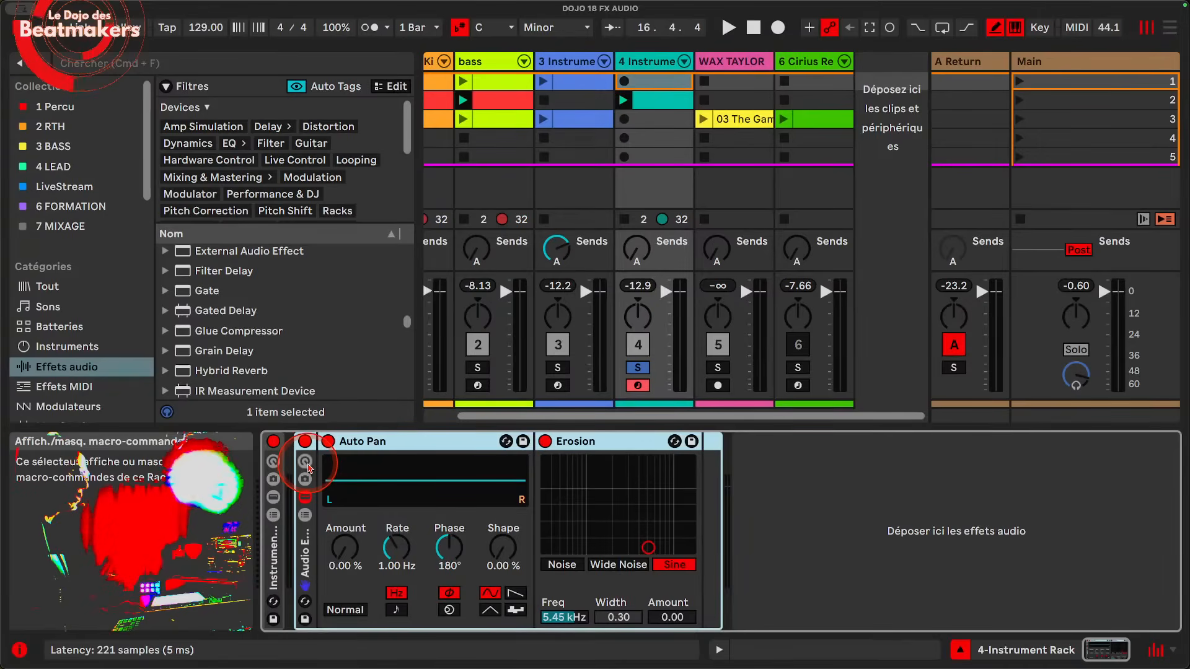
pyautogui.click(306, 462)
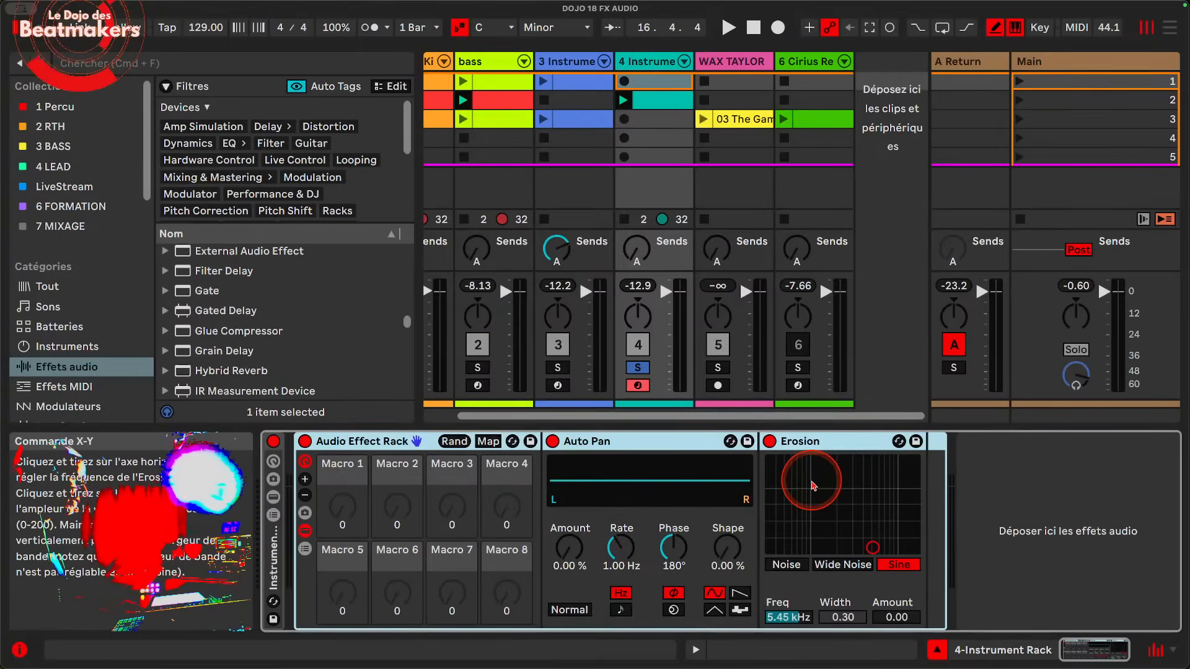
# Step: Set Auto Pan's Amount to 100 %, and Erosion's Amount to 200 and frequency to 2.56 kHz
pyautogui.moveTo(568, 547); pyautogui.dragTo(568, 487)
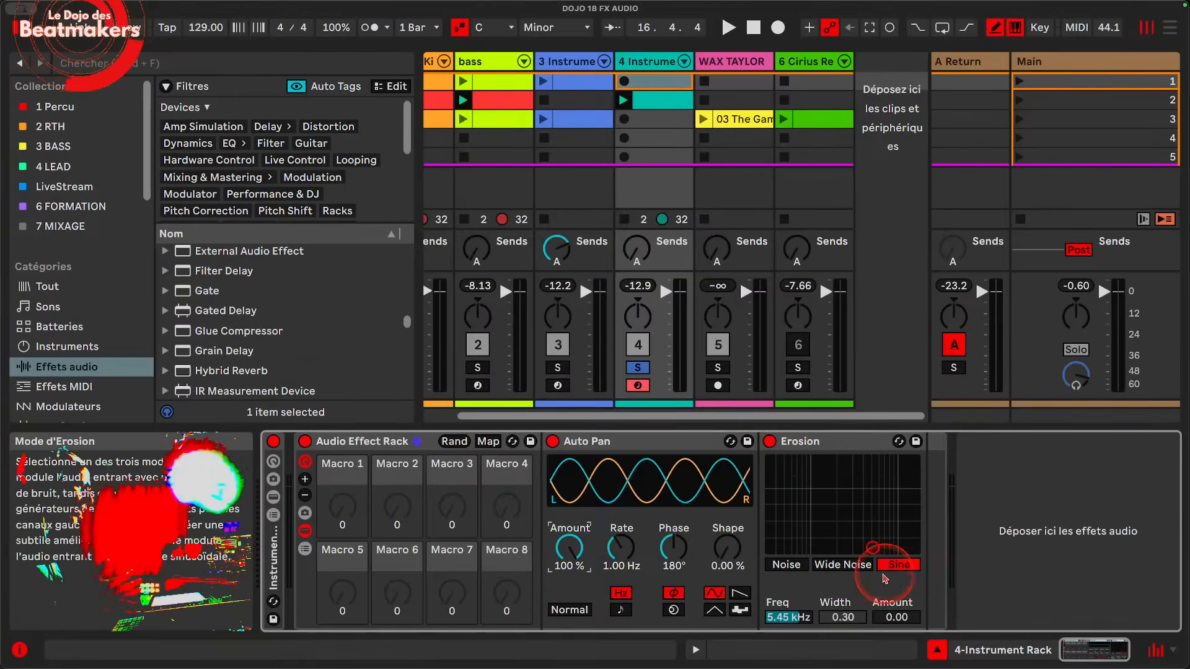
pyautogui.moveTo(872, 547); pyautogui.dragTo(866, 462)
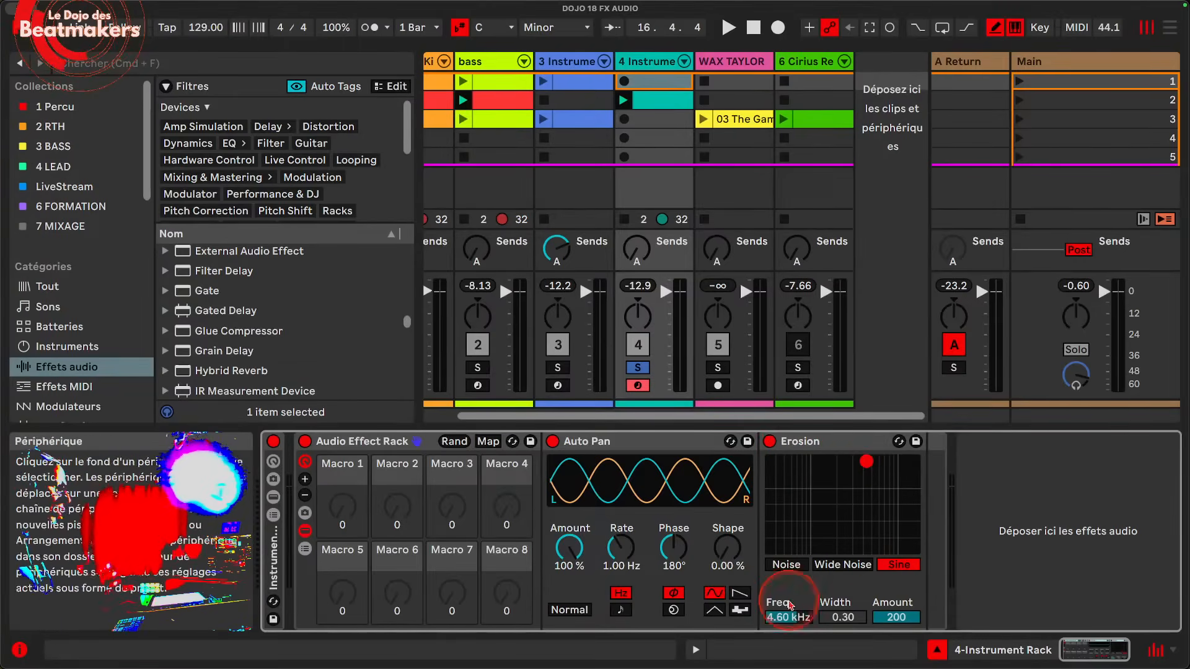
pyautogui.click(788, 617)
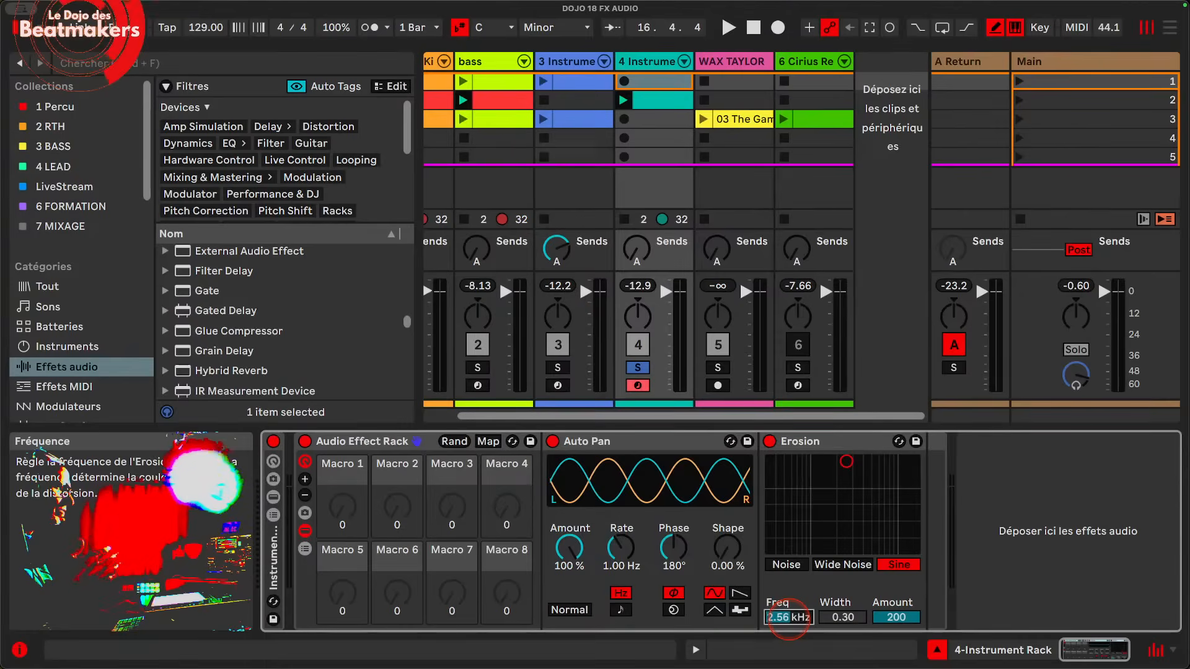
# Step: Map Erosion's Freq parameter to Macro 1 of the rack
pyautogui.rightClick(790, 622)
pyautogui.click(783, 620)
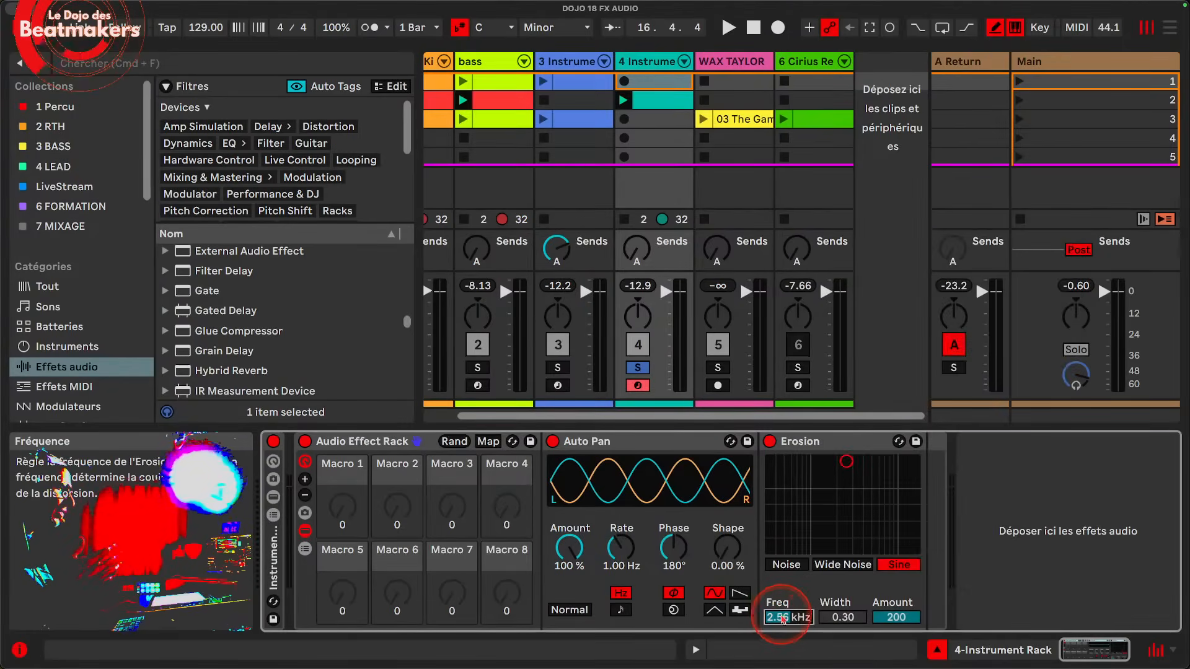
pyautogui.rightClick(782, 620)
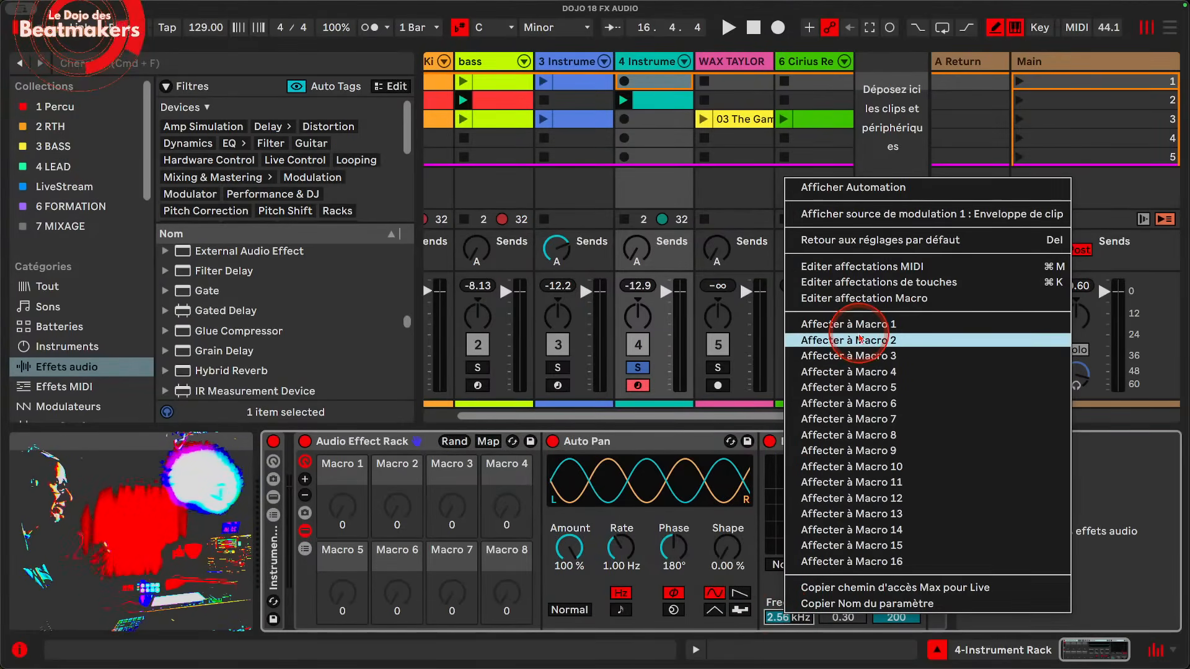
pyautogui.click(862, 326)
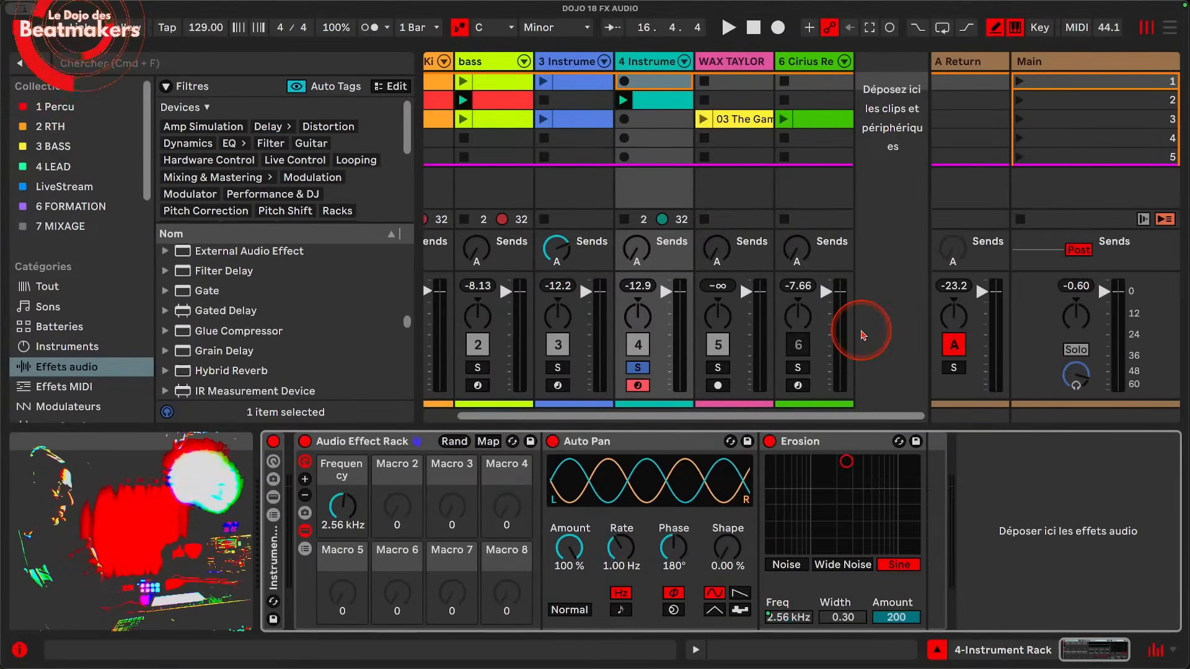
# Step: Sweep the Frequency macro up to 18.0 kHz and back to 3.59 kHz, and show the rack's macro variations
pyautogui.click(344, 509)
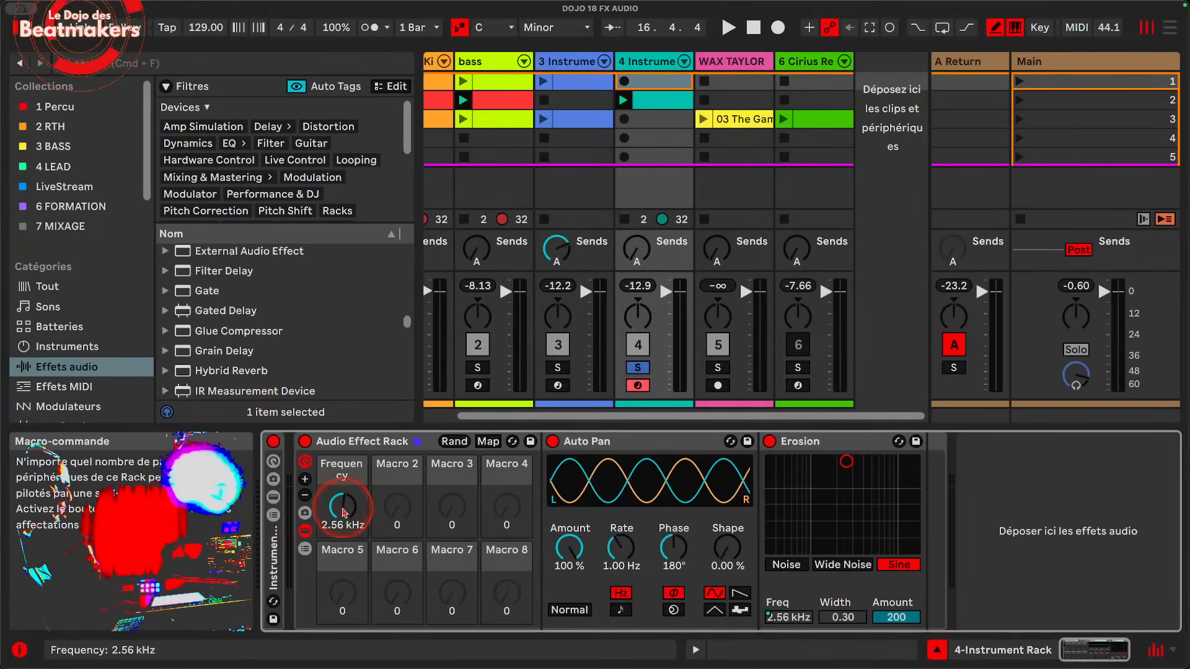
pyautogui.moveTo(340, 505); pyautogui.dragTo(339, 501)
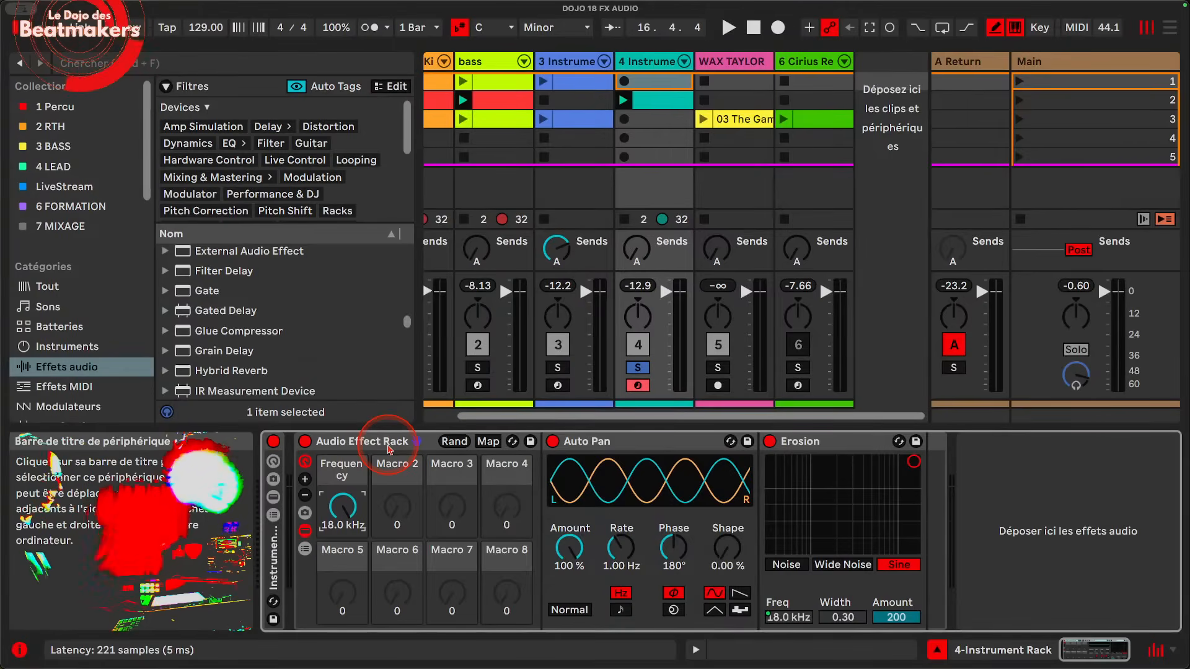
pyautogui.moveTo(343, 507); pyautogui.dragTo(343, 516)
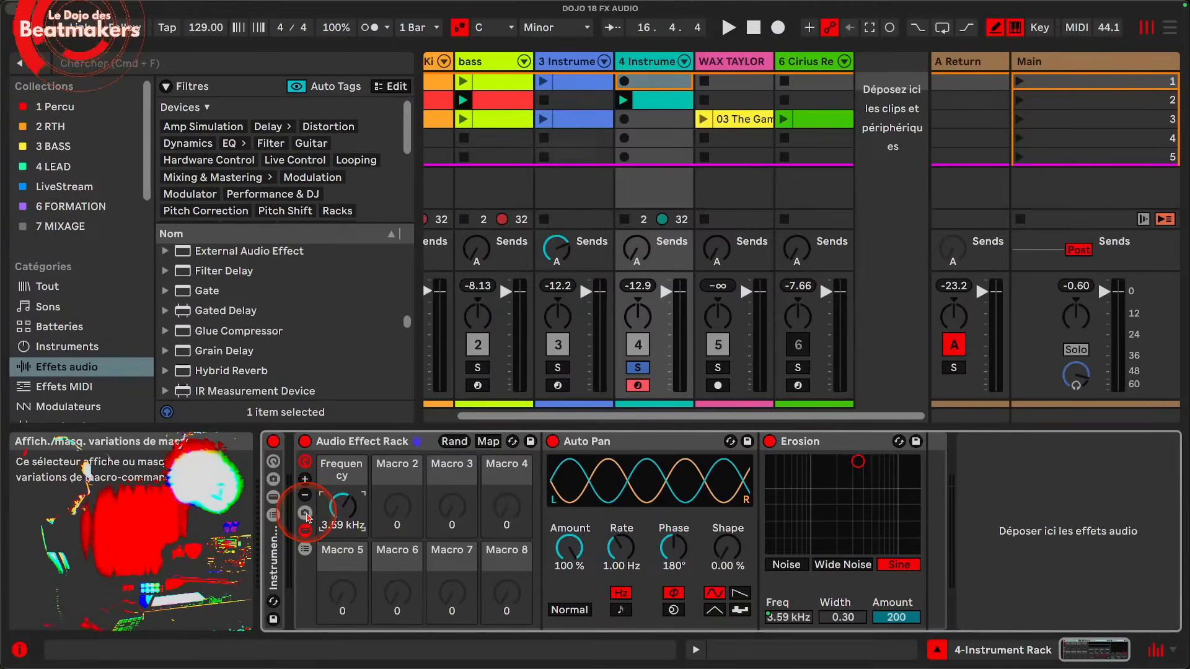
pyautogui.click(306, 514)
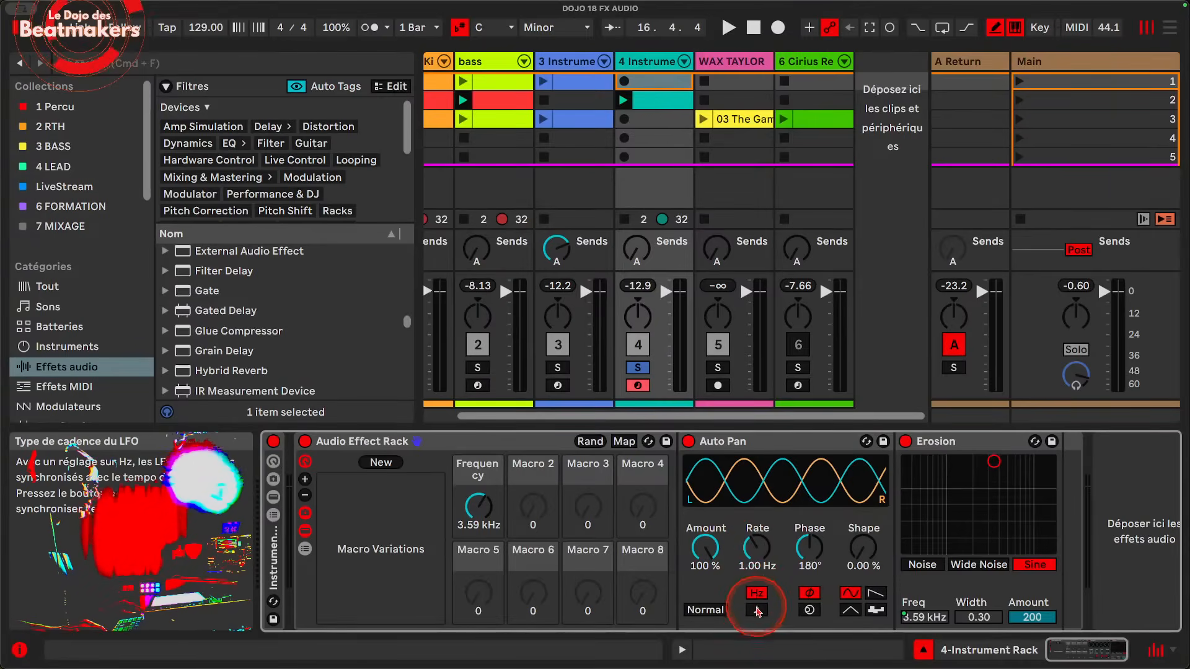
# Step: Switch Auto Pan's Rate to tempo-synced note values and map it to Macro 2
pyautogui.click(756, 610)
pyautogui.rightClick(754, 555)
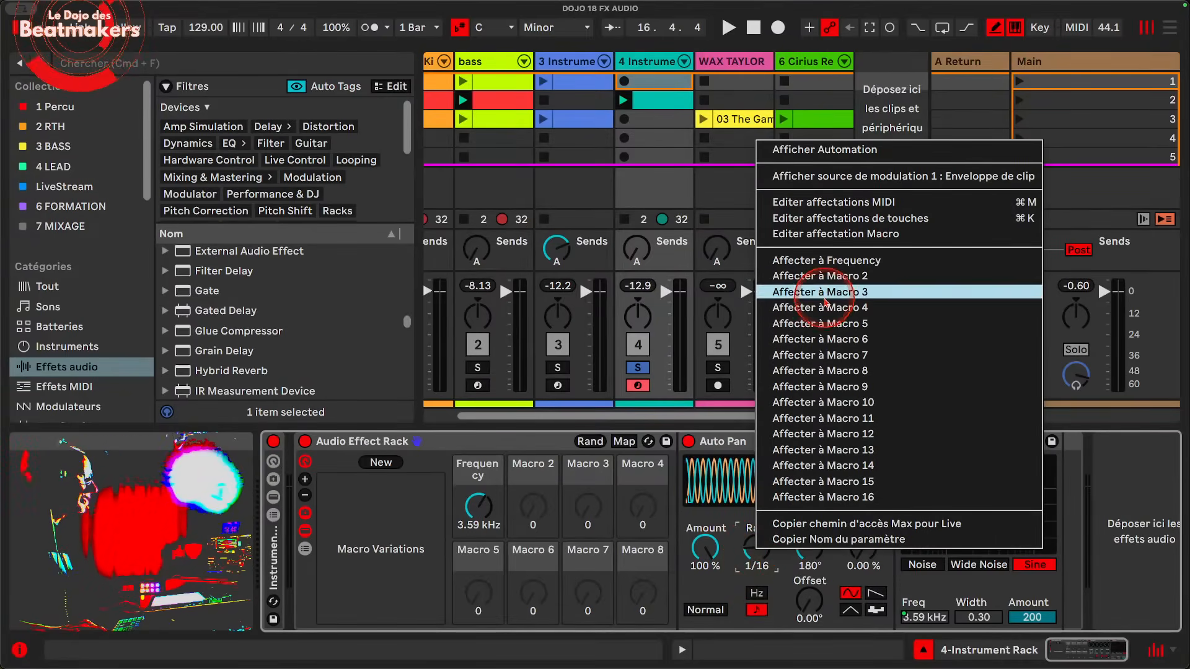
pyautogui.click(830, 288)
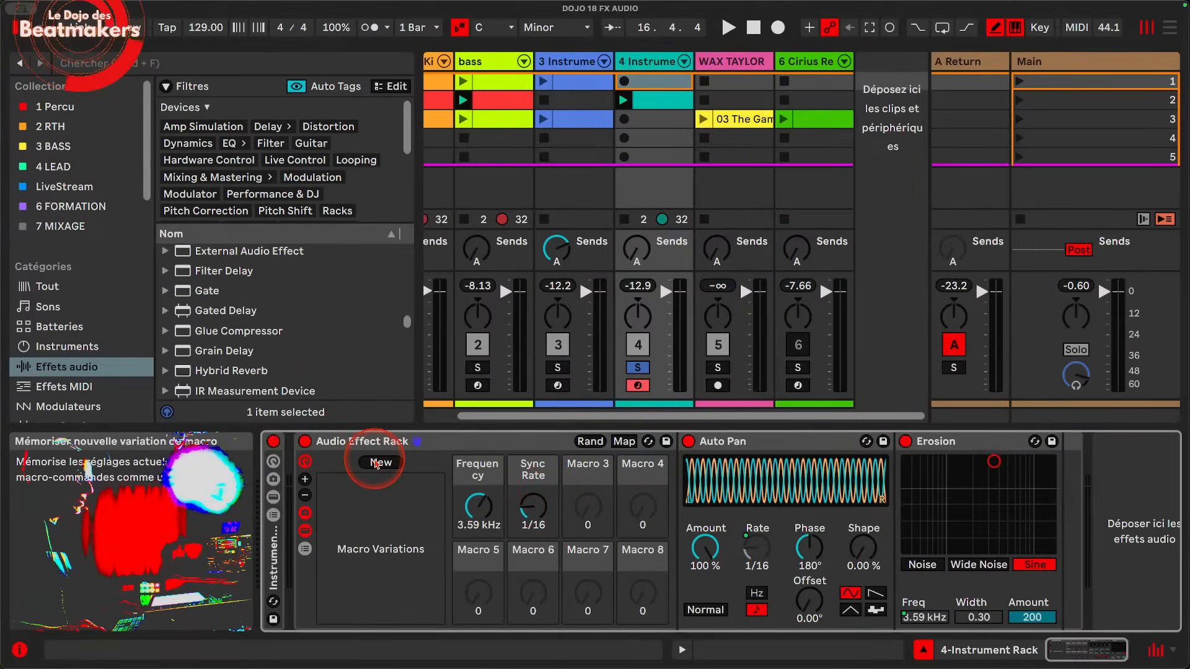
# Step: Store the current macro settings as one variation and a second one with Frequency 989 Hz and Sync Rate 1/3
pyautogui.click(400, 469)
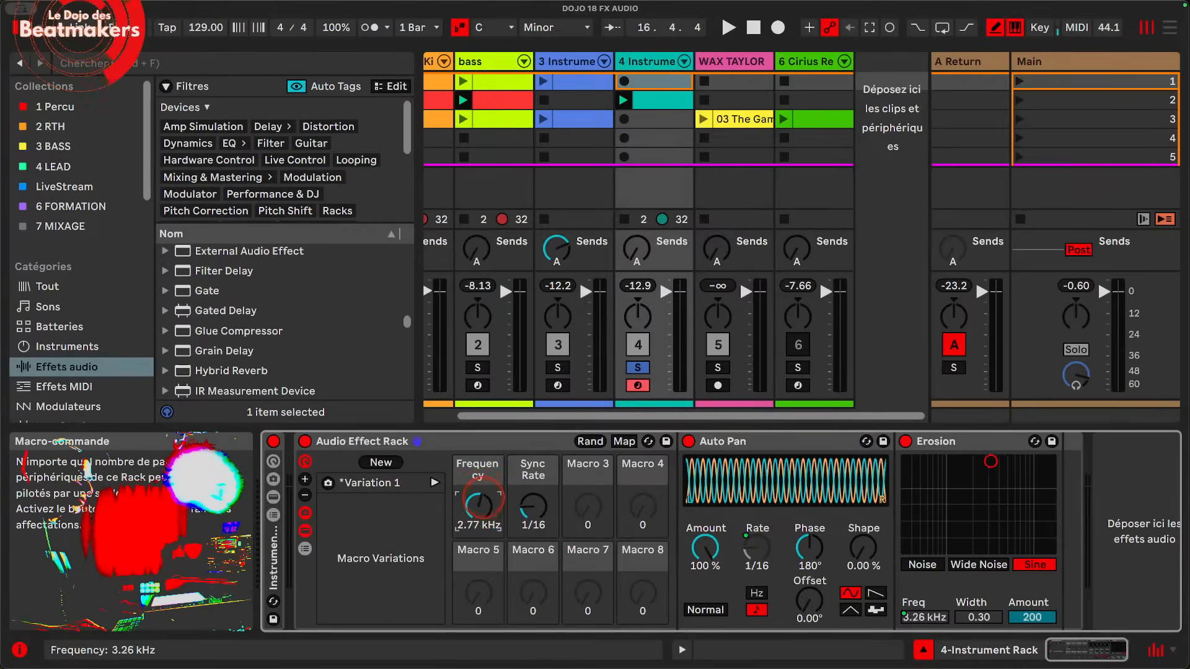
pyautogui.moveTo(519, 501); pyautogui.dragTo(520, 477)
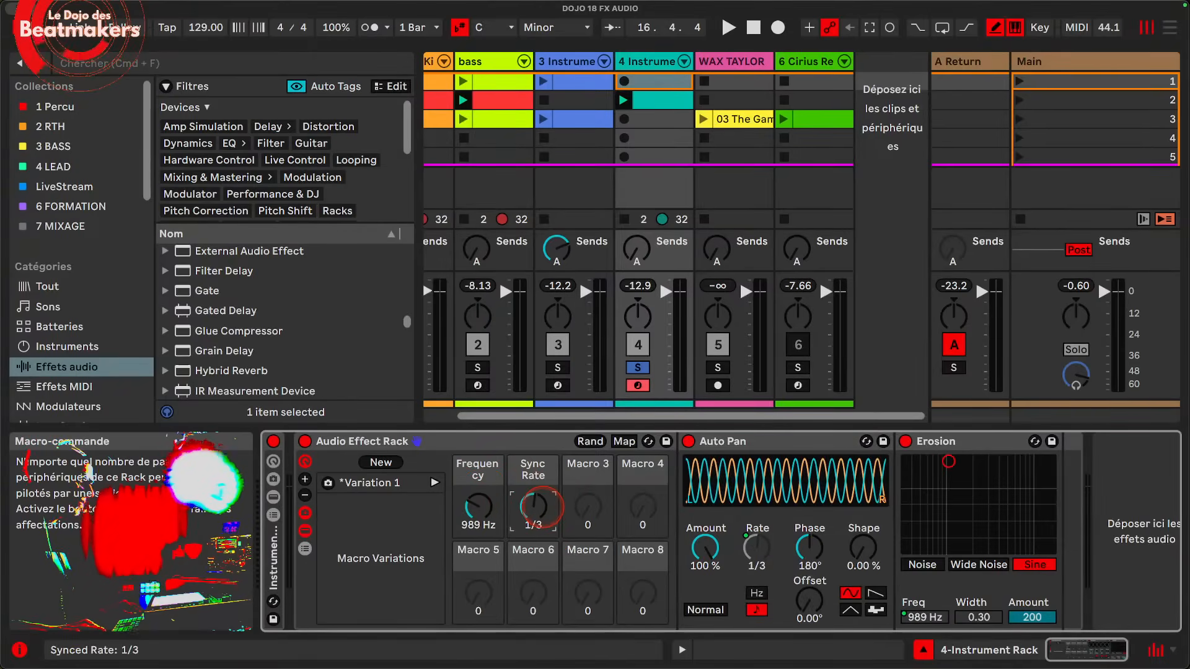
pyautogui.click(380, 462)
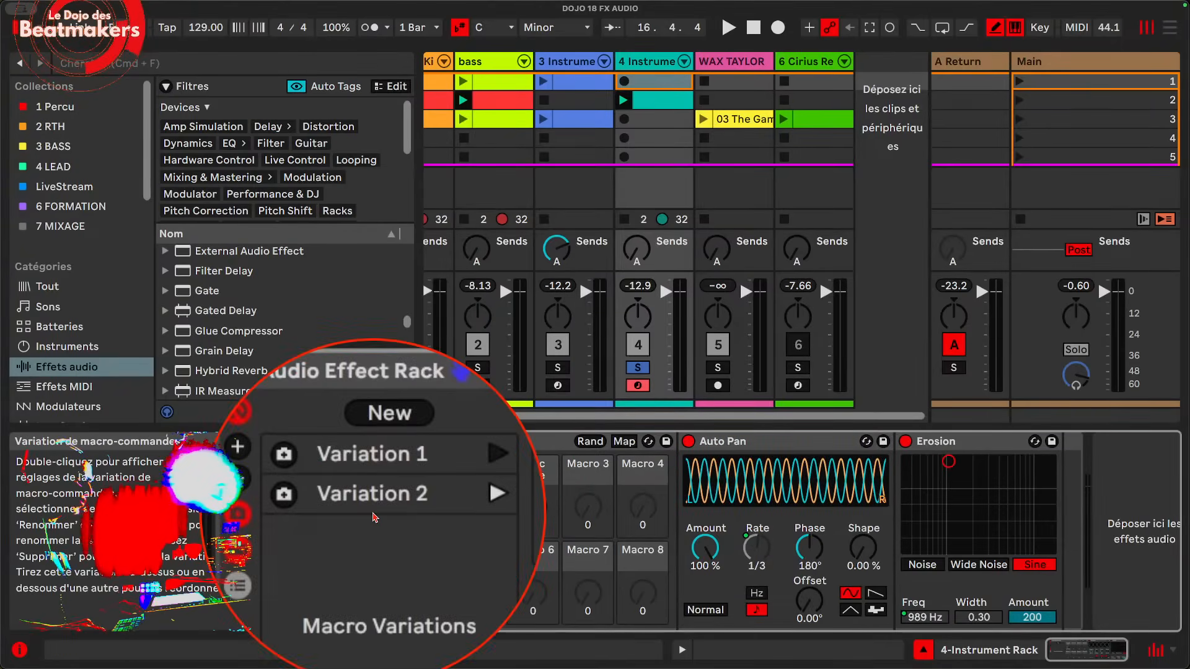
# Step: Launch Variation 1 and Variation 2 alternately to compare their macro settings, ending on Variation 2
pyautogui.click(435, 482)
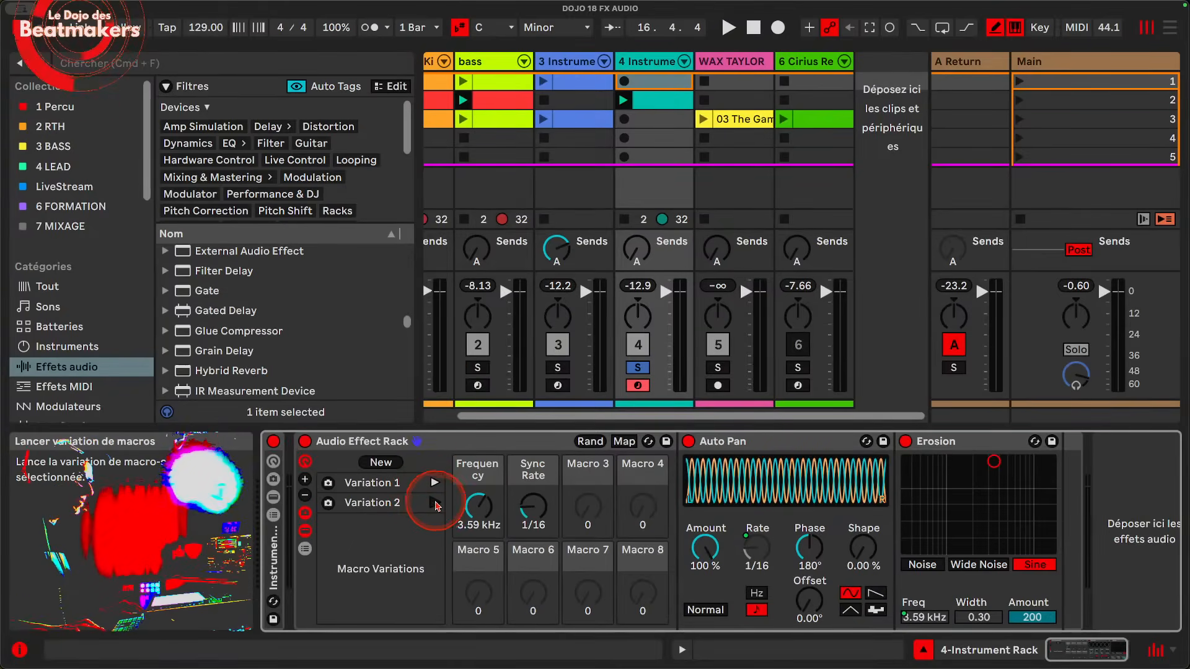
pyautogui.click(435, 503)
pyautogui.click(435, 482)
pyautogui.click(436, 503)
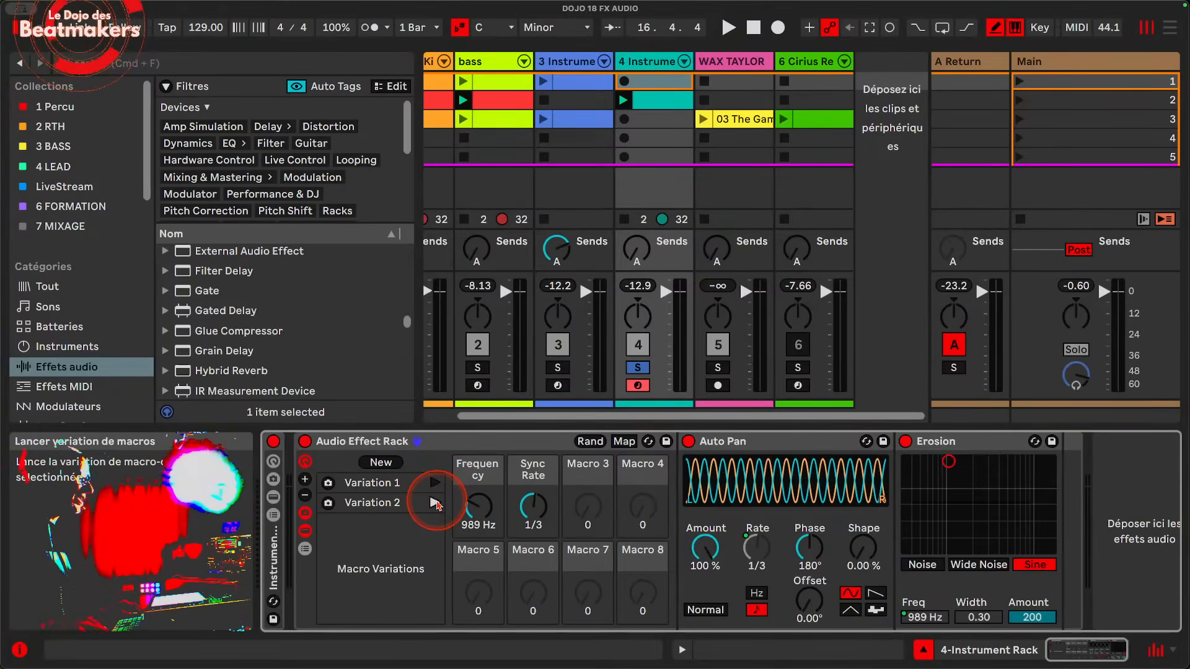
# Step: Play the set and switch between the two macro variations during playback, ending on Variation 1
pyautogui.press('space')
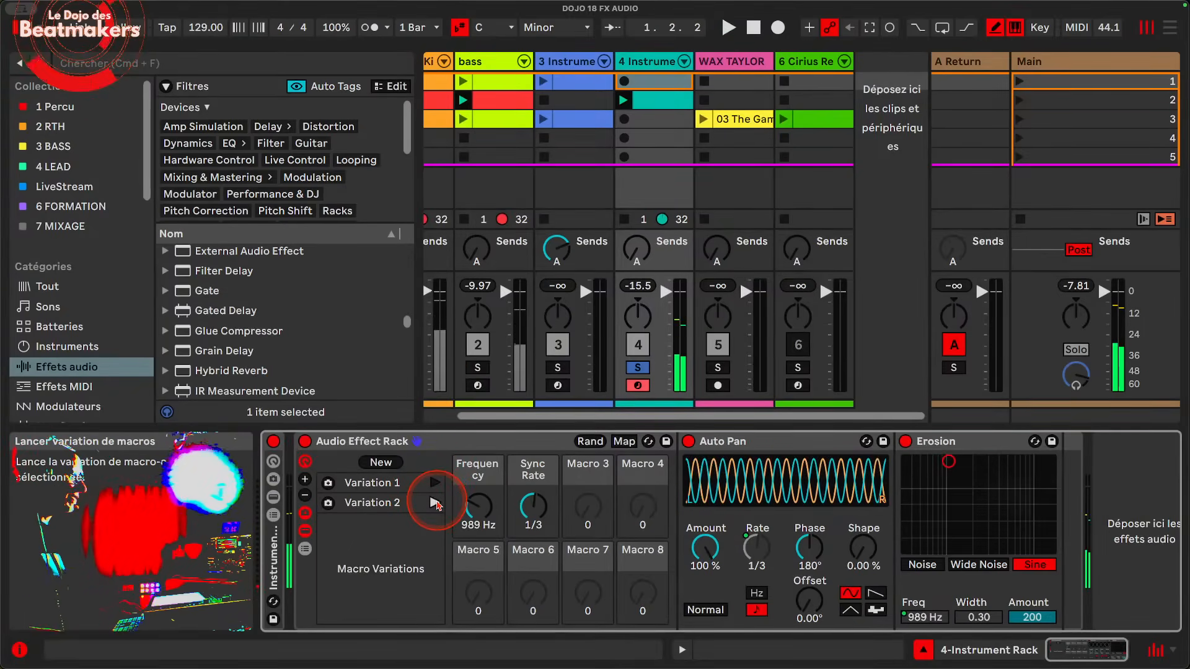
pyautogui.press('space')
pyautogui.click(435, 483)
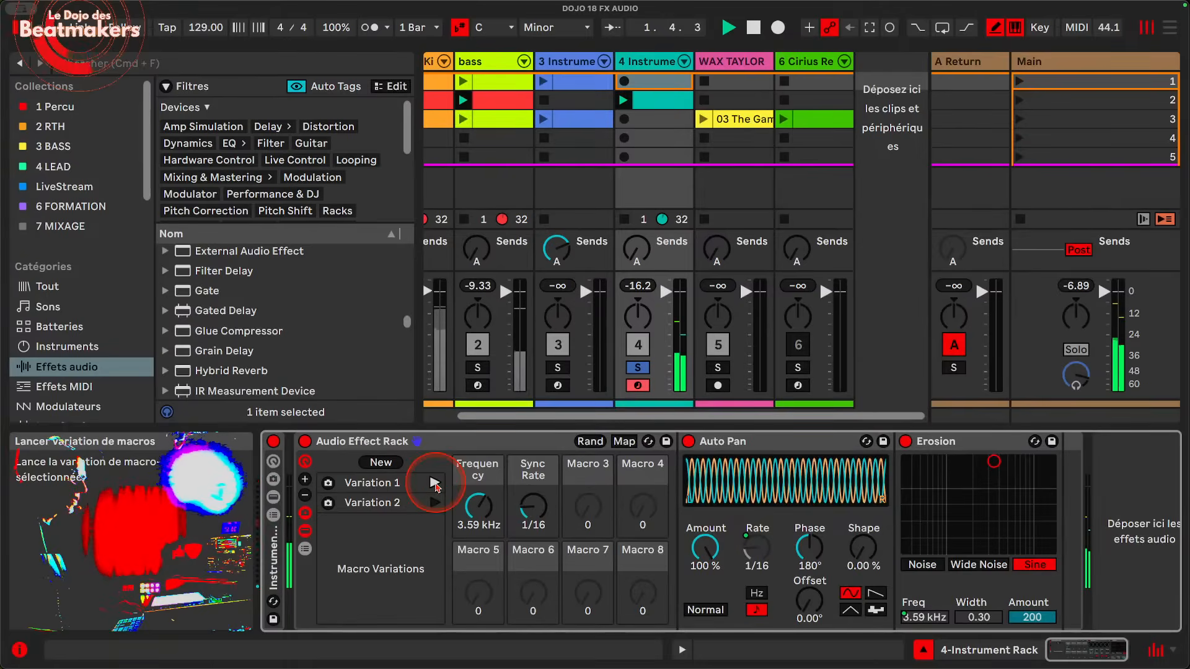
pyautogui.click(434, 503)
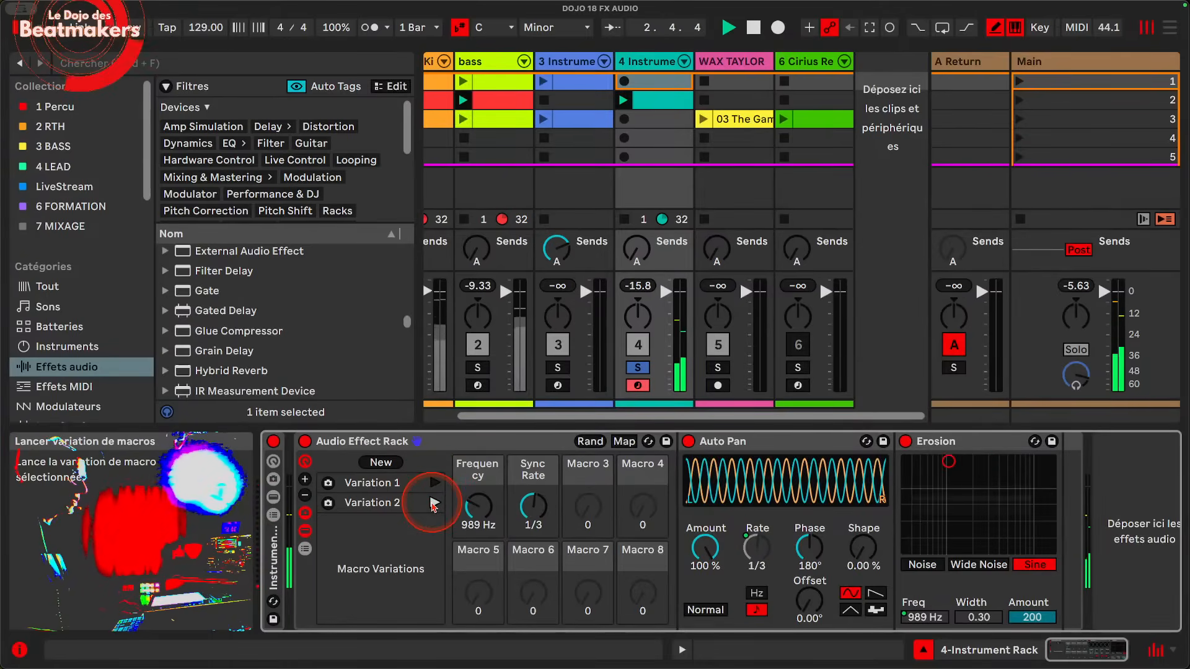
pyautogui.click(435, 483)
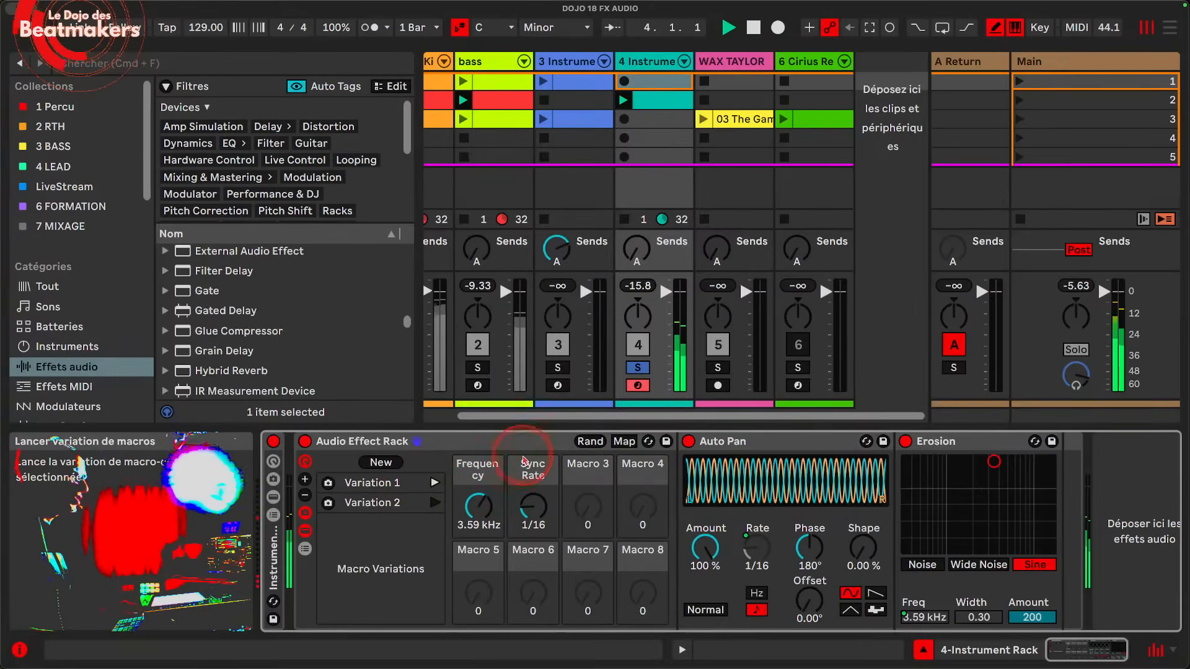
# Step: Set the Frequency macro to 1.55 kHz and overwrite Variation 1 with the current macro settings
pyautogui.moveTo(478, 507); pyautogui.dragTo(478, 515)
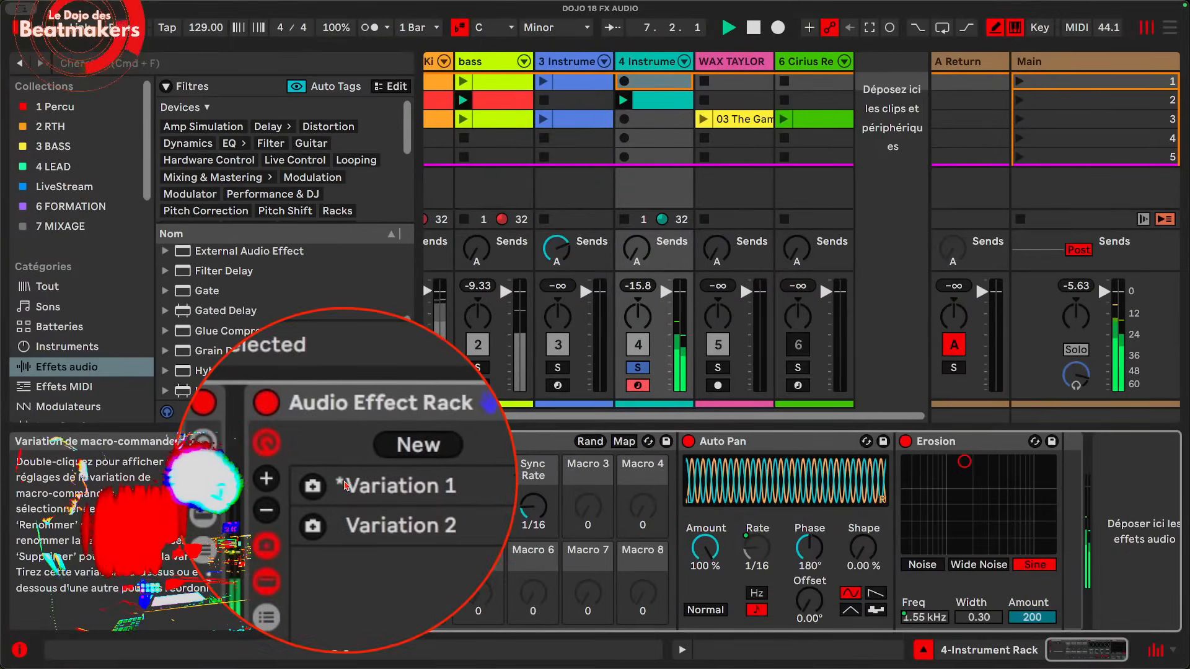
pyautogui.click(329, 483)
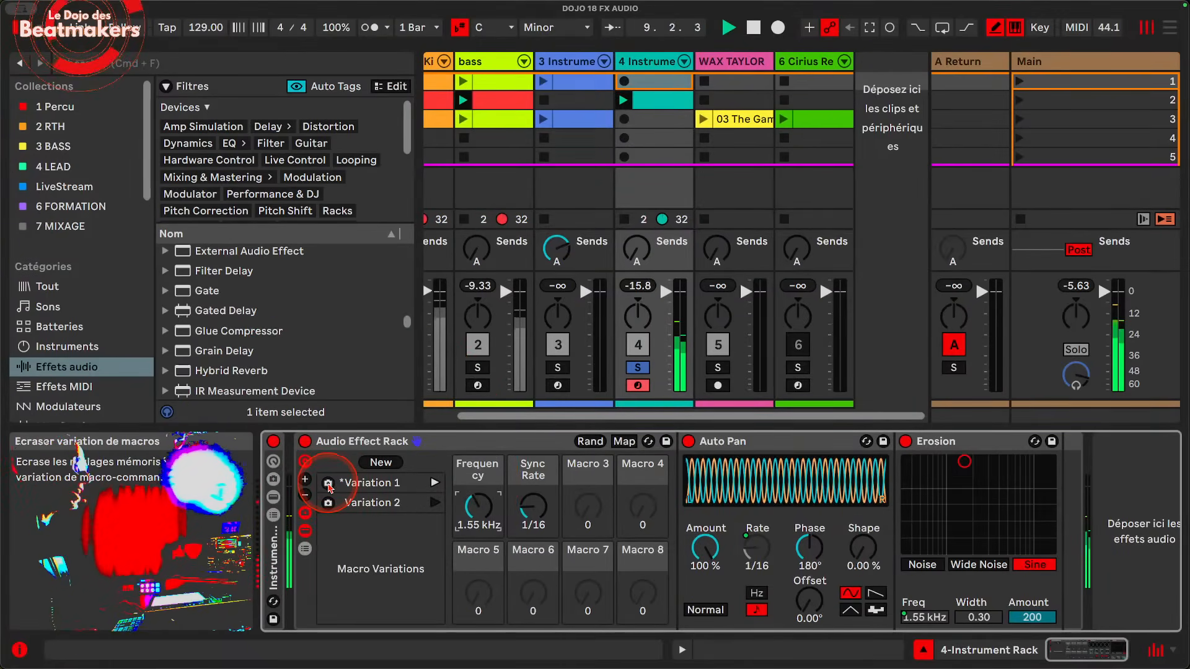
pyautogui.click(329, 484)
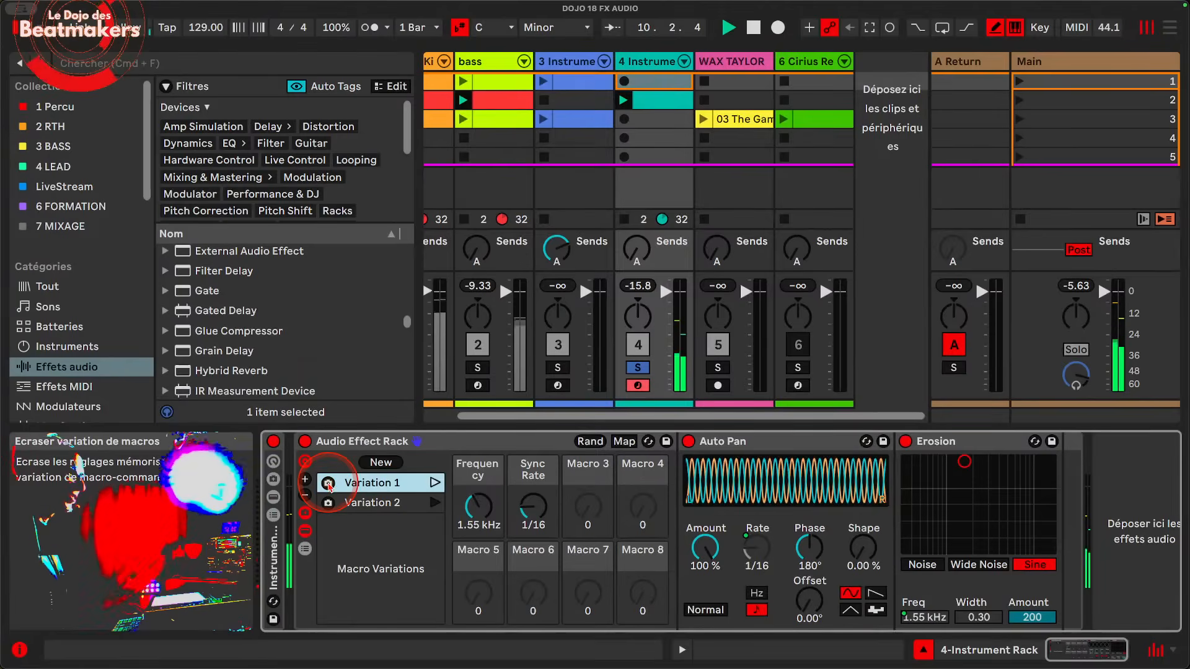
pyautogui.click(376, 484)
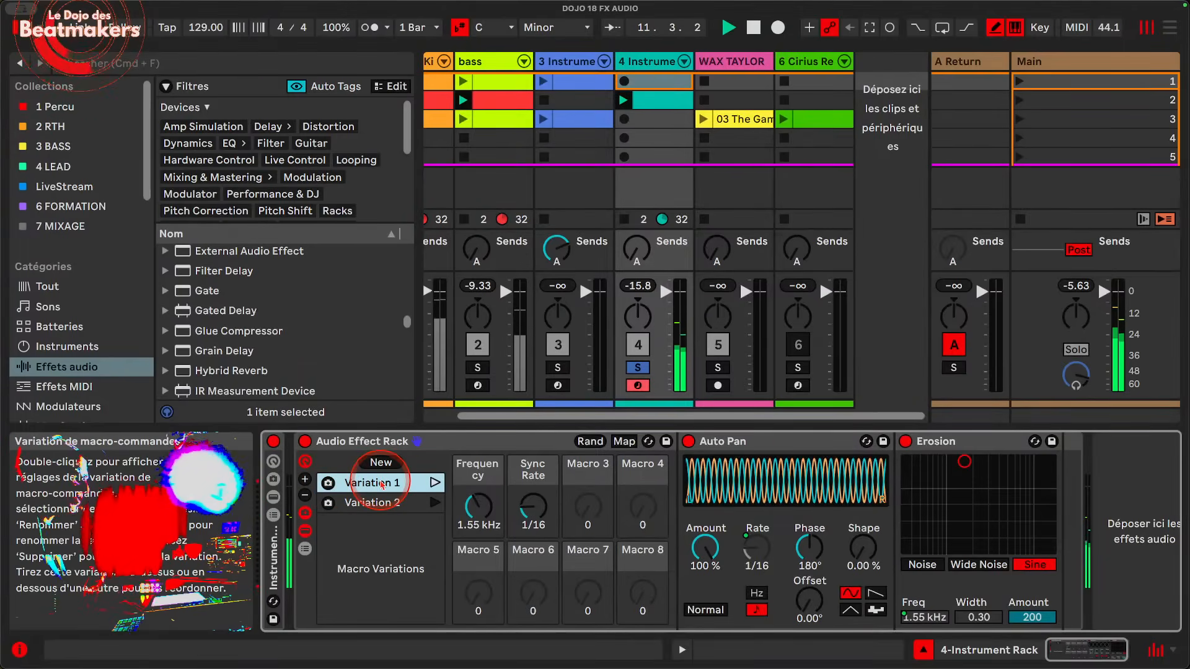
# Step: Launch Variation 2, set the Frequency macro to 5.82 kHz and Sync Rate to 1/64, and store these settings as a new variation
pyautogui.click(468, 507)
pyautogui.click(434, 503)
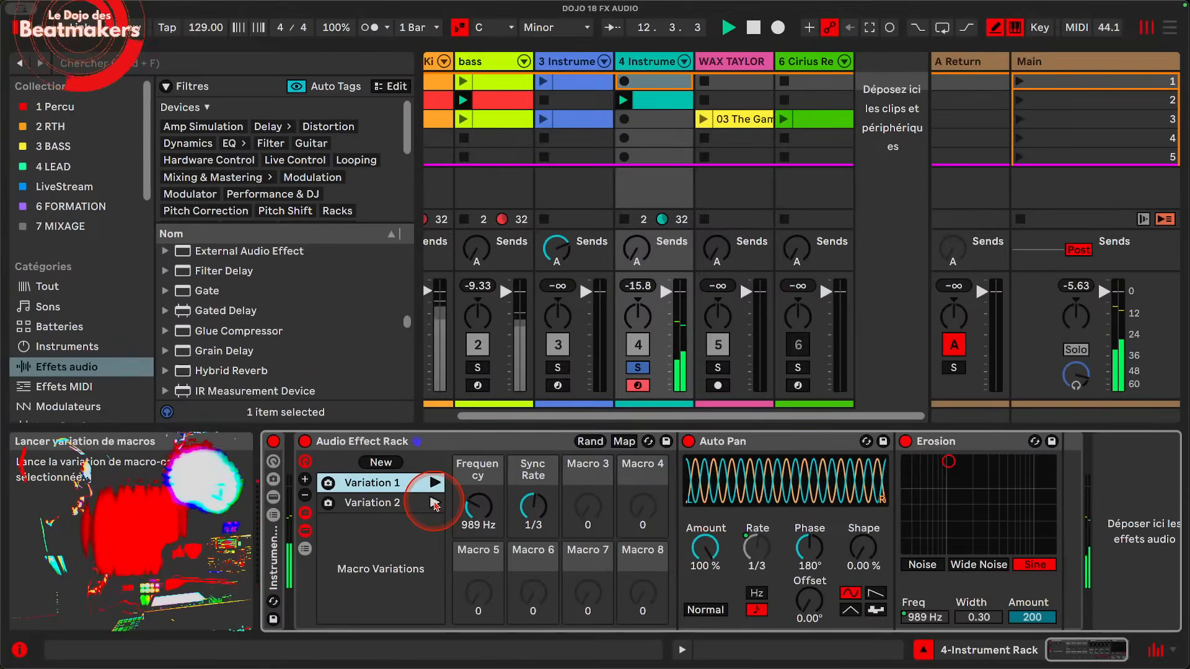
pyautogui.moveTo(476, 505); pyautogui.dragTo(477, 462)
pyautogui.moveTo(525, 504); pyautogui.dragTo(525, 583)
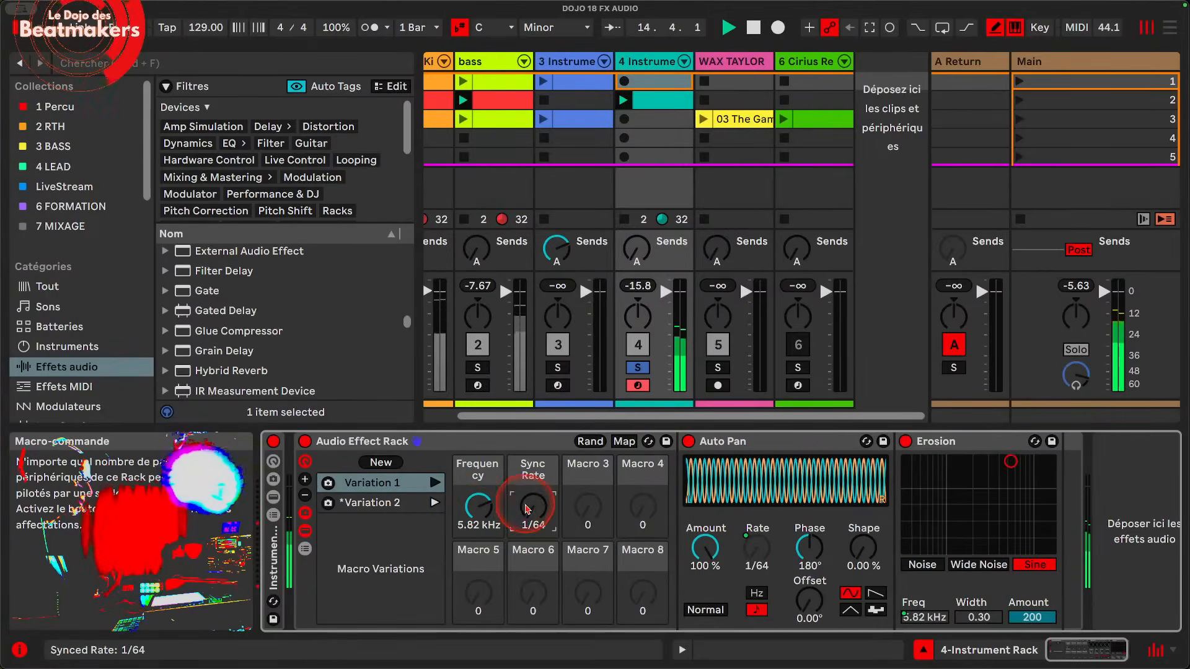
pyautogui.click(403, 465)
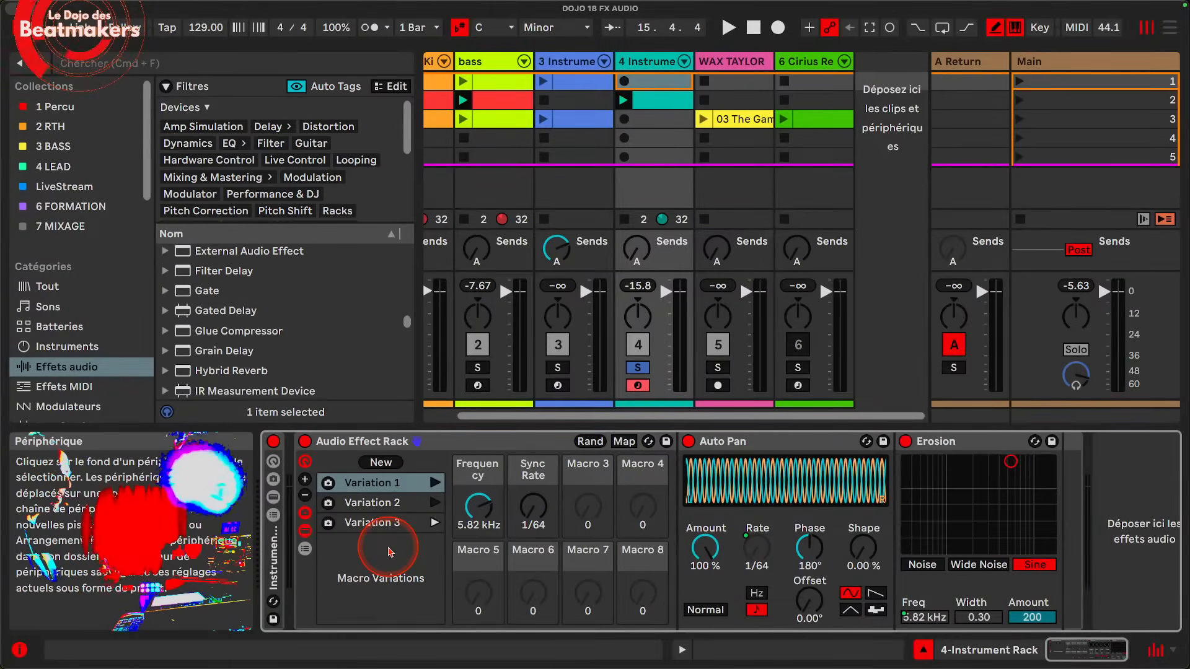
# Step: Delete the Audio Effect Rack from the 4 Instrument track and browse the saved Audio Effect Rack presets
pyautogui.click(395, 443)
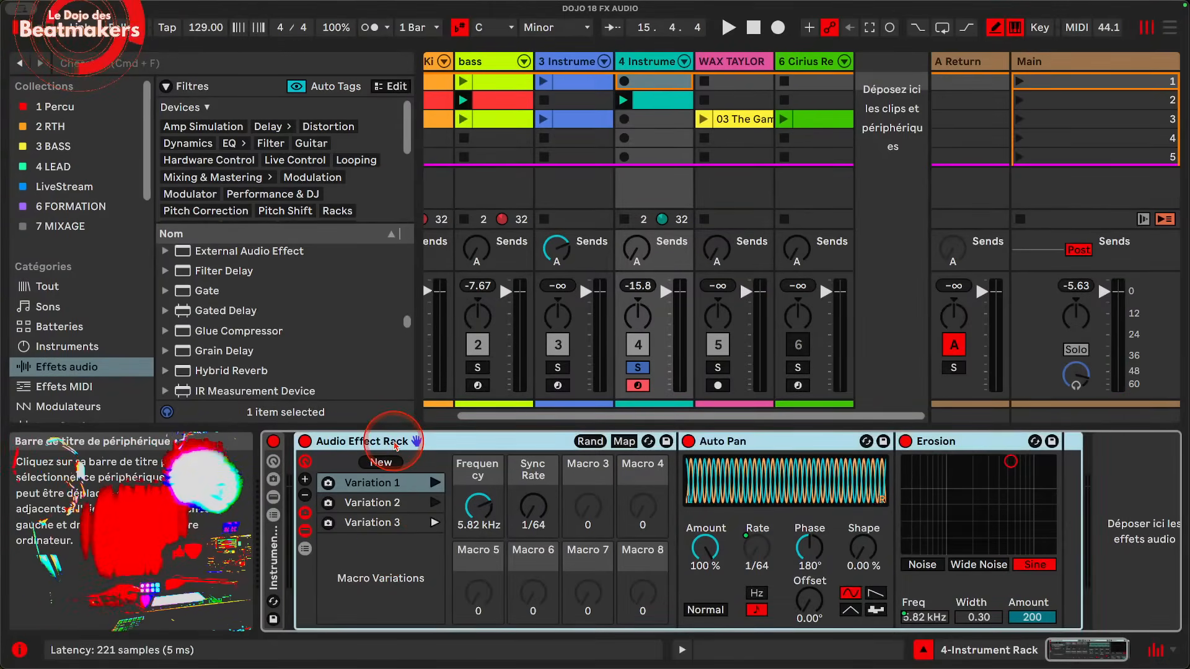
pyautogui.press('Delete')
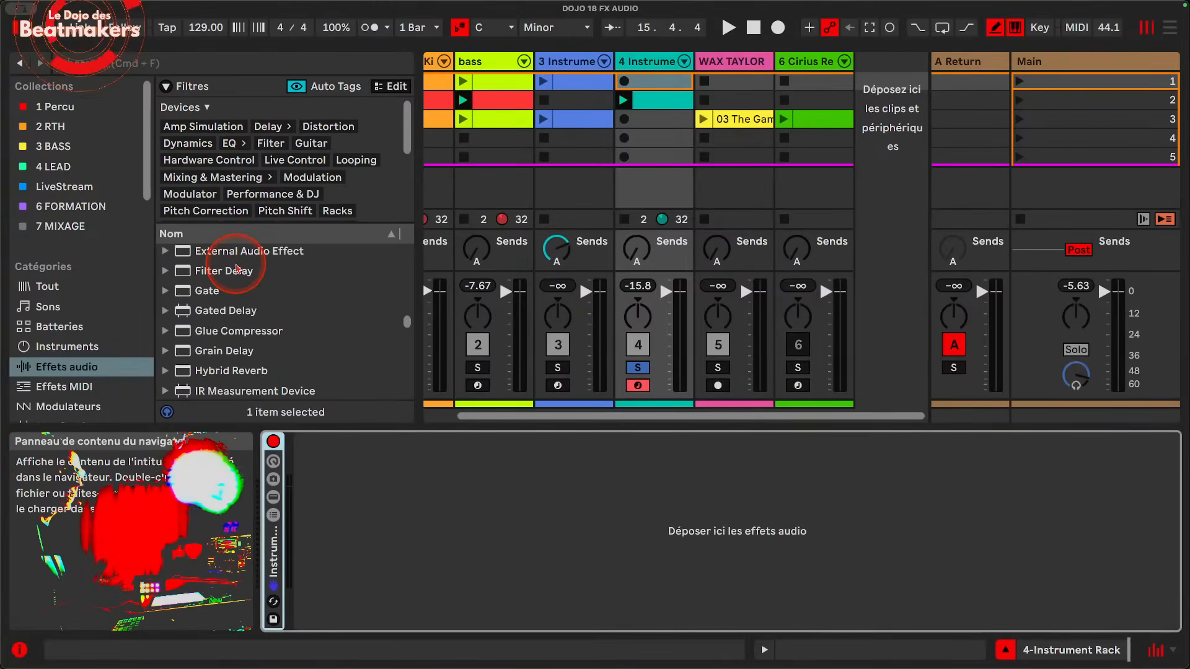
pyautogui.scroll(10, 235, 268)
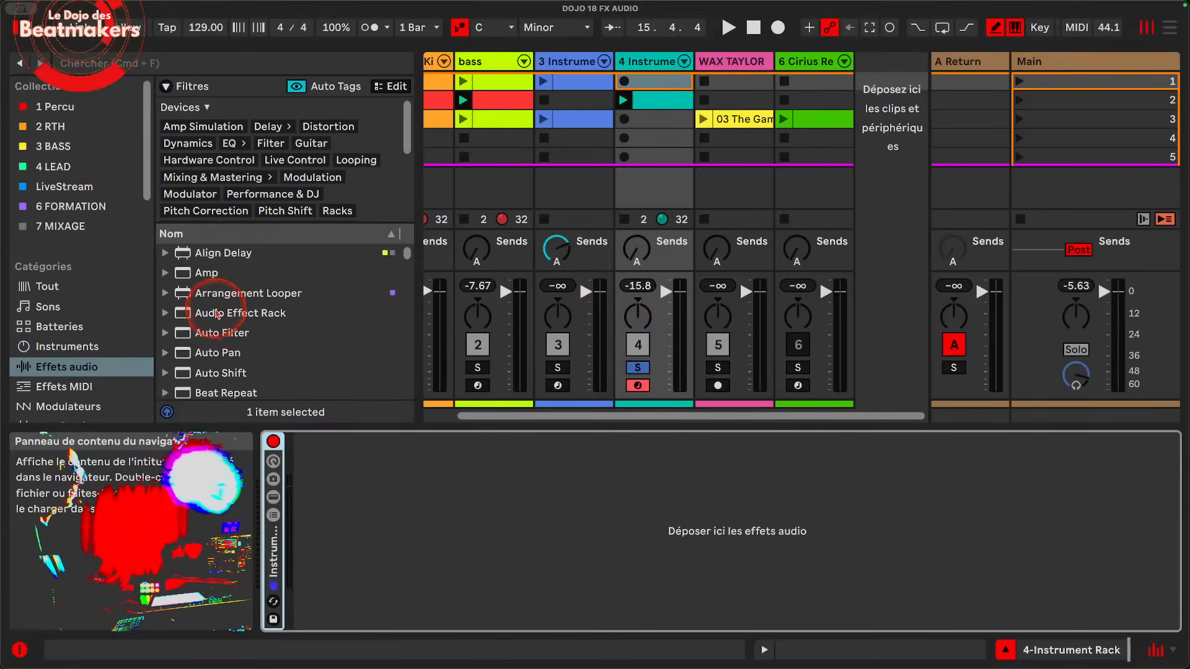
pyautogui.click(217, 314)
pyautogui.click(165, 312)
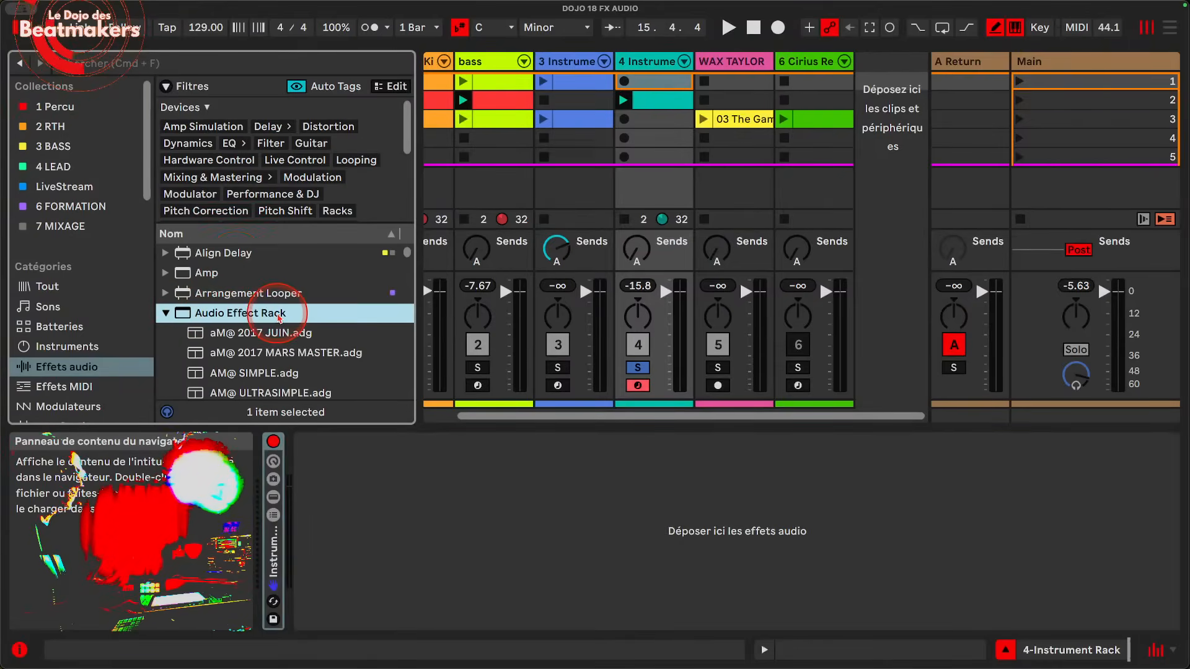
pyautogui.scroll(-10, 277, 318)
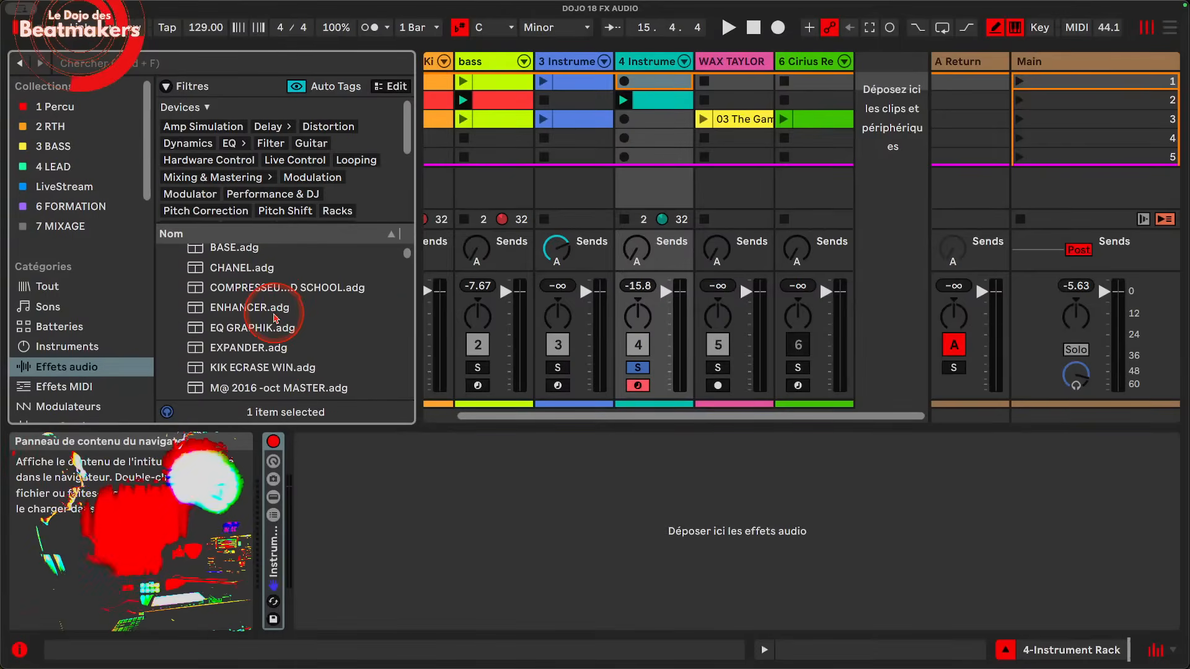
# Step: Search the browser for "fade to grey" and load the Knob 1 Fade to Grey preset onto the Main track
pyautogui.click(194, 65)
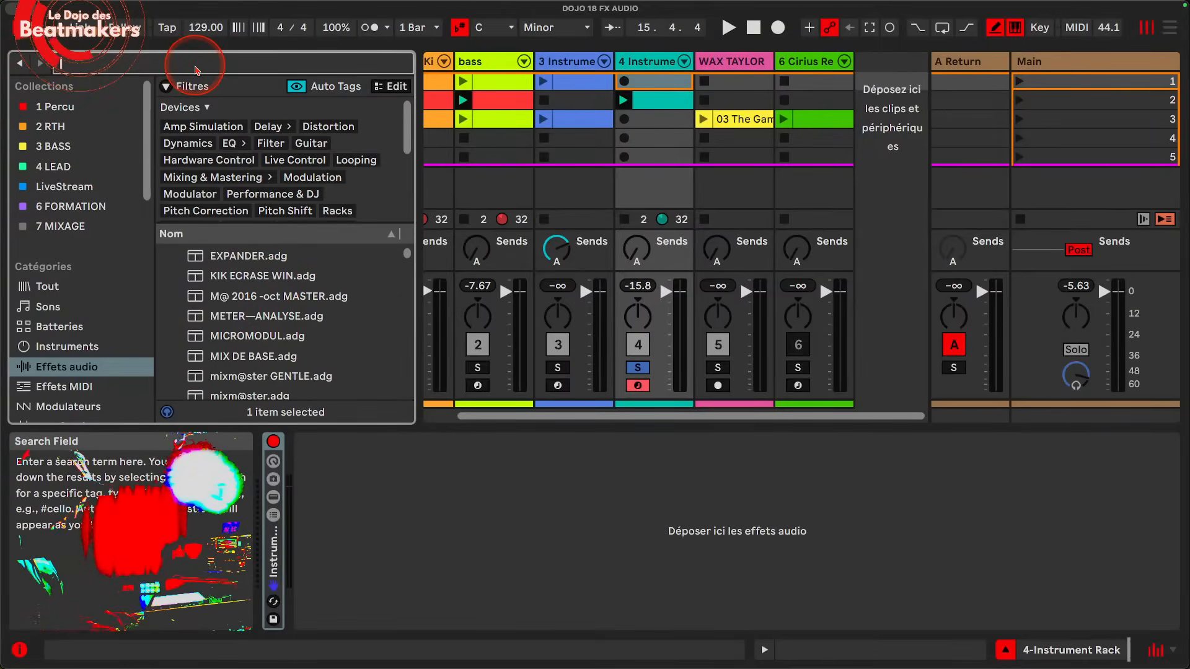
pyautogui.write('fade to grey')
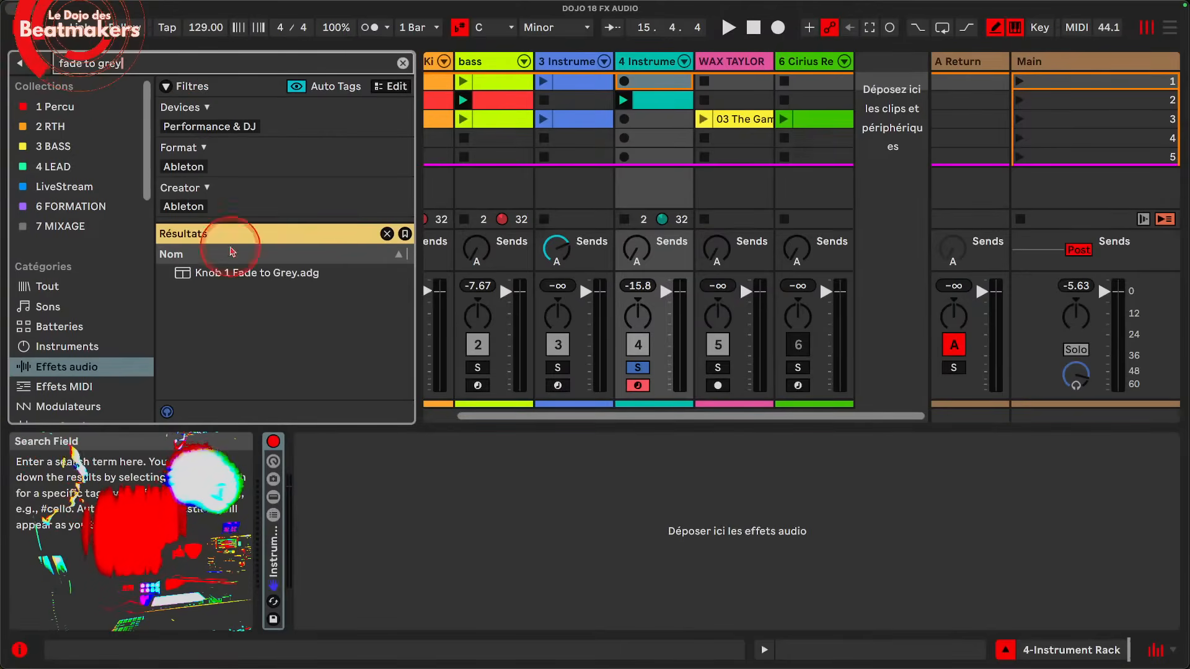
pyautogui.moveTo(273, 276); pyautogui.dragTo(831, 166)
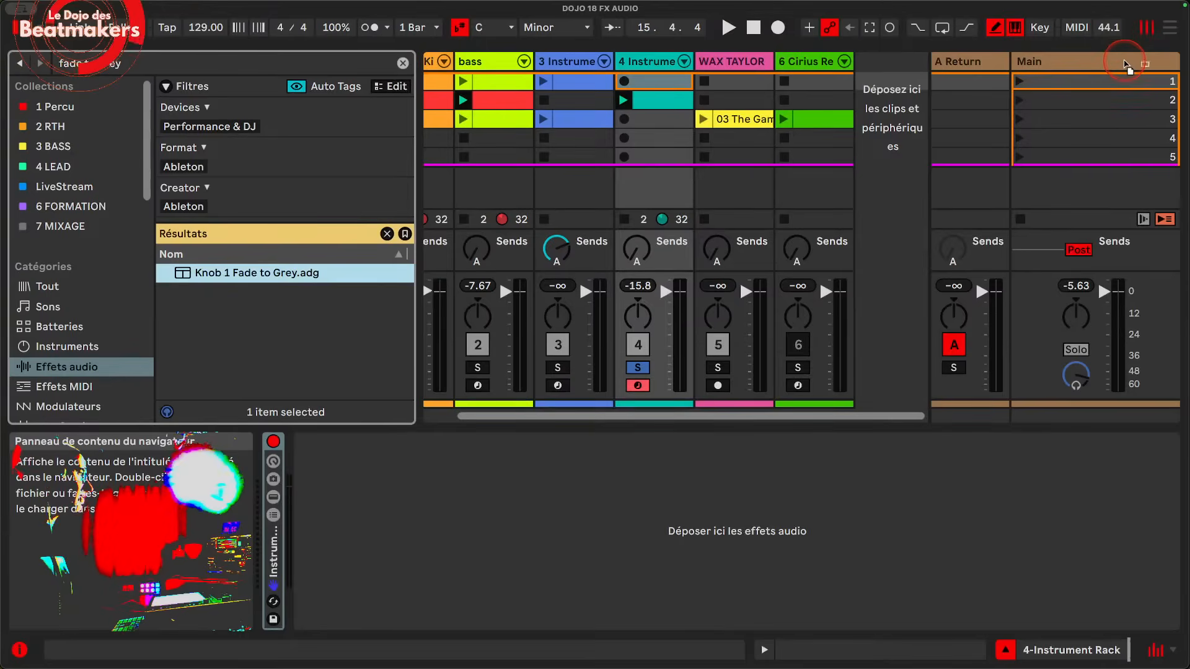
pyautogui.moveTo(1126, 64); pyautogui.dragTo(1125, 62)
# Step: Turn off solo on track 4, start playback and launch scene 1
pyautogui.click(640, 368)
pyautogui.press('space')
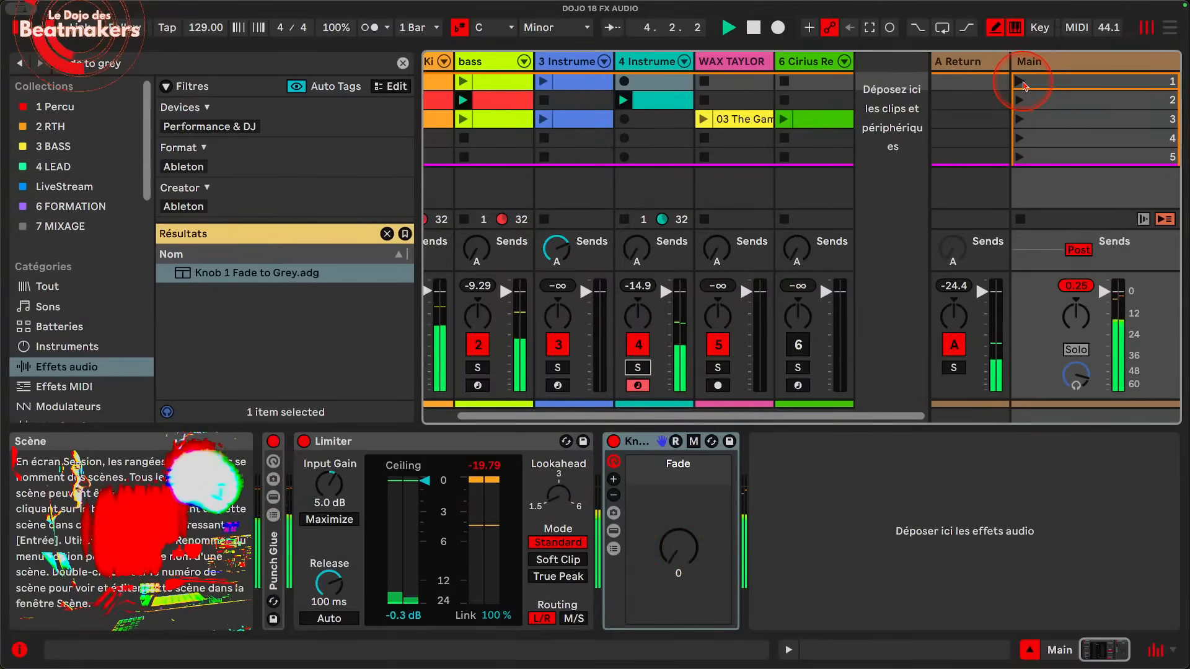
pyautogui.click(1024, 85)
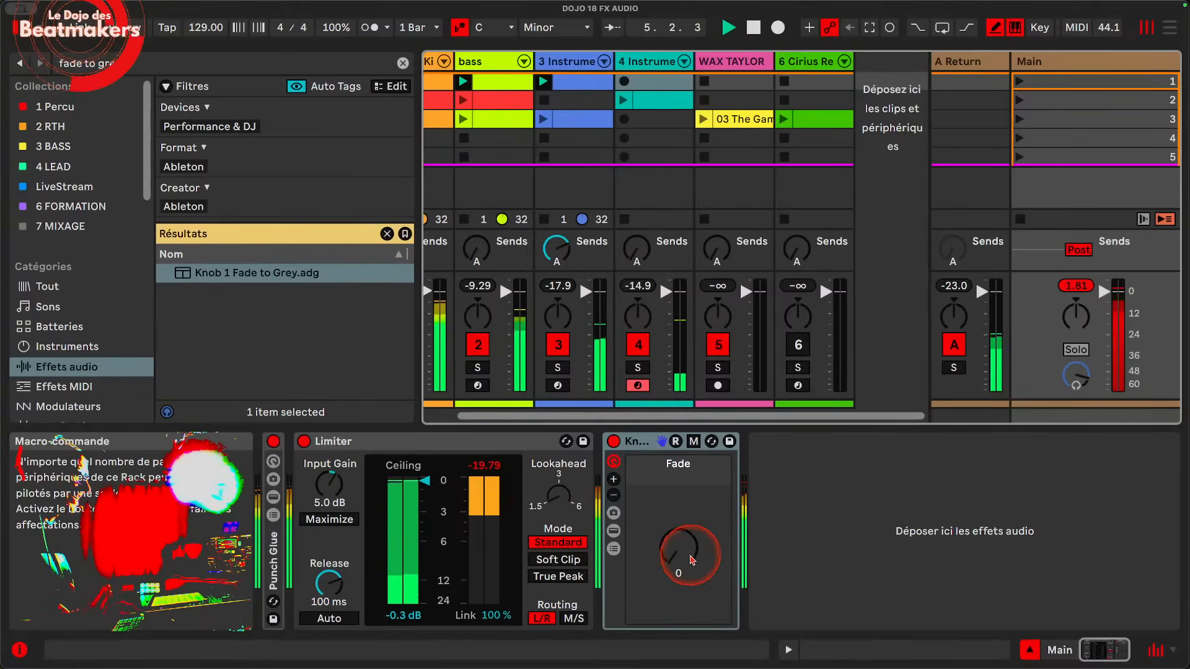
# Step: Audition the Fade macro during playback by raising it to 127 and returning it to 0, and stop playback
pyautogui.moveTo(692, 559); pyautogui.dragTo(693, 469)
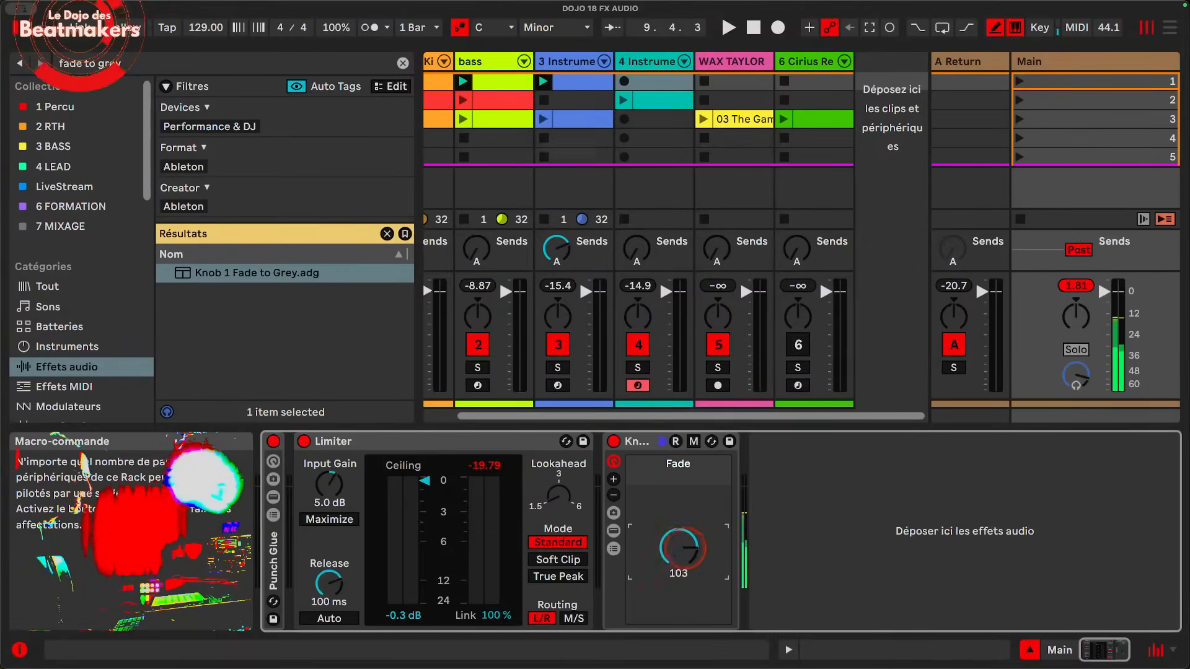
pyautogui.press('space')
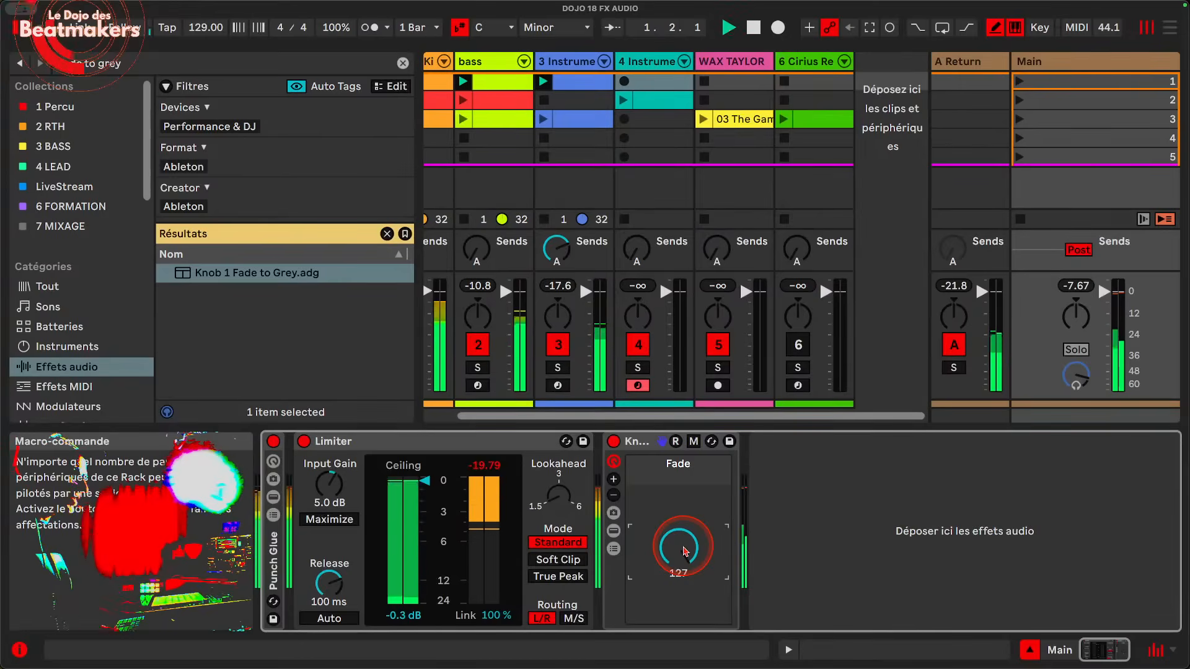
pyautogui.moveTo(686, 551); pyautogui.dragTo(685, 668)
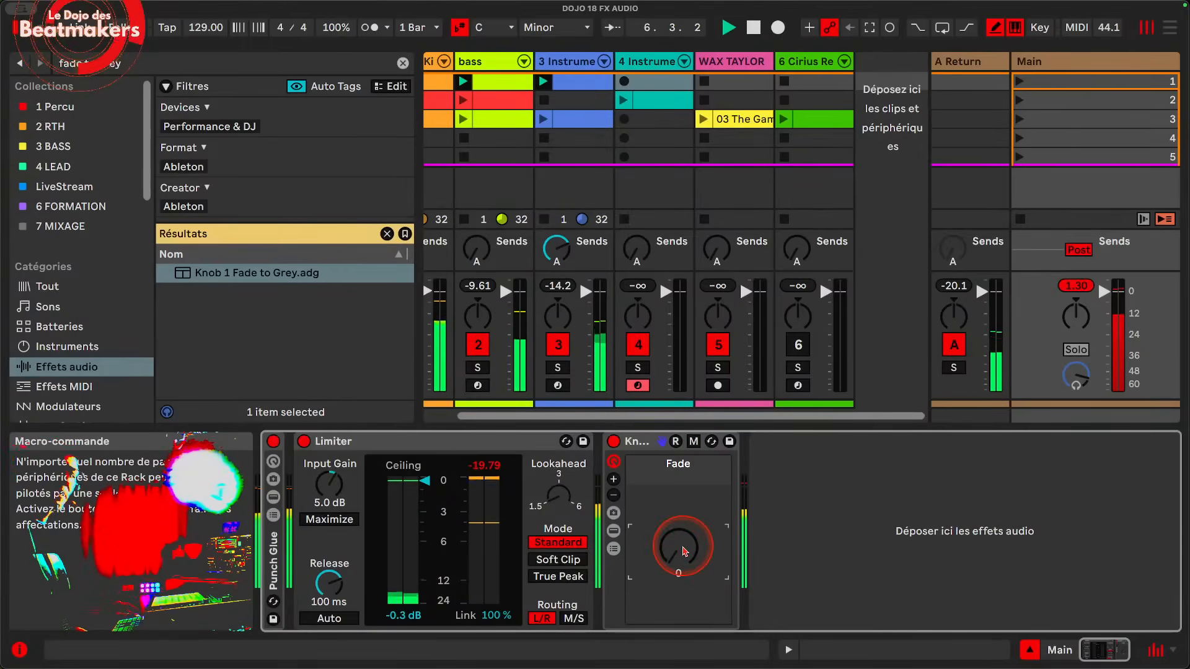
pyautogui.press('space')
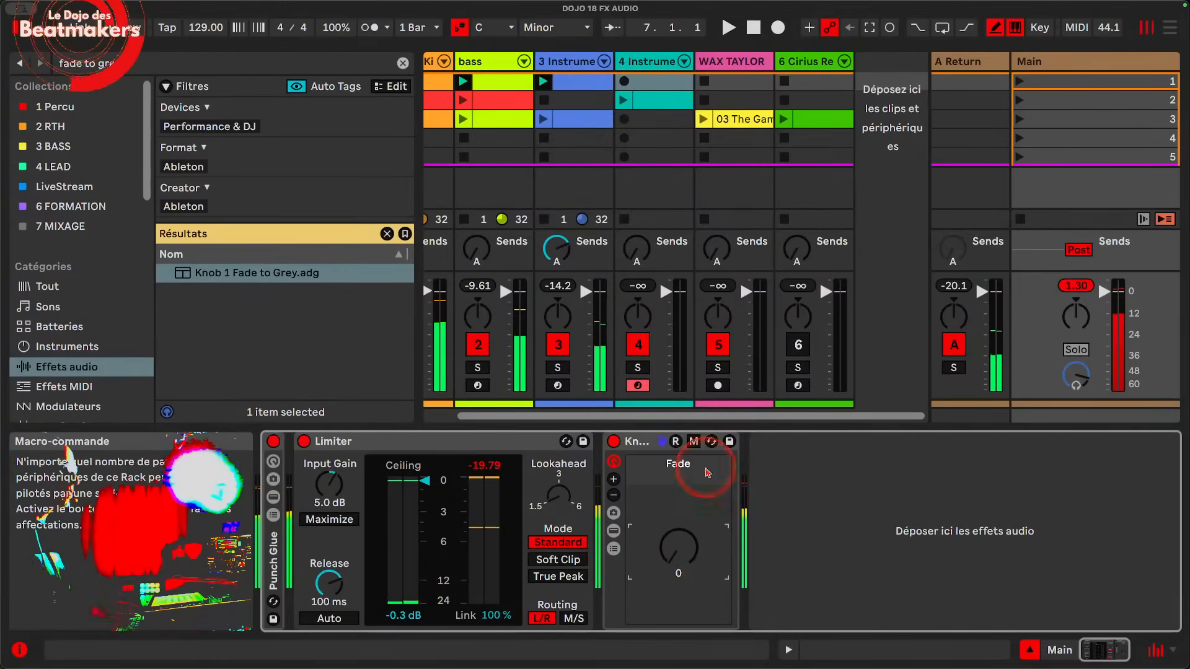
# Step: Delete the Knob 1 Fade to Grey rack from the Main track and clear the browser search
pyautogui.click(660, 448)
pyautogui.press('Delete')
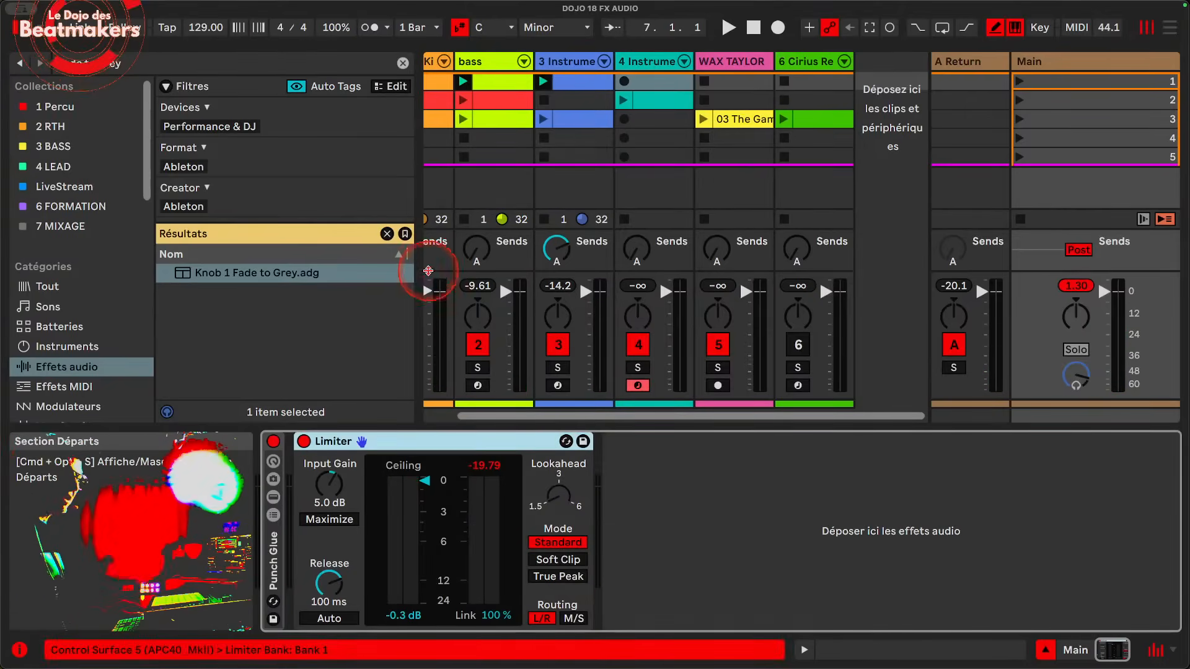
pyautogui.click(328, 272)
pyautogui.click(387, 233)
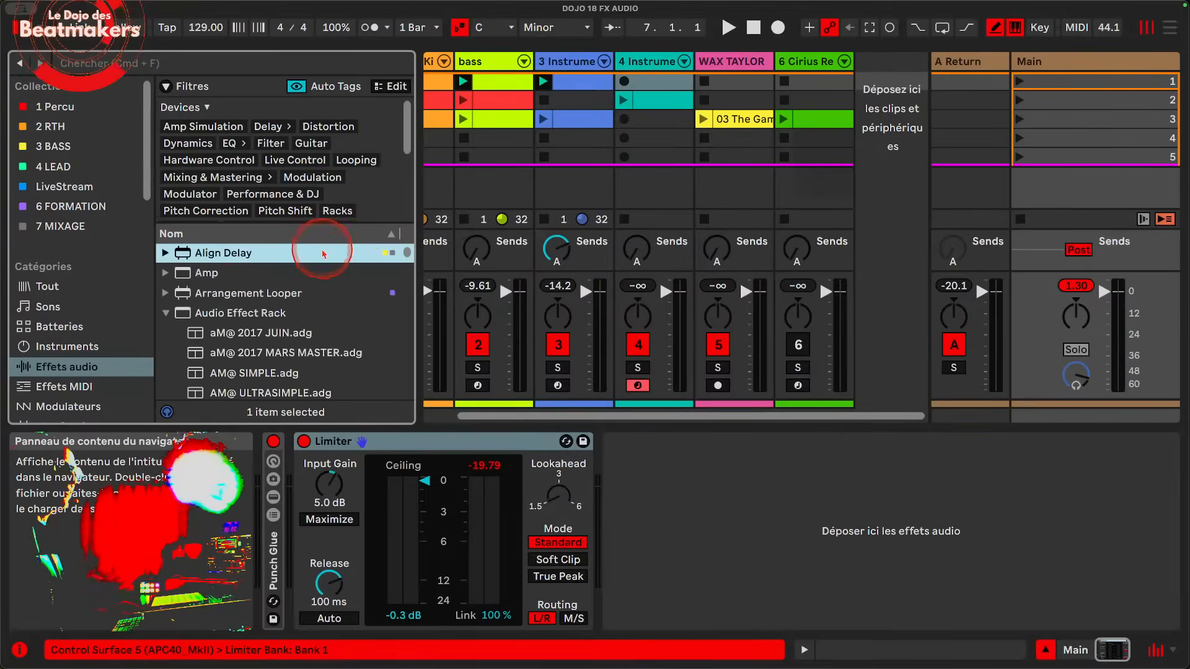
# Step: Collapse the Audio Effect Rack presets and add an empty Audio Effect Rack after the Limiter on the Main track
pyautogui.click(187, 313)
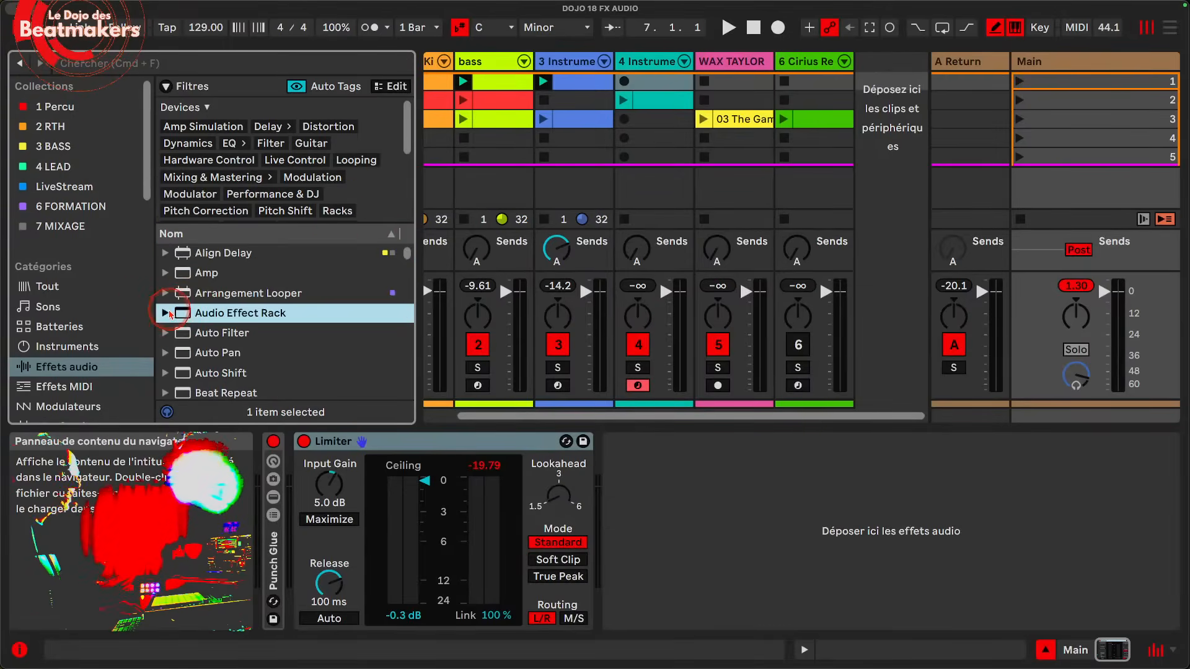
pyautogui.doubleClick(233, 321)
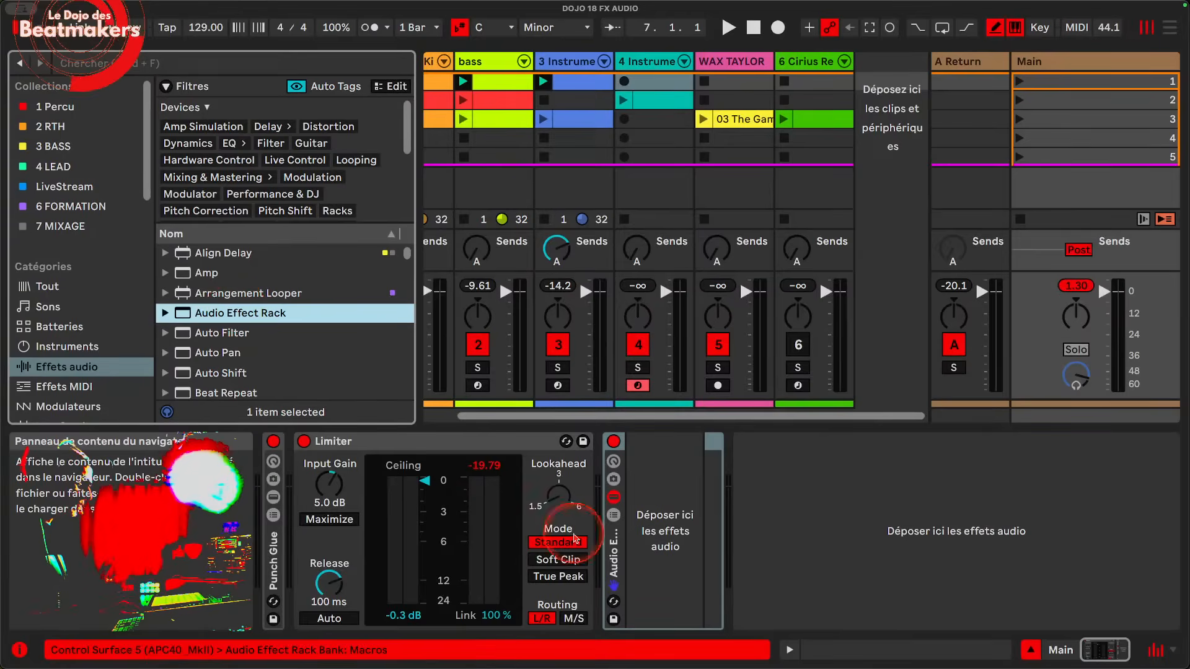
pyautogui.click(684, 531)
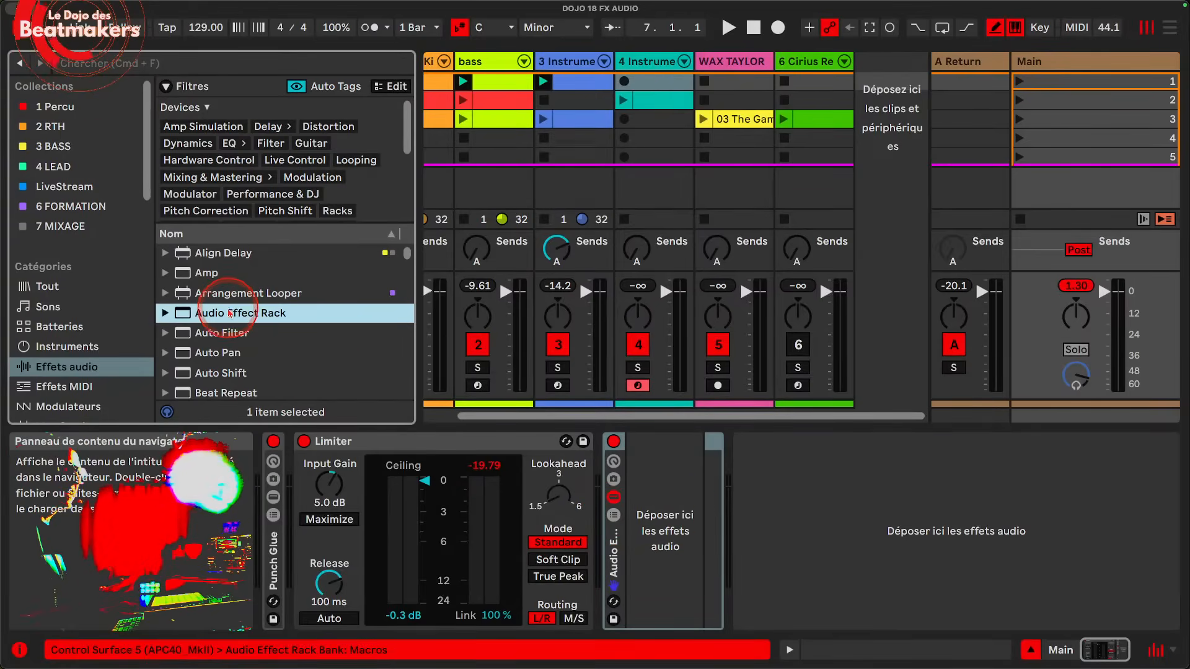
# Step: Add a Compressor to the empty rack and place a Corpus in front of it
pyautogui.scroll(-5, 226, 320)
pyautogui.moveTo(225, 298); pyautogui.dragTo(654, 507)
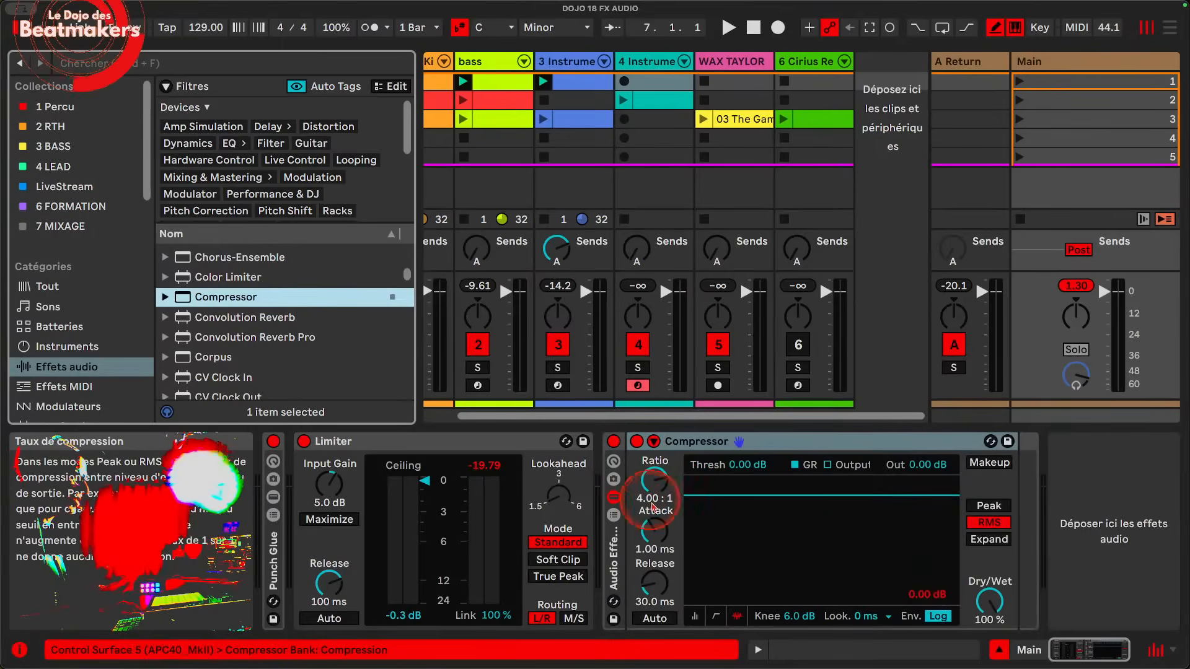
pyautogui.click(213, 357)
pyautogui.click(655, 480)
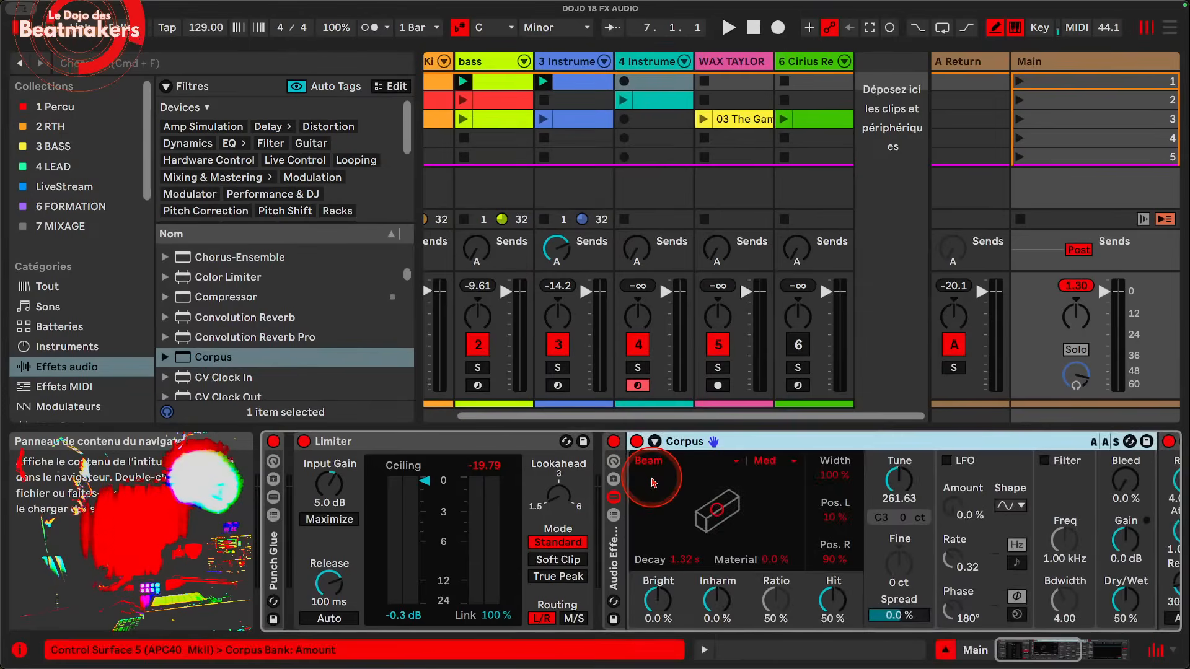
pyautogui.click(673, 534)
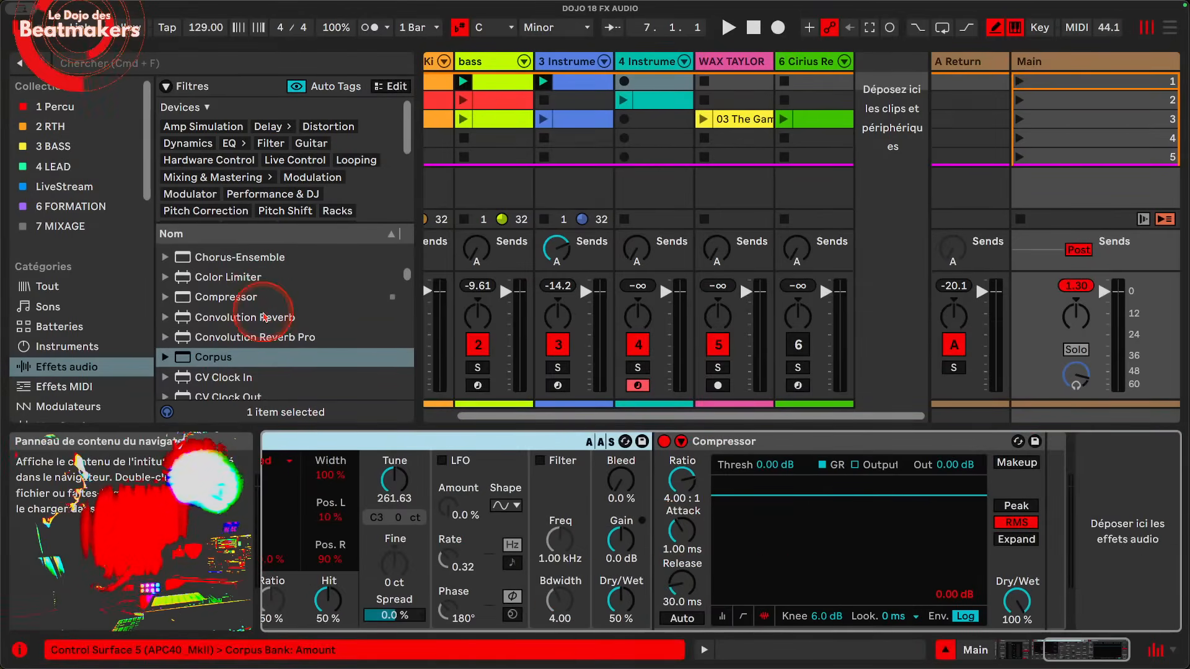
# Step: Filter the audio effects by Distortion and add Overdrive after the Compressor in the rack
pyautogui.scroll(-6, 230, 322)
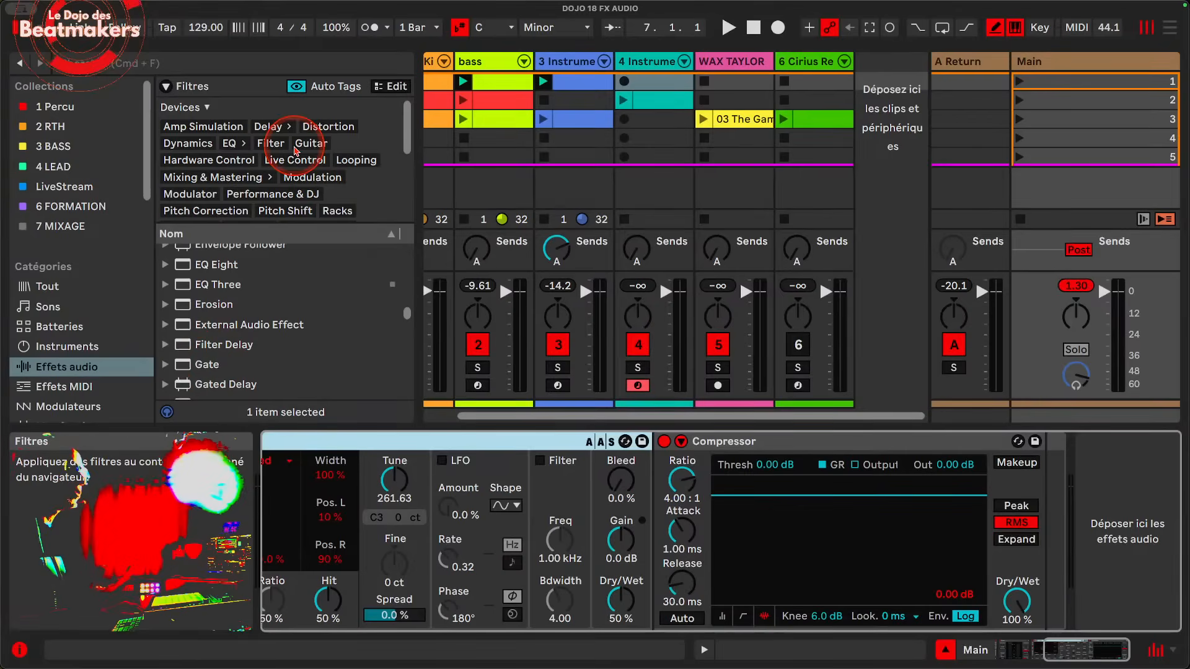
pyautogui.click(327, 126)
pyautogui.scroll(-3, 269, 322)
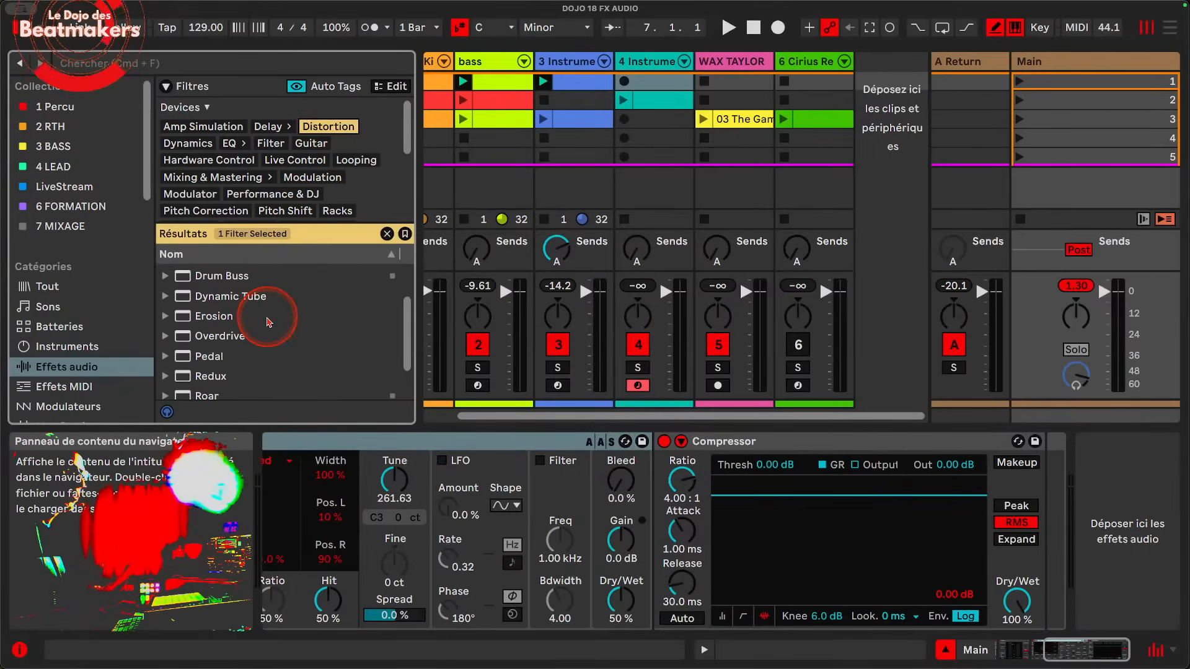
pyautogui.moveTo(267, 336); pyautogui.dragTo(959, 502)
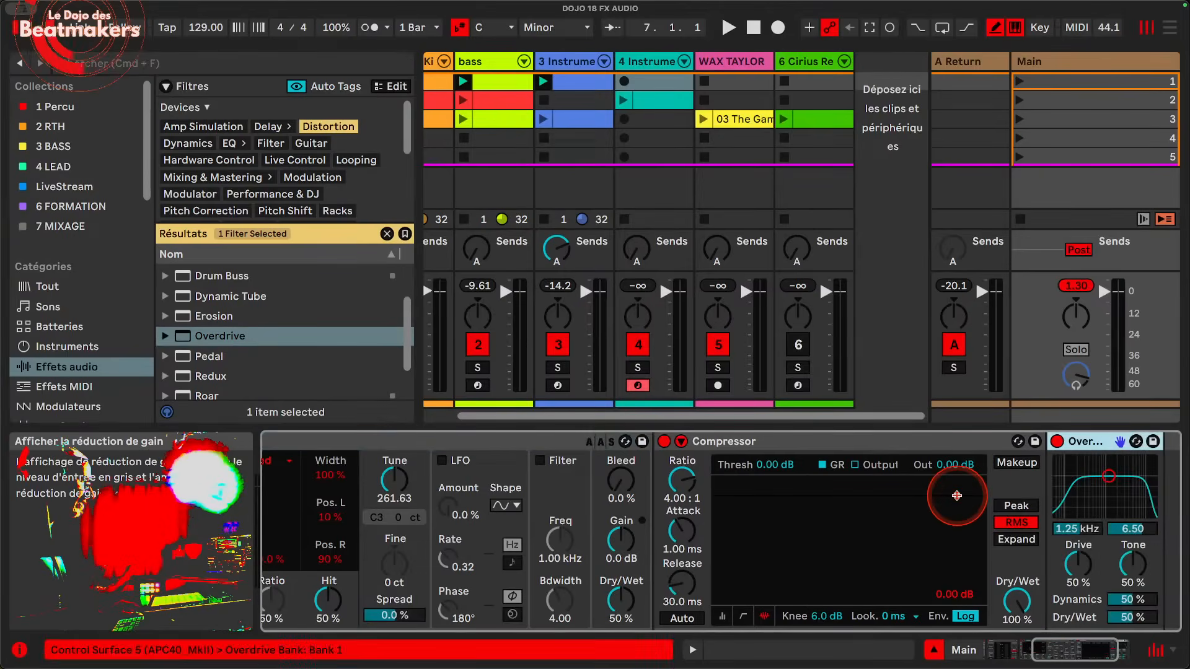
# Step: Briefly show and hide the rack's chain list, and set the Corpus Dry/Wet to 100 %
pyautogui.hscroll(-3, 959, 498)
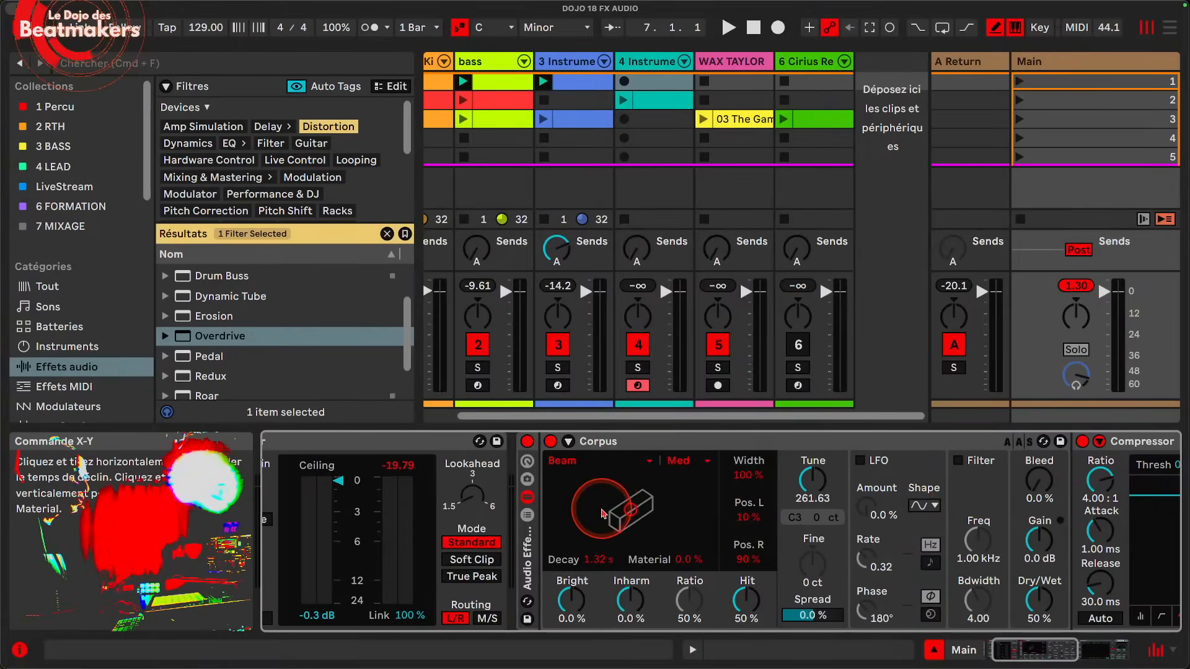
pyautogui.click(528, 516)
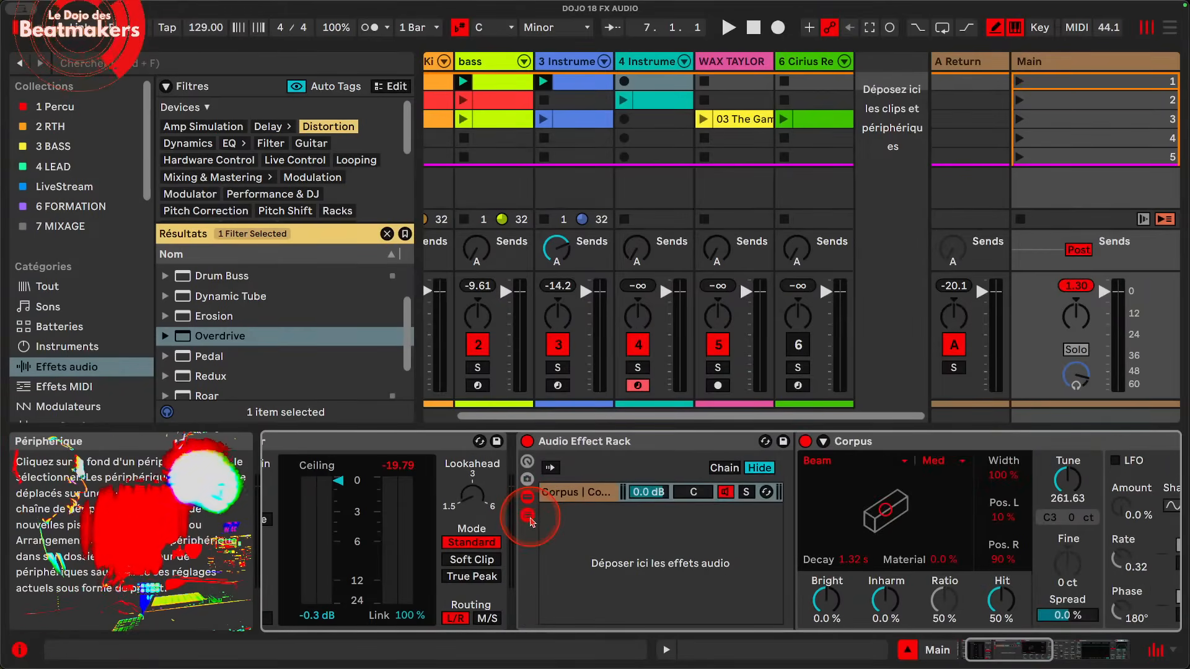
pyautogui.click(527, 516)
pyautogui.hscroll(3, 890, 608)
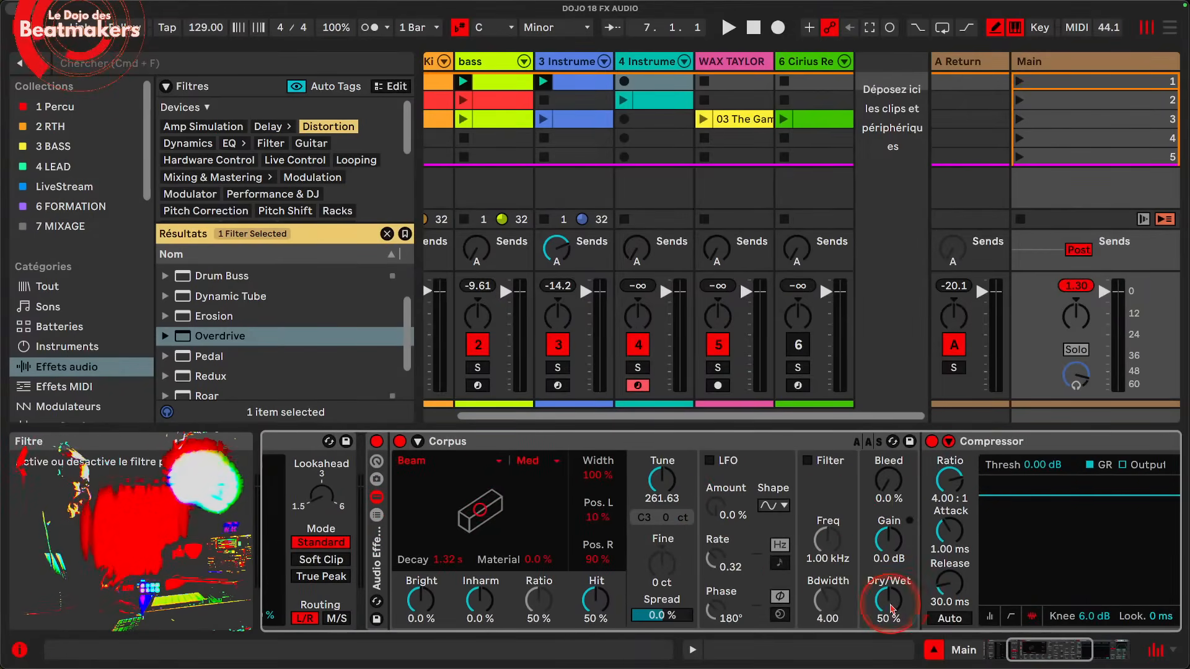
pyautogui.hscroll(7, 942, 573)
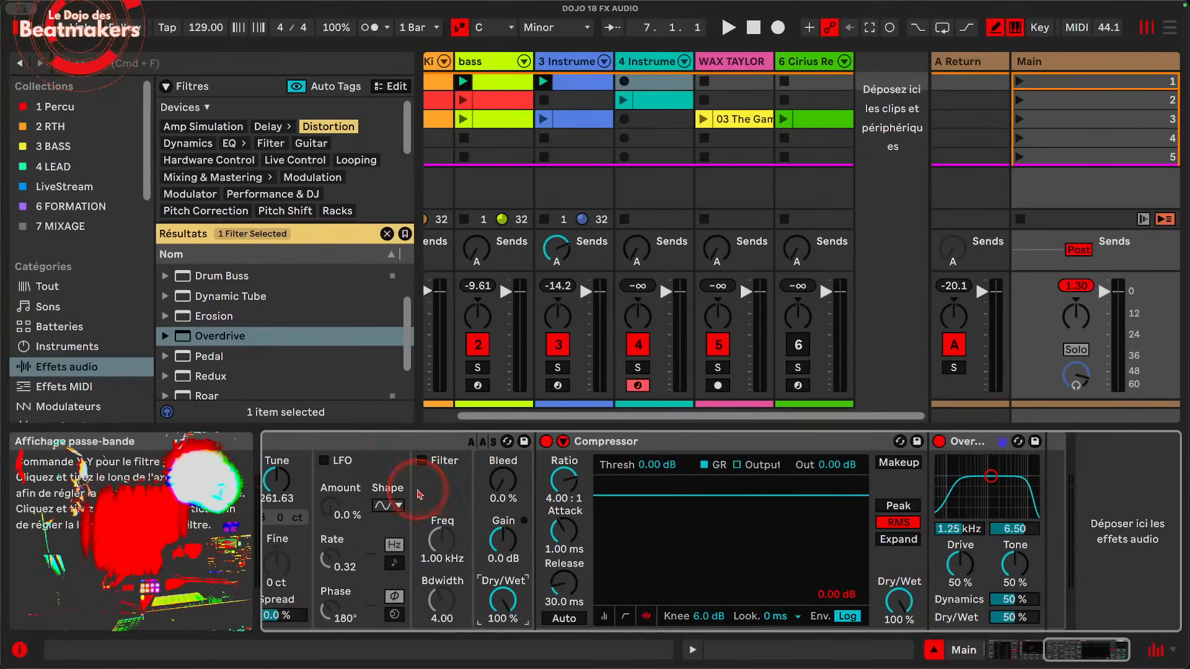
# Step: Show the Audio Effect Rack's chain list and select the chain containing Corpus
pyautogui.hscroll(-12, 824, 499)
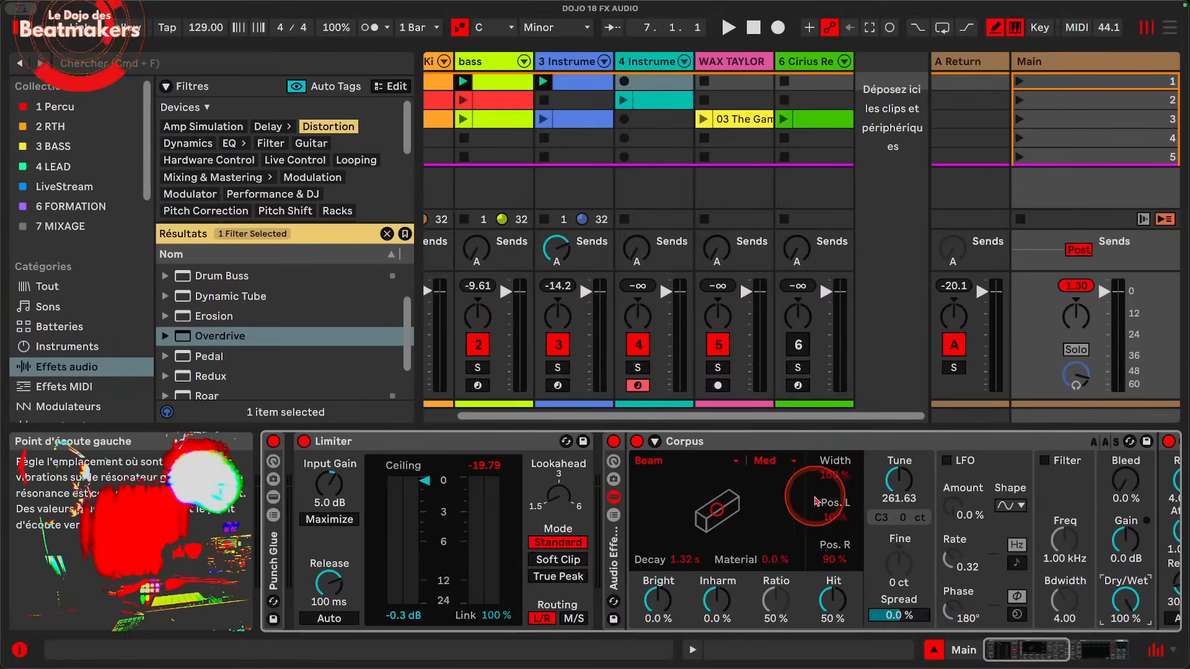
pyautogui.click(613, 517)
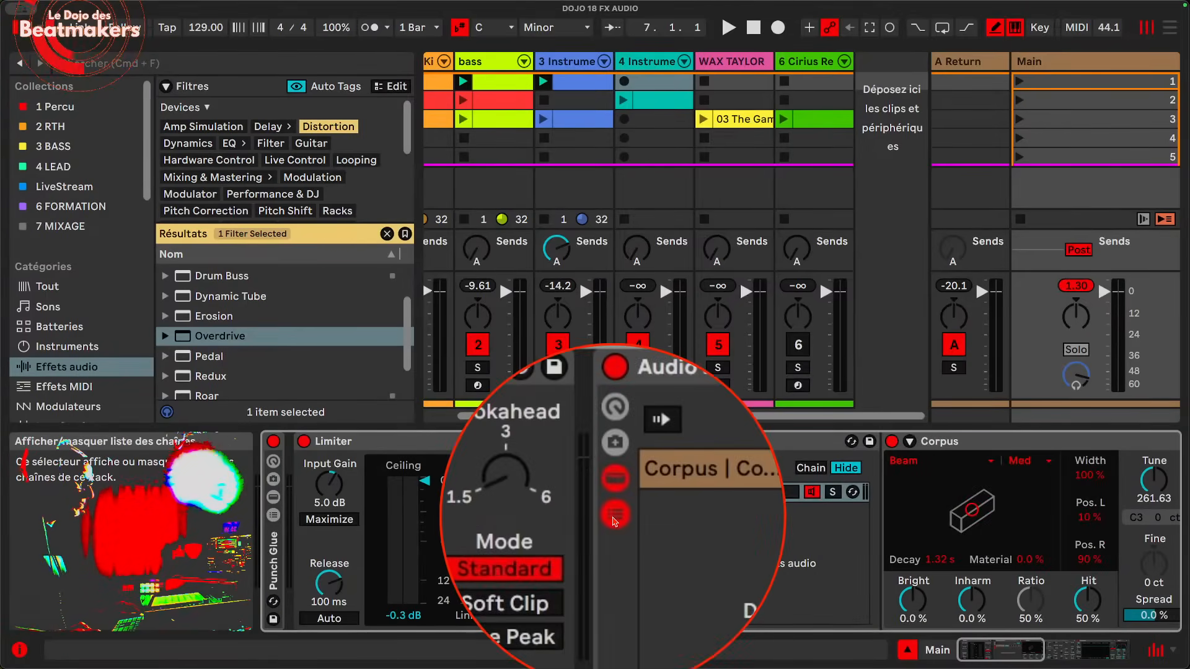
pyautogui.click(678, 496)
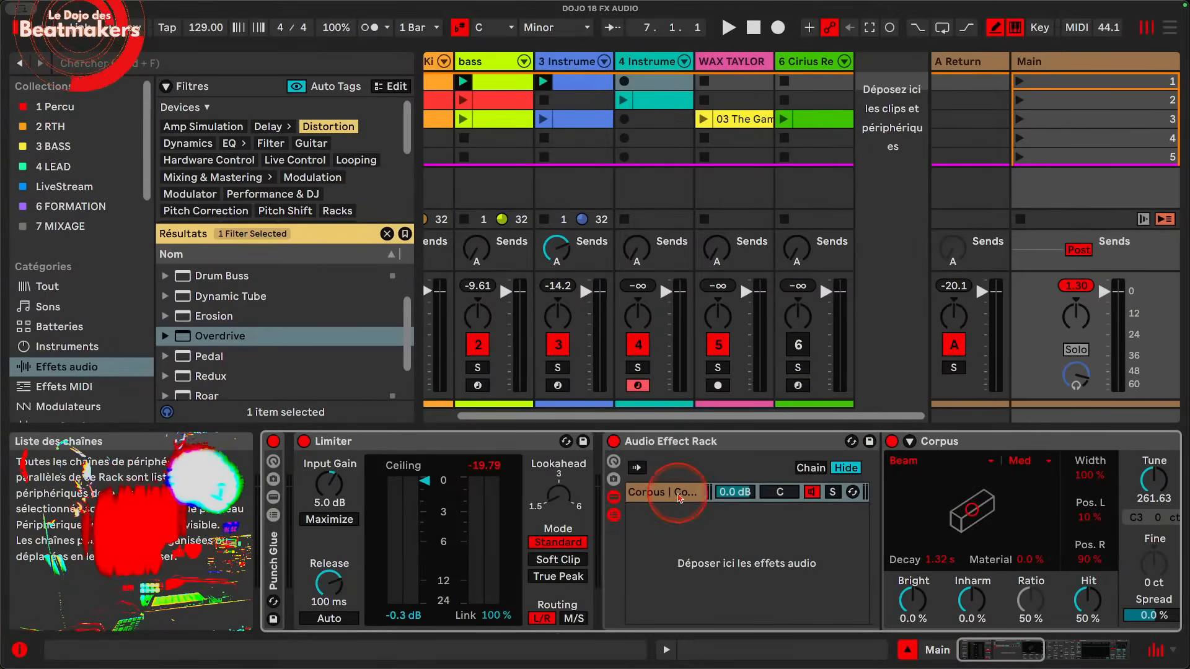
# Step: Add Pedal as a parallel chain in the rack, and move the Overdrive ahead of the Compressor in the Corpus chain
pyautogui.moveTo(225, 359); pyautogui.dragTo(750, 549)
pyautogui.click(655, 493)
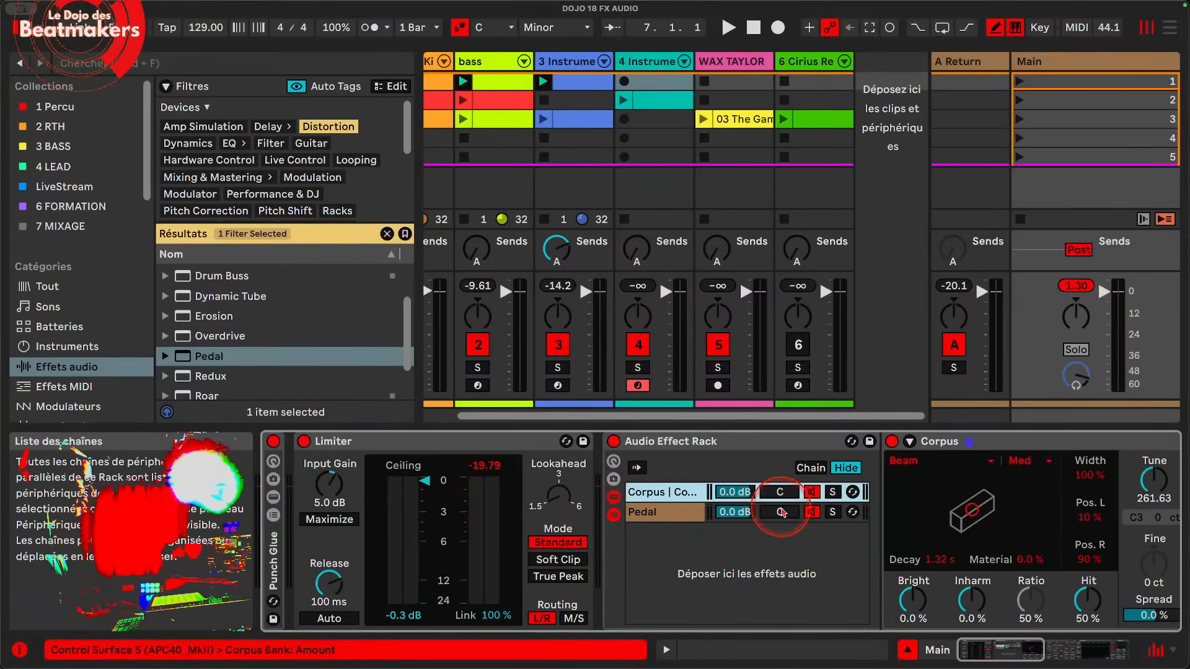
pyautogui.hscroll(10, 774, 506)
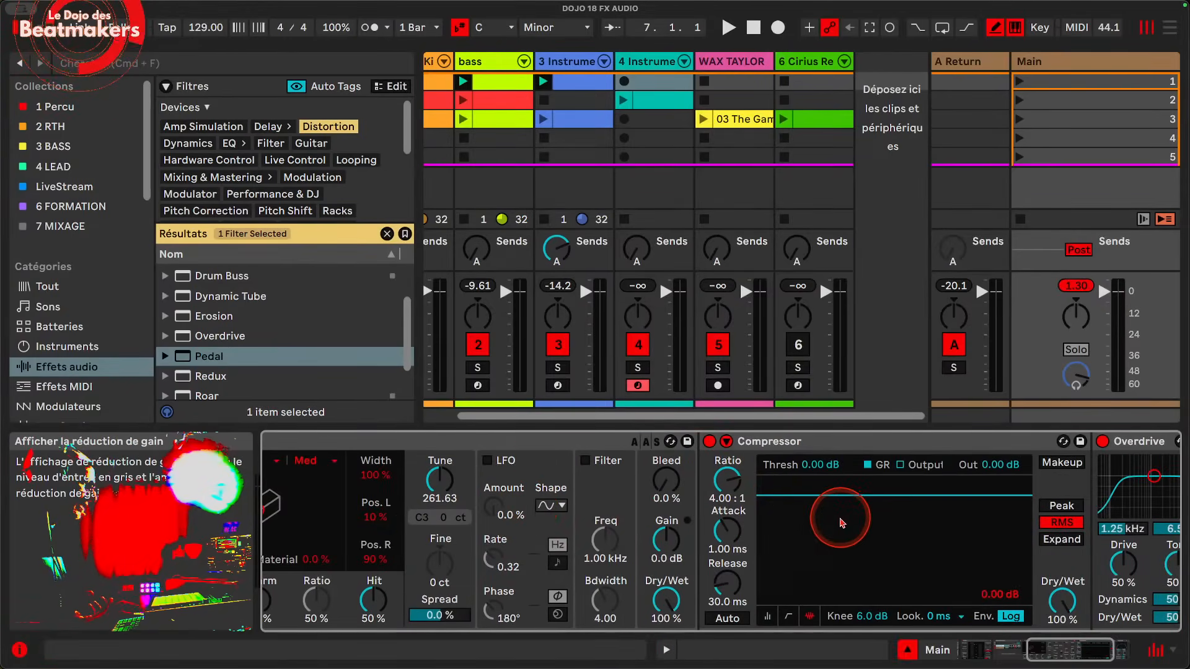
pyautogui.hscroll(5, 839, 517)
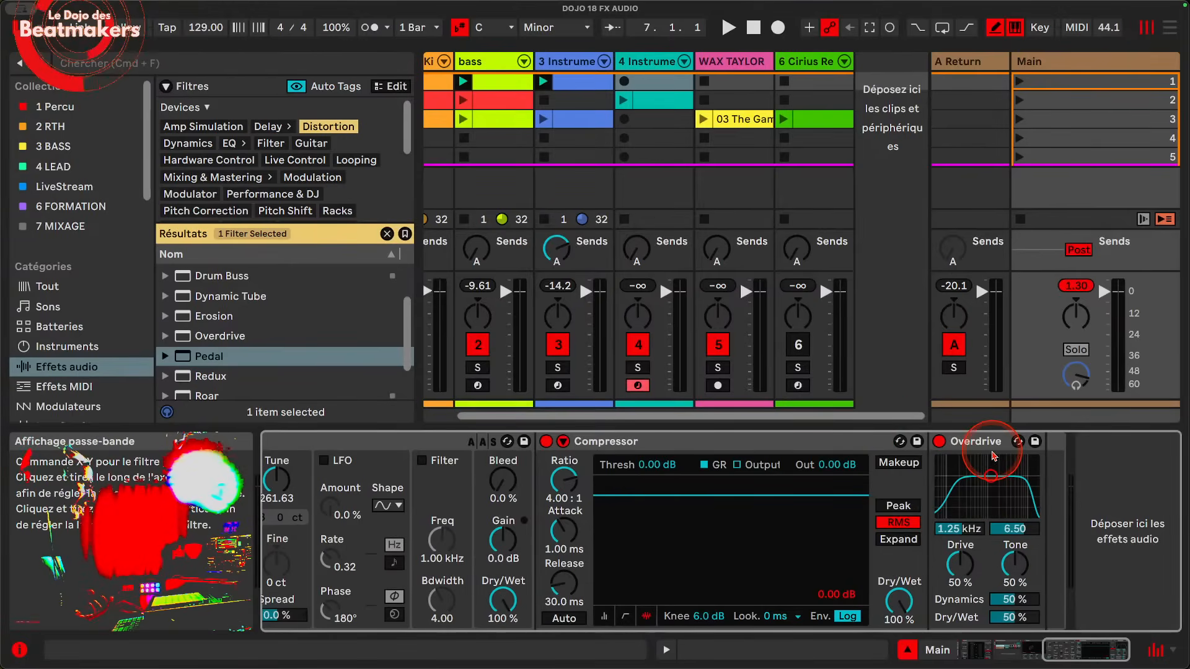
pyautogui.moveTo(986, 441); pyautogui.dragTo(538, 459)
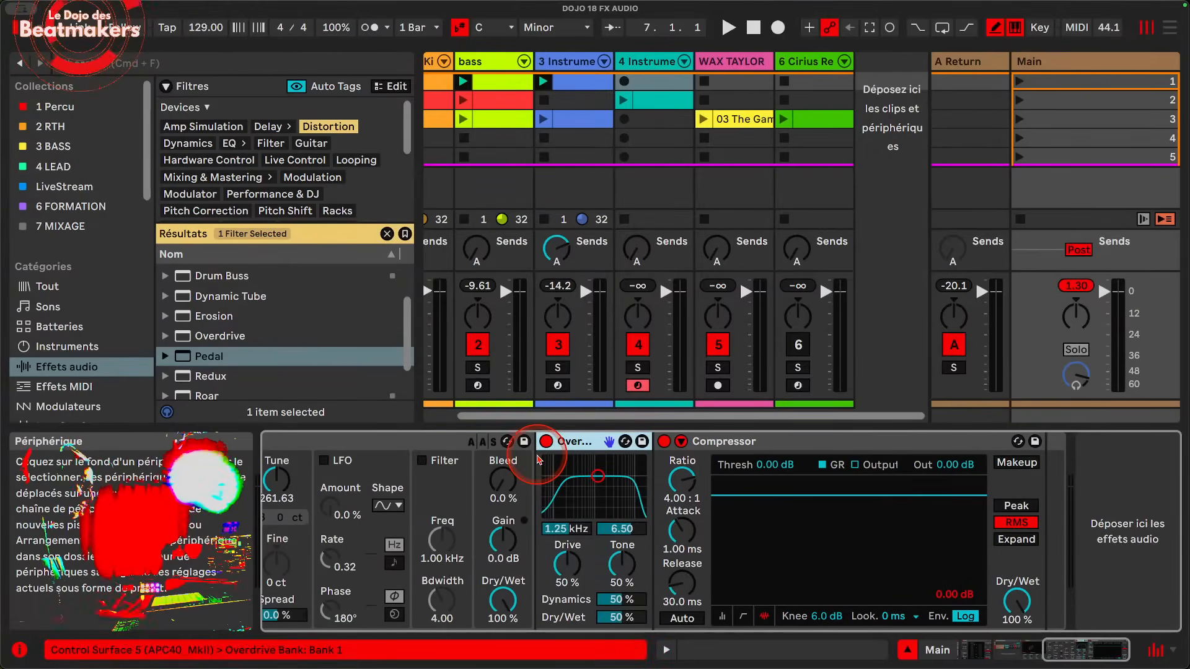
# Step: Play the set briefly and review the device order in the Corpus chain beside the rack's chain list
pyautogui.press('space')
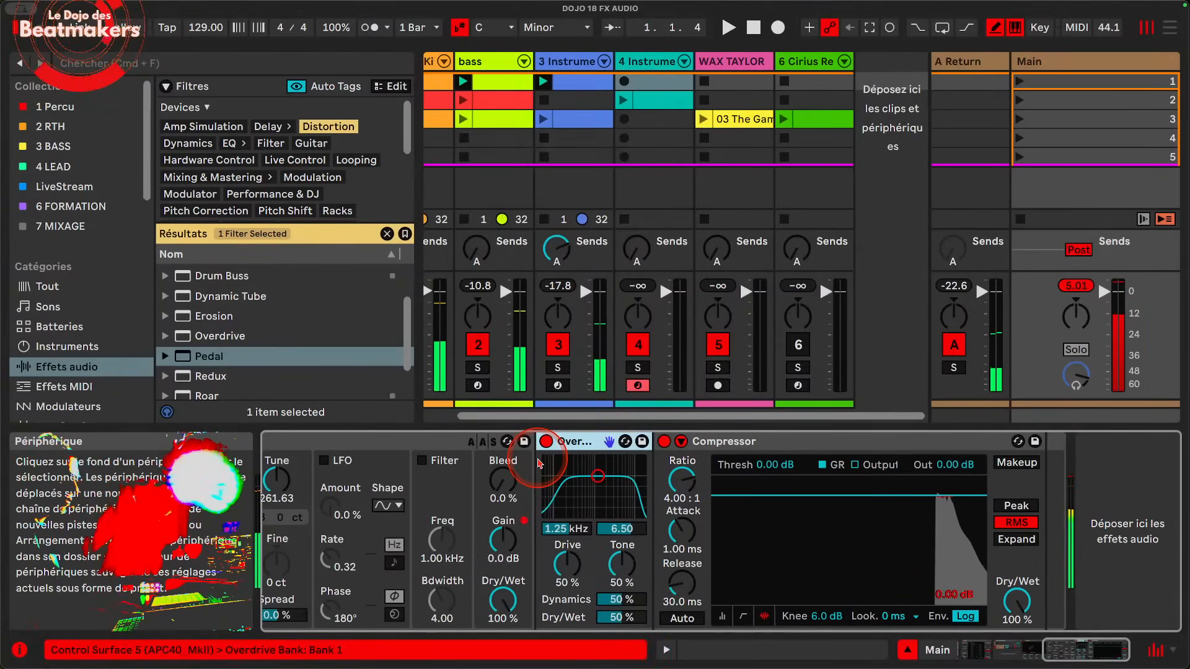
pyautogui.hscroll(-5, 538, 461)
pyautogui.hscroll(4, 551, 460)
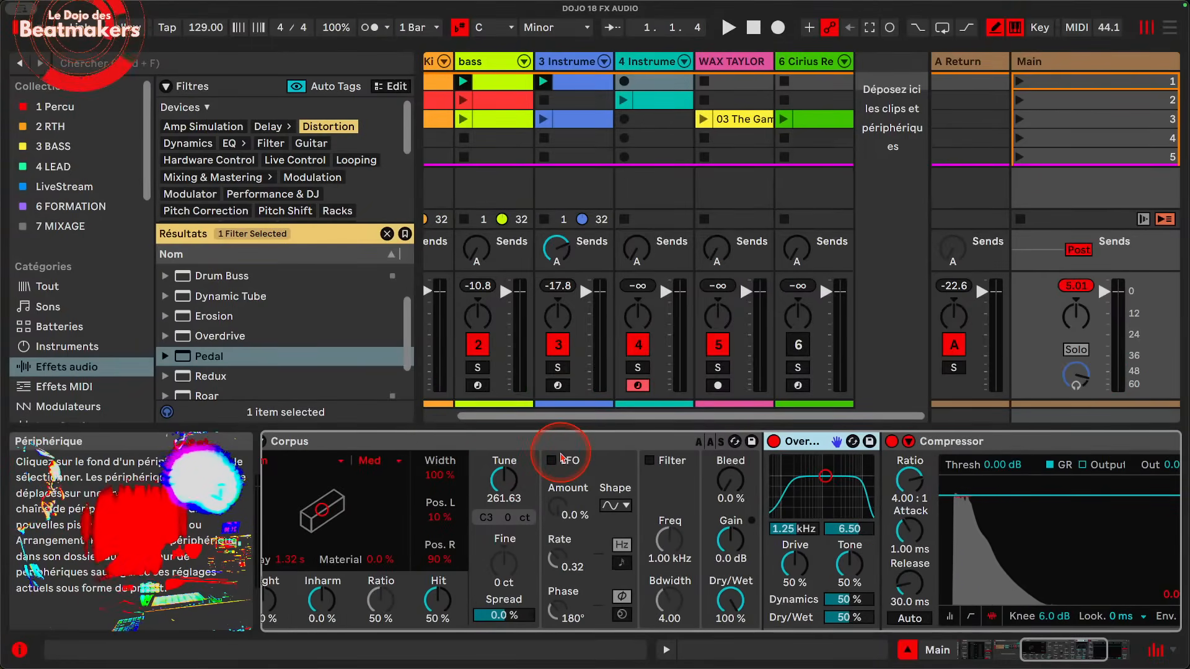
pyautogui.hscroll(-4, 560, 457)
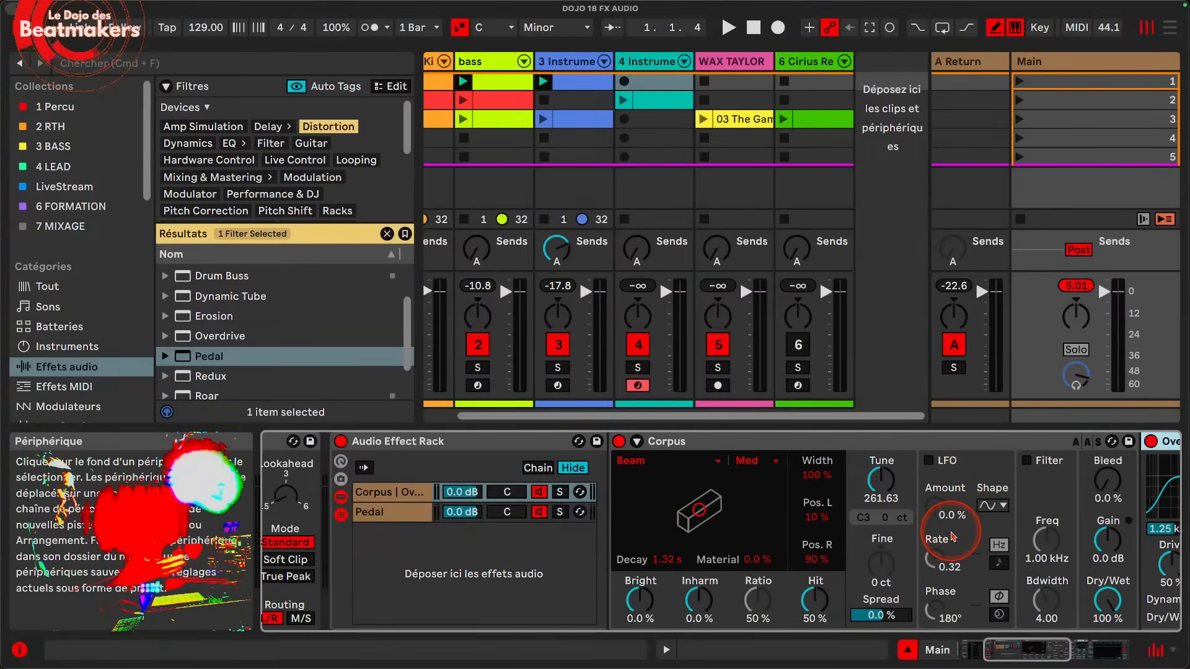
pyautogui.hscroll(4, 973, 496)
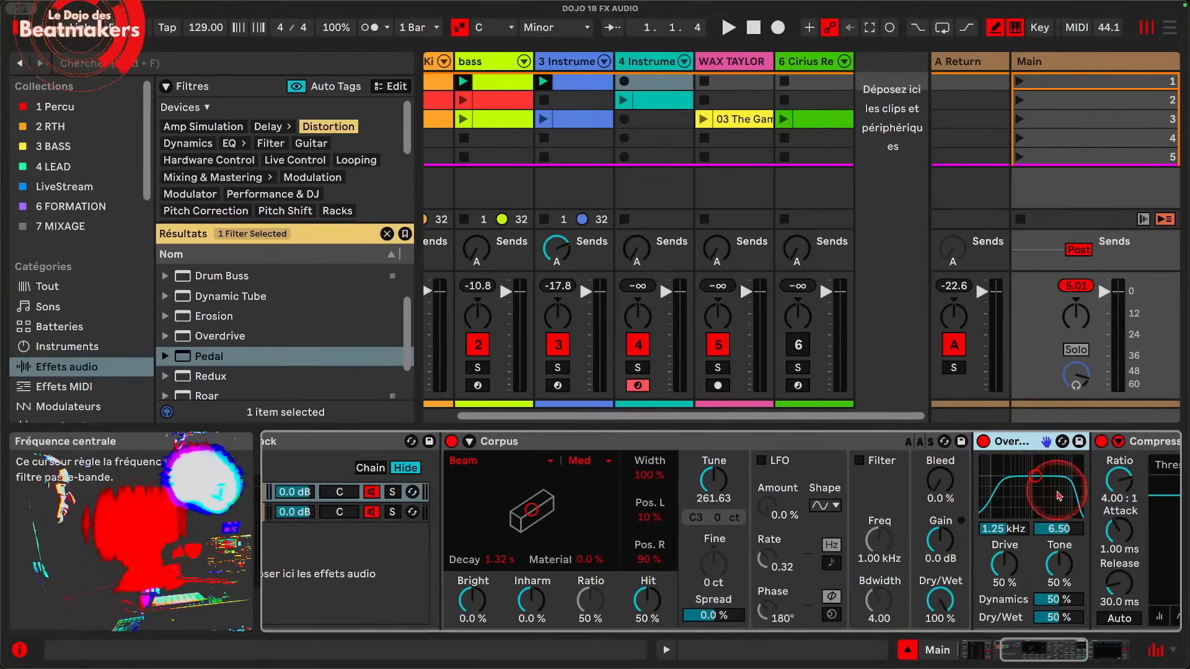
pyautogui.hscroll(-5, 516, 506)
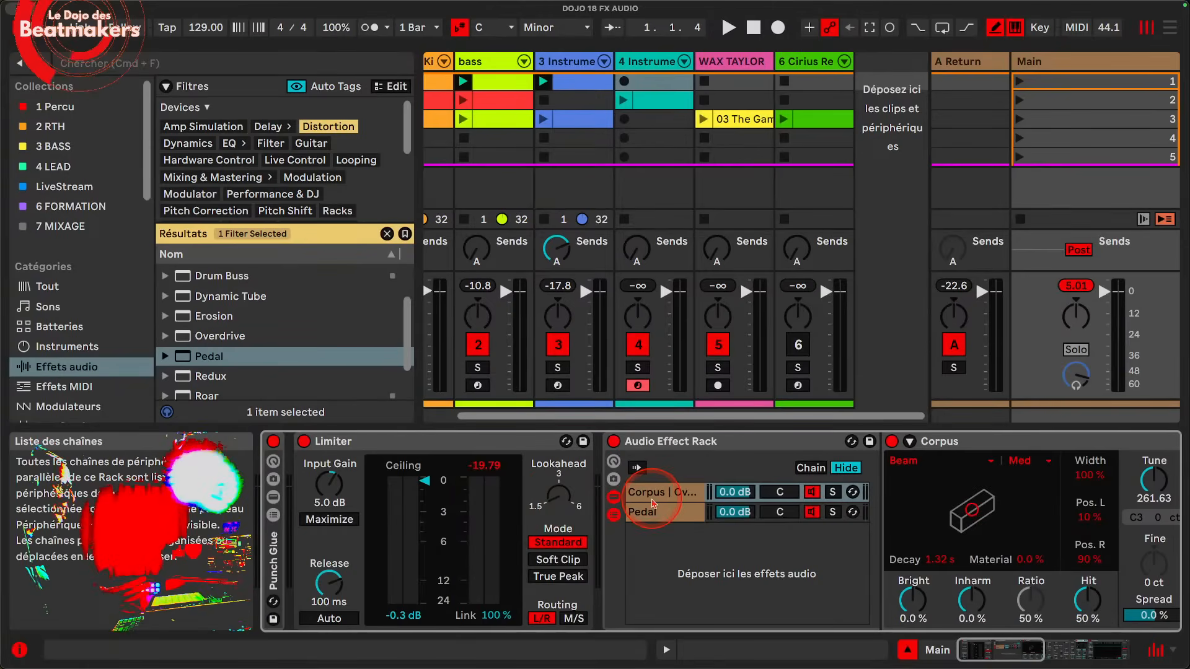
# Step: Start playback and lower the Corpus chain's volume to -30.4 dB and the Pedal chain's to -20.5 dB
pyautogui.click(725, 512)
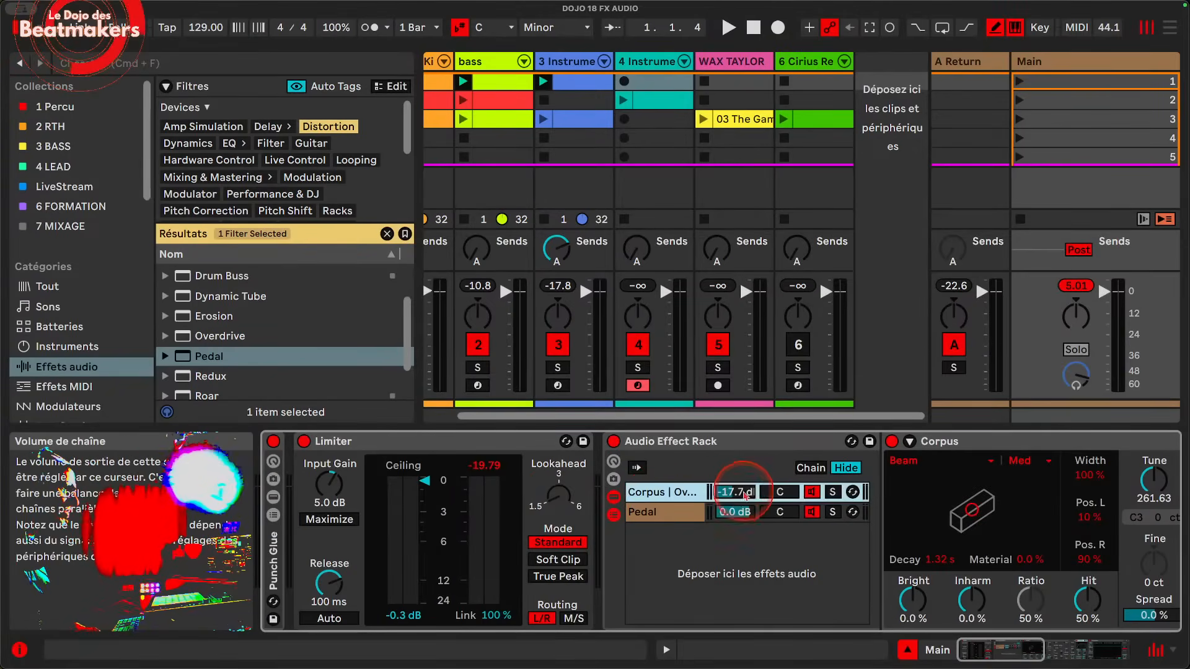
pyautogui.press('space')
pyautogui.click(666, 492)
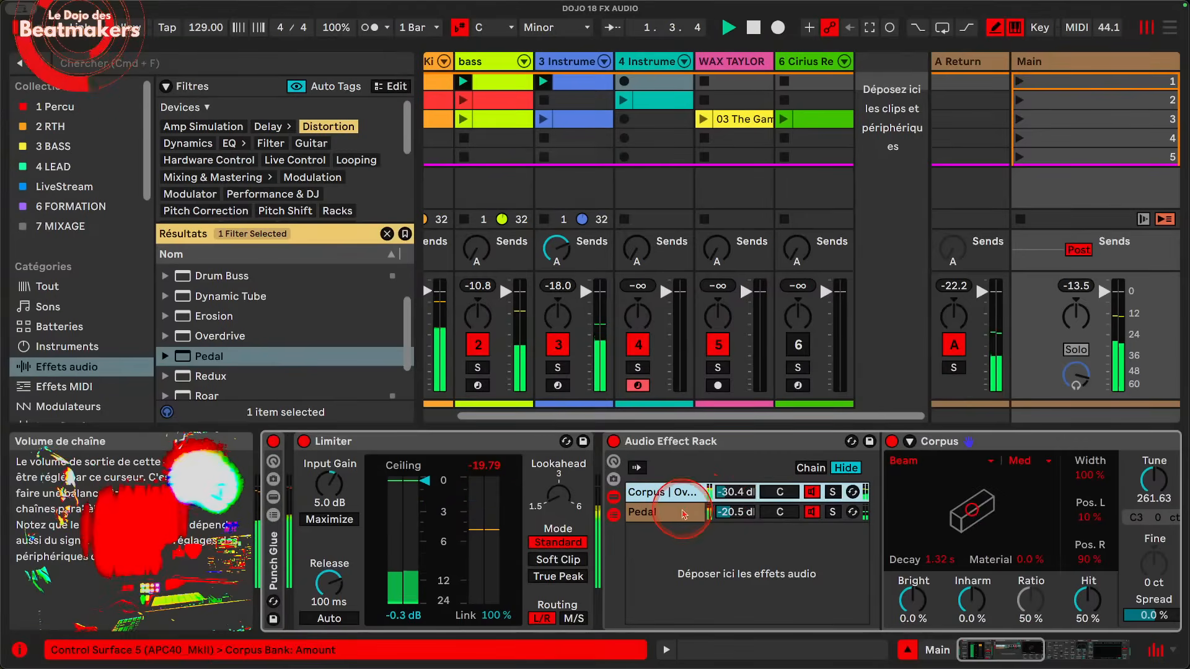
# Step: Solo the Pedal chain and the Corpus chain in turn to compare them, and stop playback
pyautogui.click(833, 512)
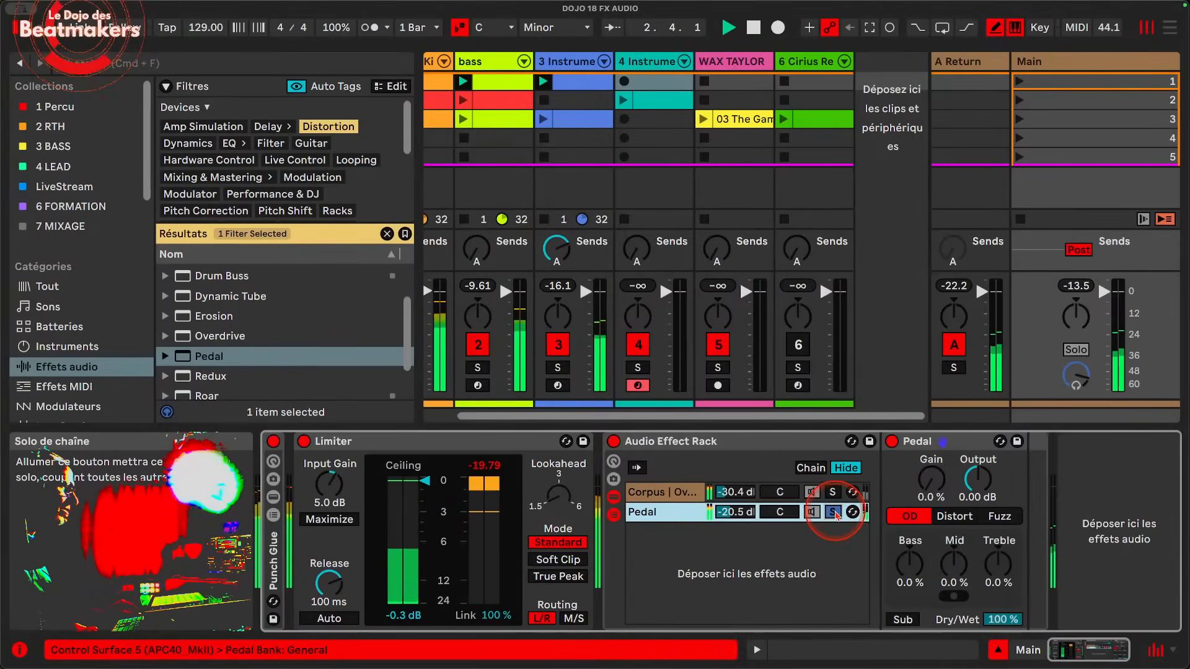
pyautogui.click(833, 492)
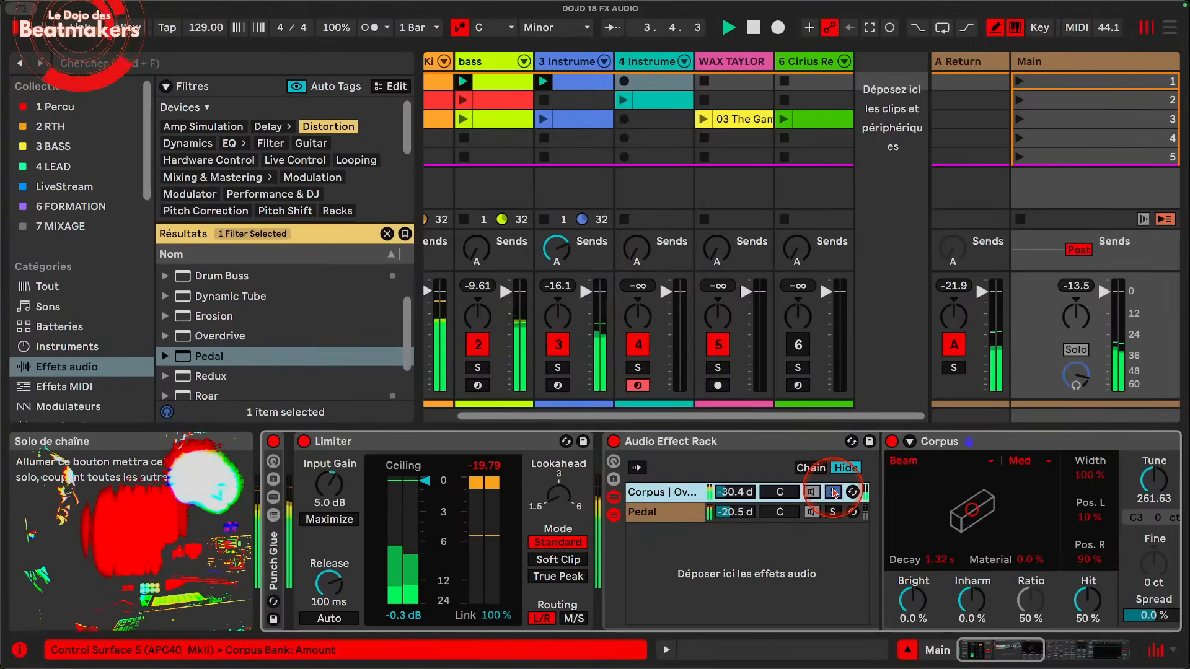
pyautogui.click(834, 503)
pyautogui.press('space')
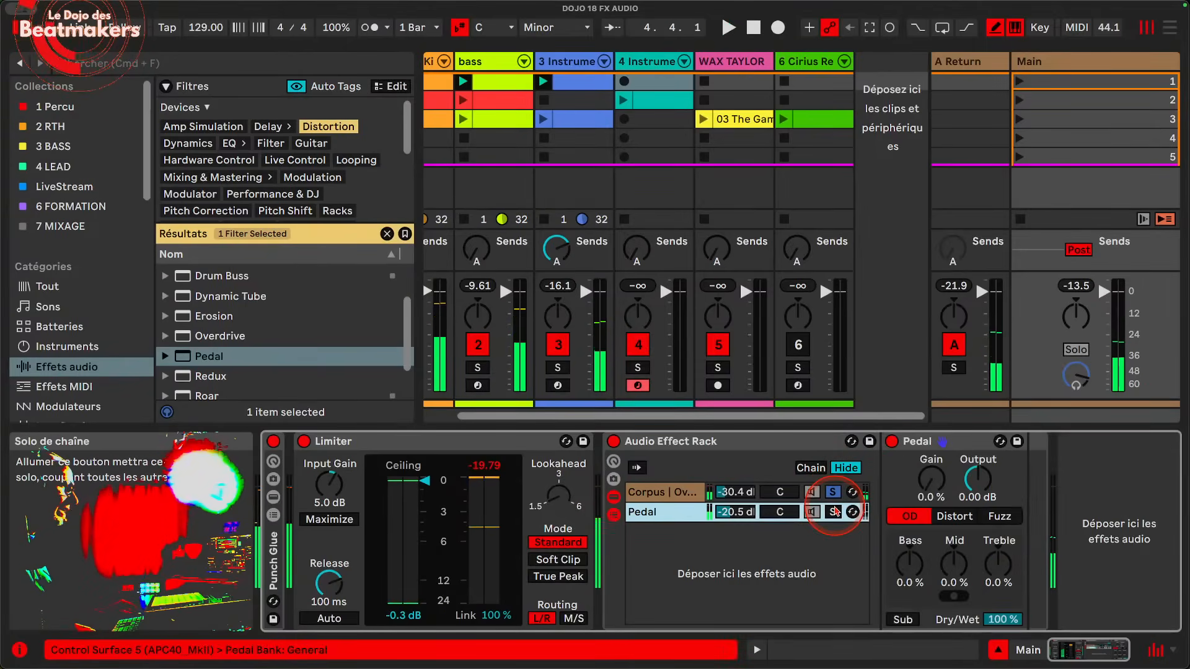
# Step: Delete the Pedal chain and create an empty chain below the Corpus chain
pyautogui.press('Delete')
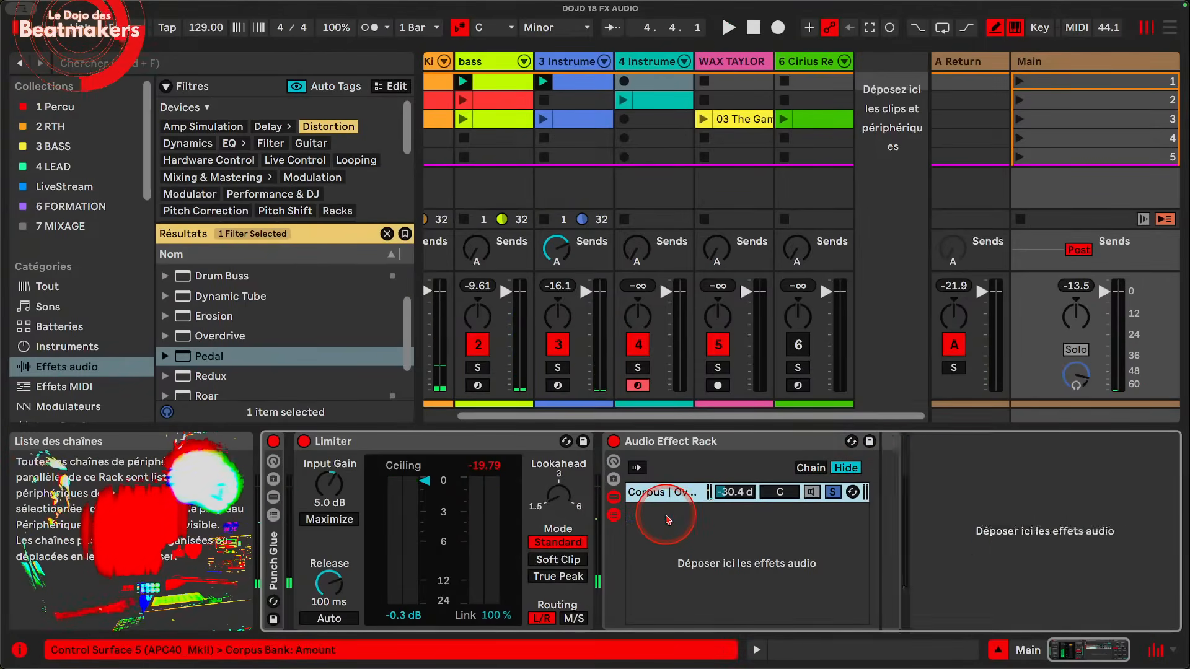
pyautogui.click(681, 526)
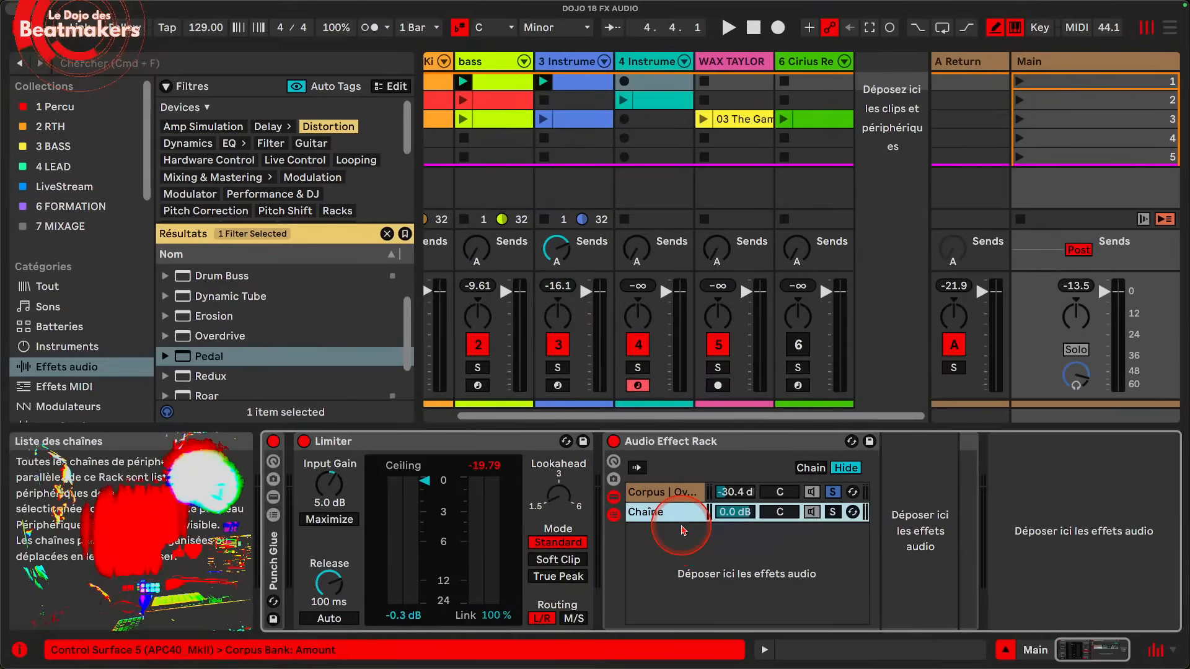
# Step: Show the rack's chain selector editor and move the Corpus chain's zone to about 3
pyautogui.click(811, 469)
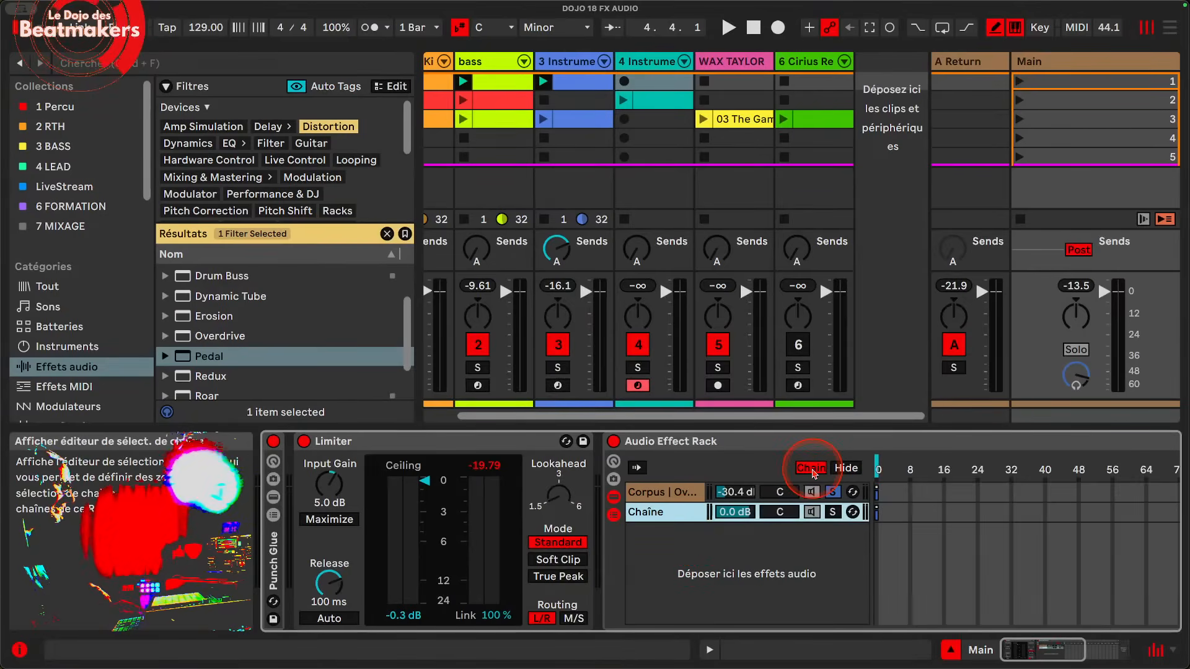
pyautogui.hscroll(4, 813, 472)
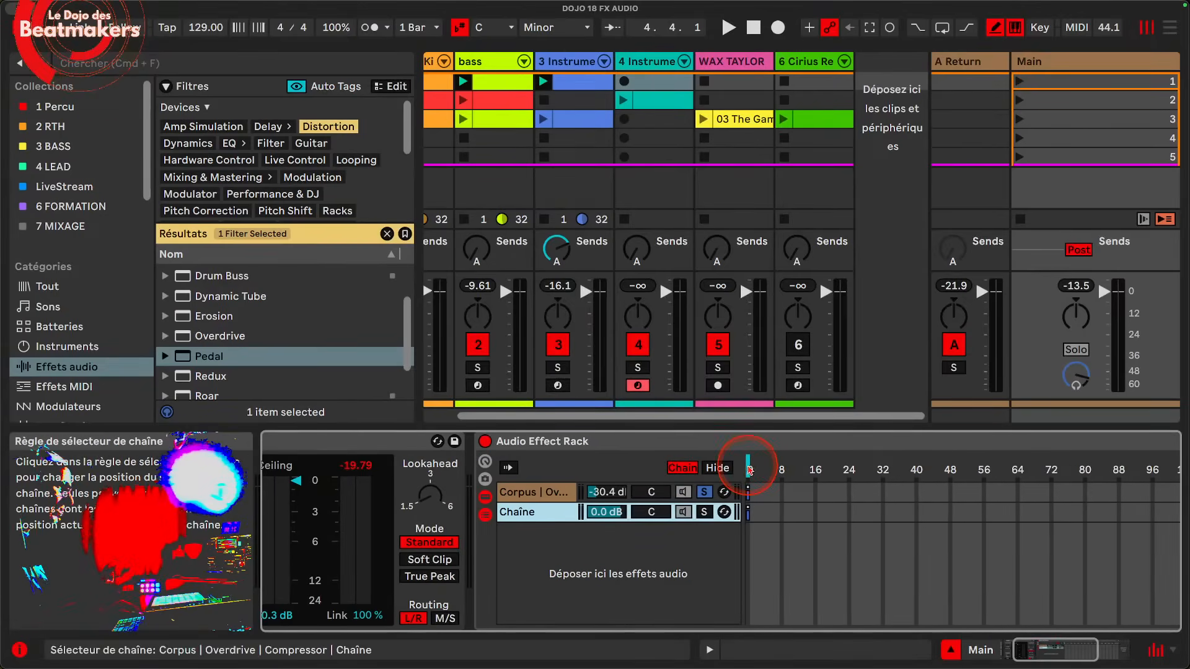
pyautogui.moveTo(748, 465)
pyautogui.mouseDown()
pyautogui.moveTo(769, 466)
pyautogui.moveTo(746, 466)
pyautogui.moveTo(763, 495)
pyautogui.mouseUp()
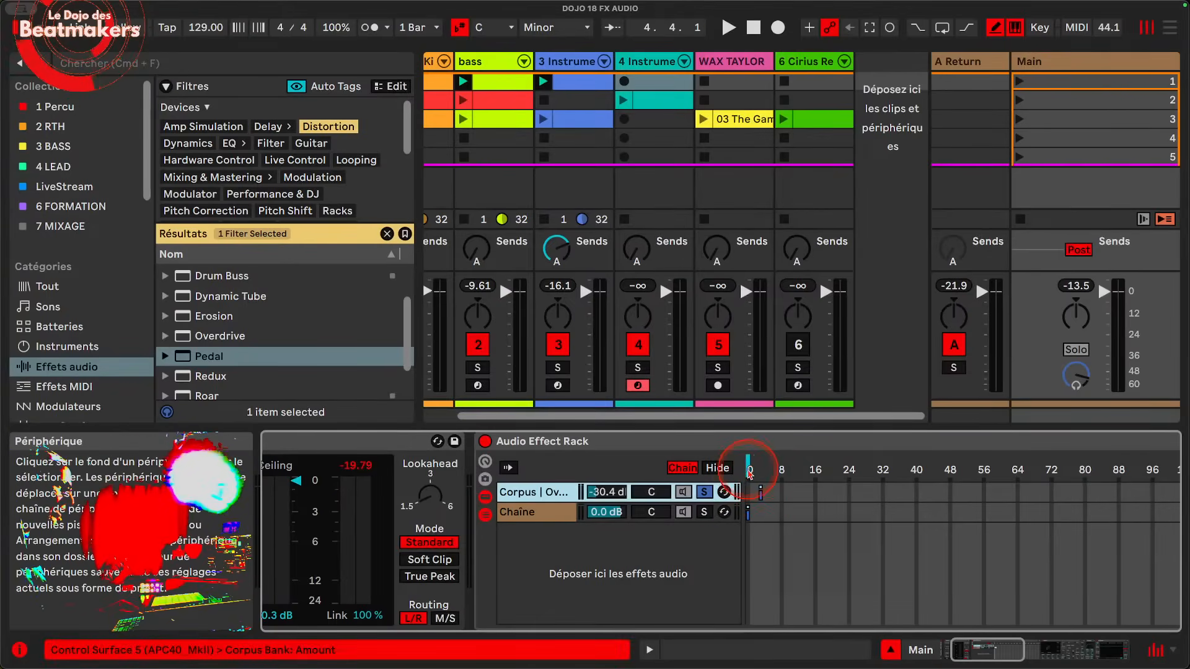
# Step: Start playback, clear the chain solos, and try panning the empty chain to 1R before recentring it
pyautogui.press('space')
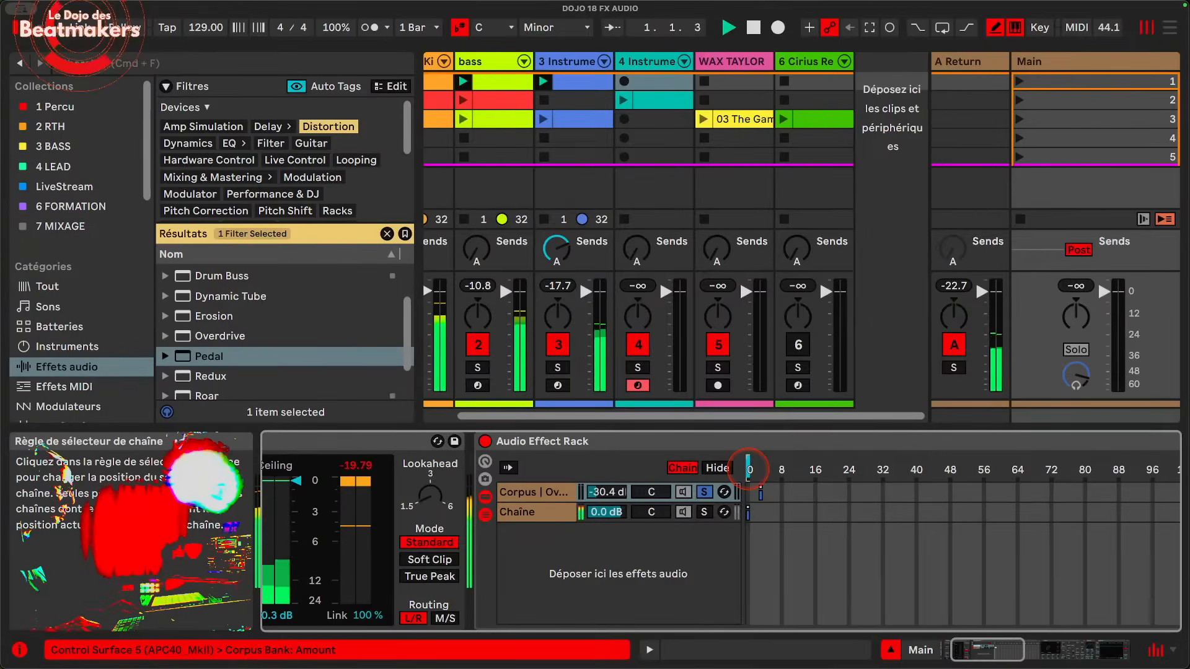
pyautogui.click(704, 513)
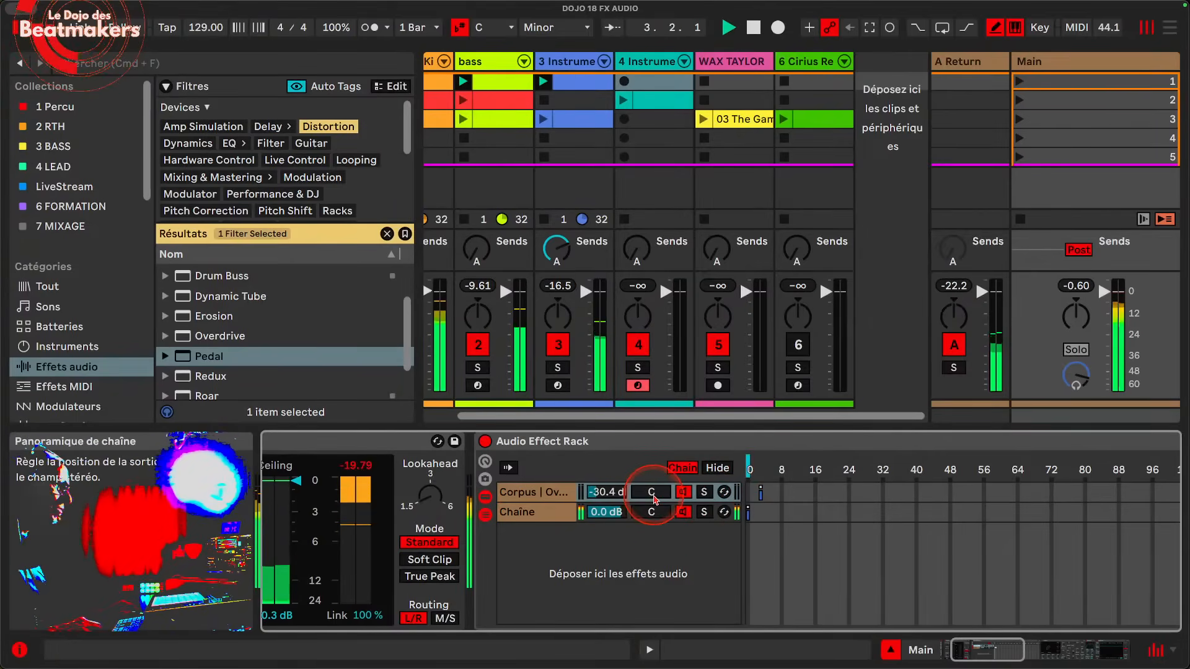
pyautogui.moveTo(653, 493); pyautogui.dragTo(654, 459)
pyautogui.moveTo(659, 514)
pyautogui.mouseDown()
pyautogui.moveTo(659, 551)
pyautogui.moveTo(659, 482)
pyautogui.moveTo(656, 527)
pyautogui.mouseUp()
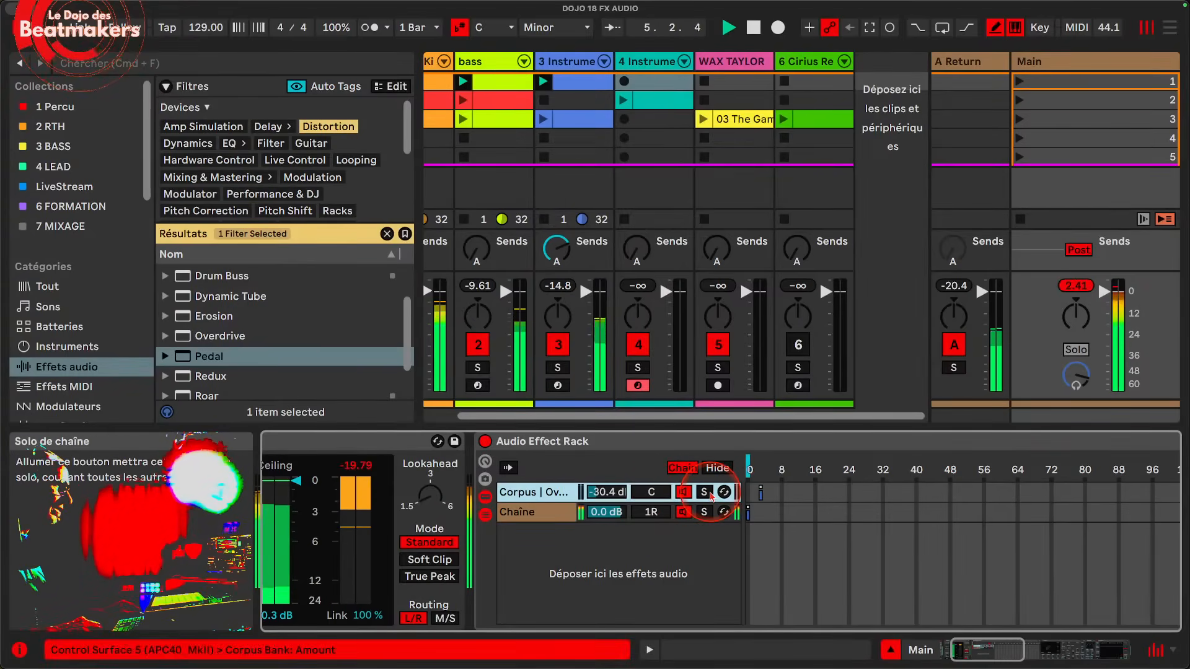
pyautogui.doubleClick(651, 513)
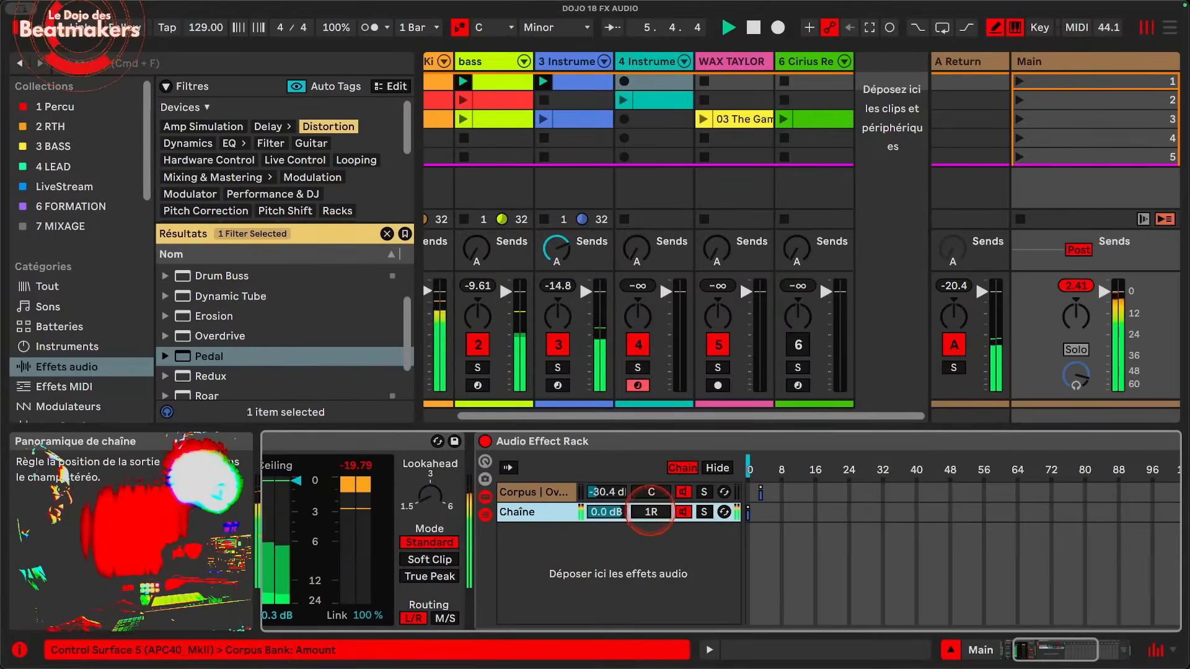
# Step: Reposition the Corpus chain's zone, move the chain selector onto it at about 3, and stop playback
pyautogui.click(761, 494)
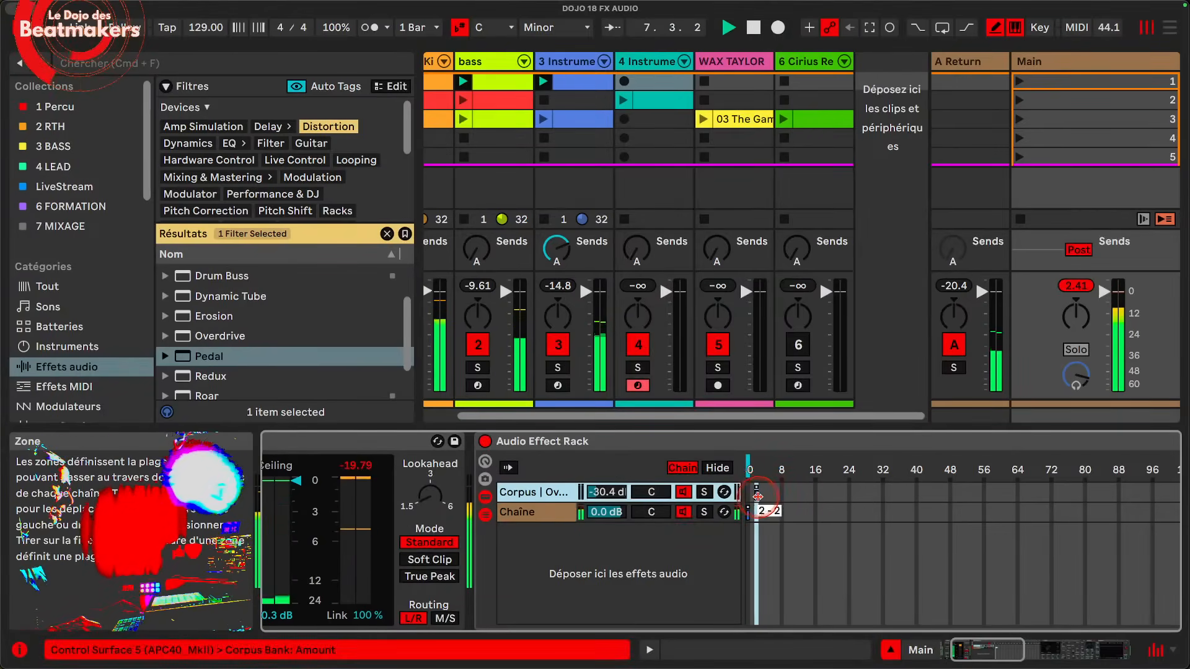
pyautogui.click(749, 466)
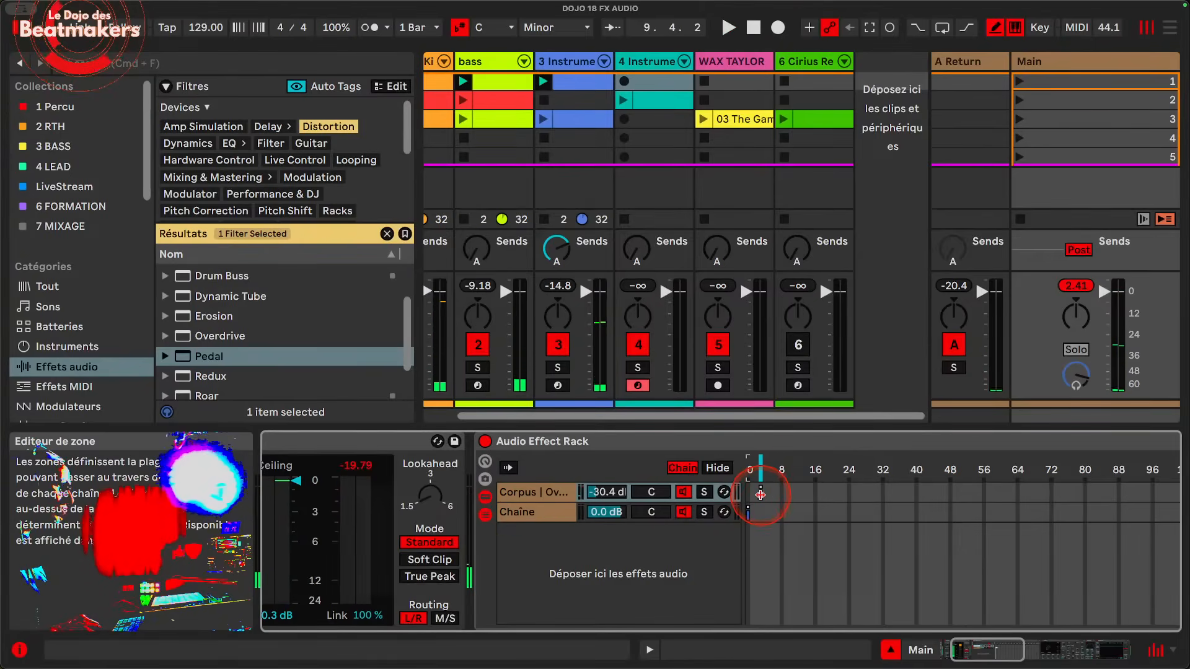
# Step: Extend the zones of both the Corpus chain and the empty chain over the full 0 to 127 range
pyautogui.hscroll(10, 799, 494)
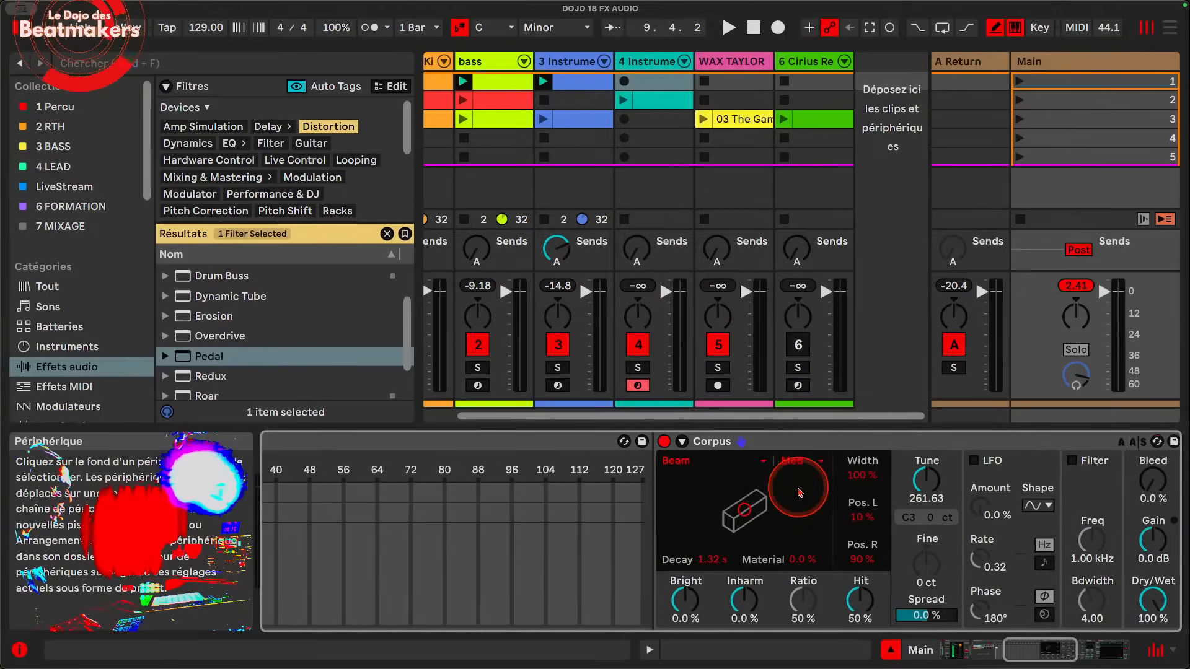
pyautogui.moveTo(329, 490); pyautogui.dragTo(976, 506)
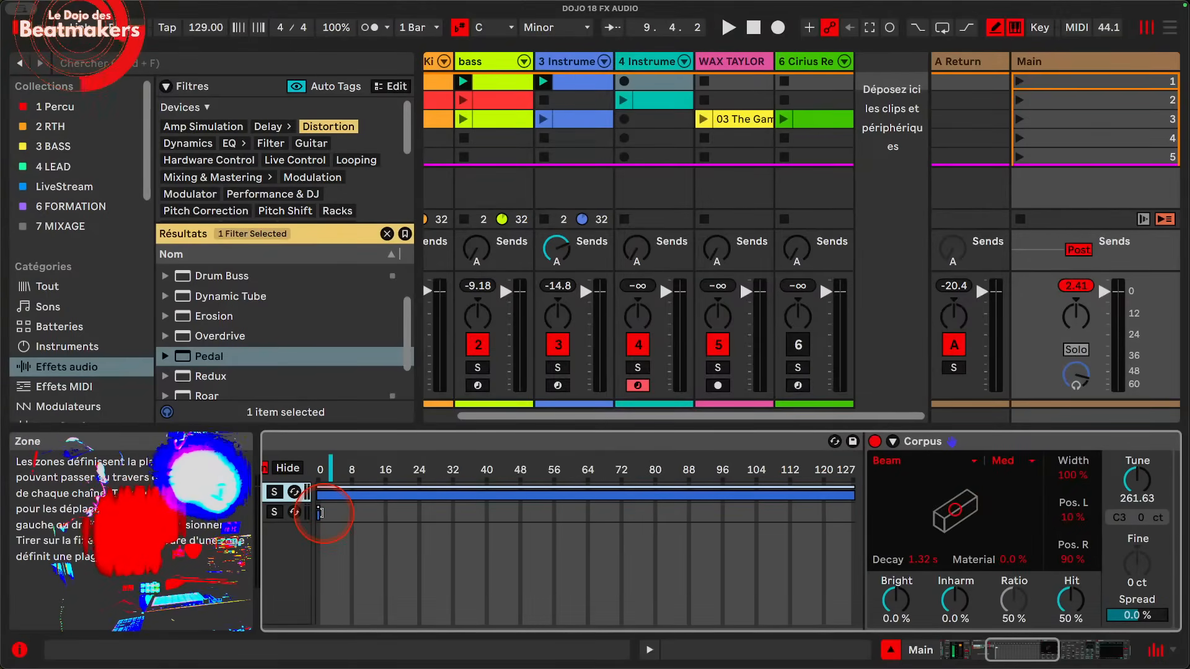
pyautogui.moveTo(321, 512); pyautogui.dragTo(898, 524)
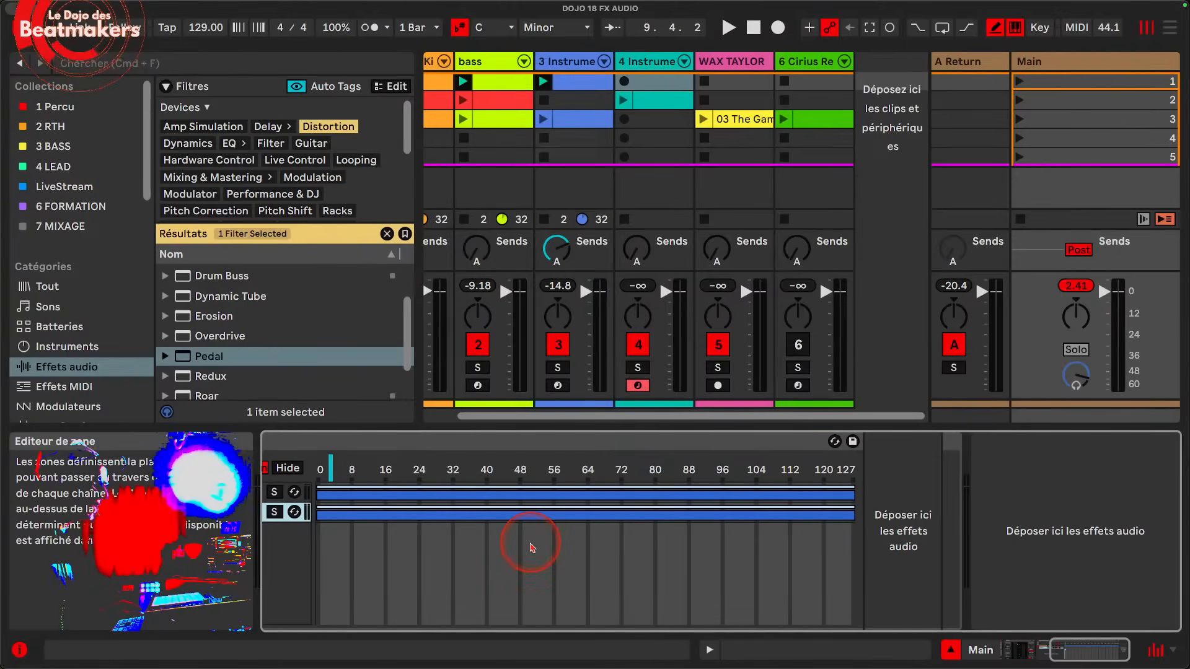
# Step: Give the Corpus chain's zone a gradual fade-in from the low end up to 127
pyautogui.hscroll(-10, 531, 547)
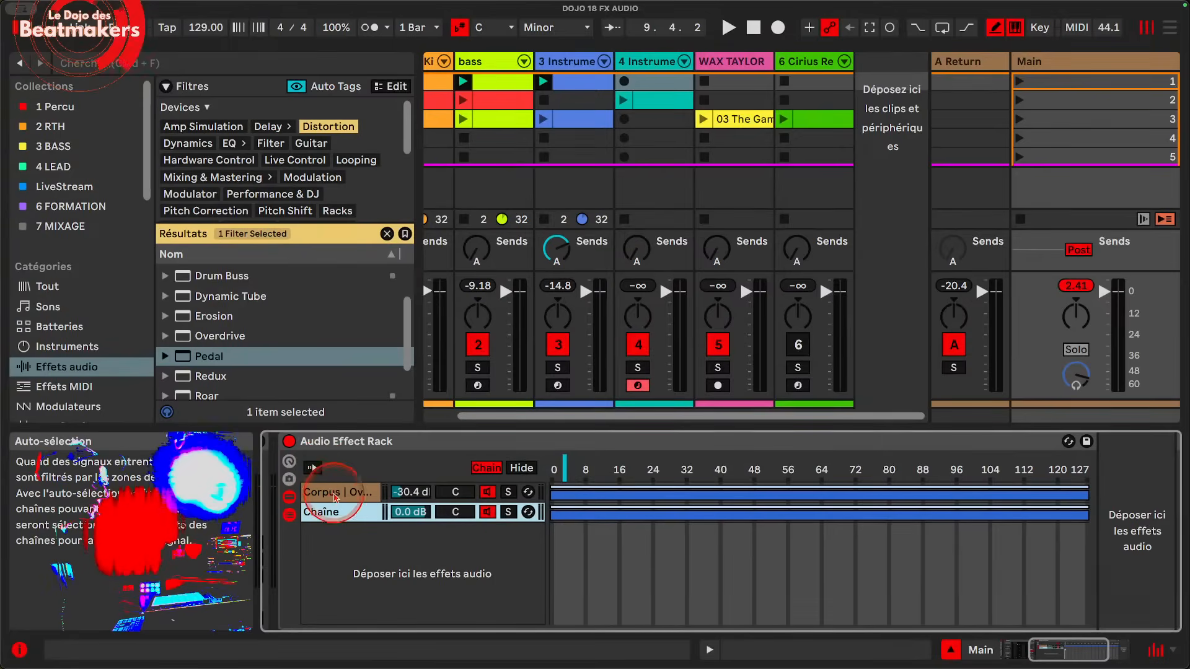
pyautogui.click(356, 497)
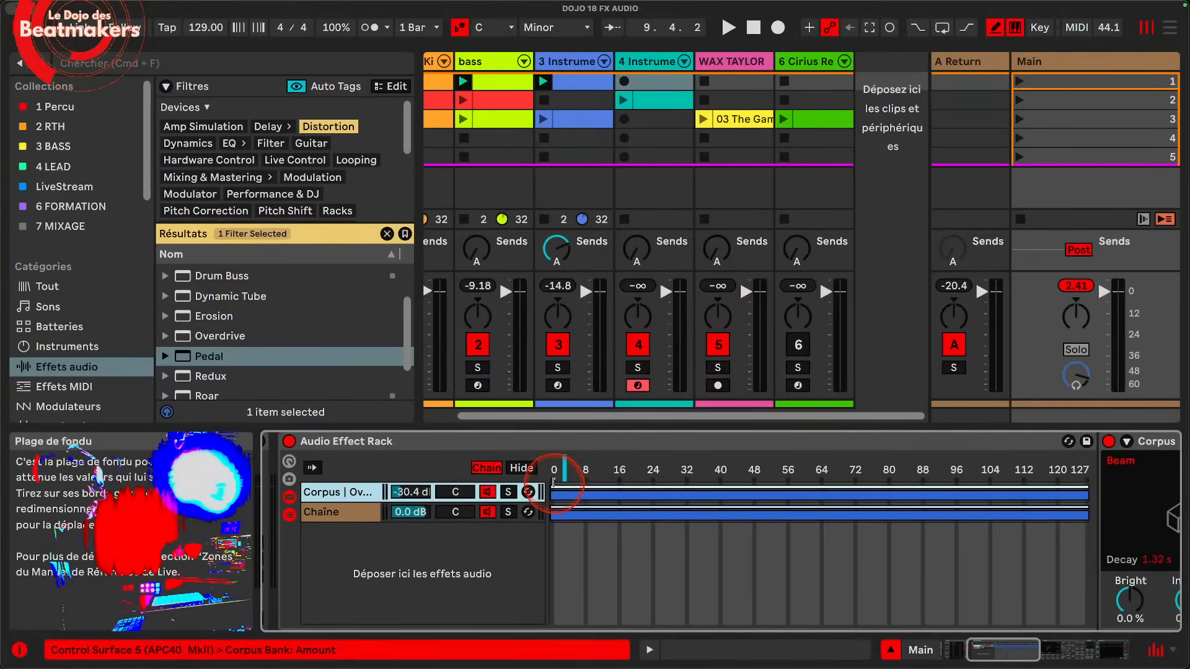
pyautogui.moveTo(553, 482); pyautogui.dragTo(1133, 463)
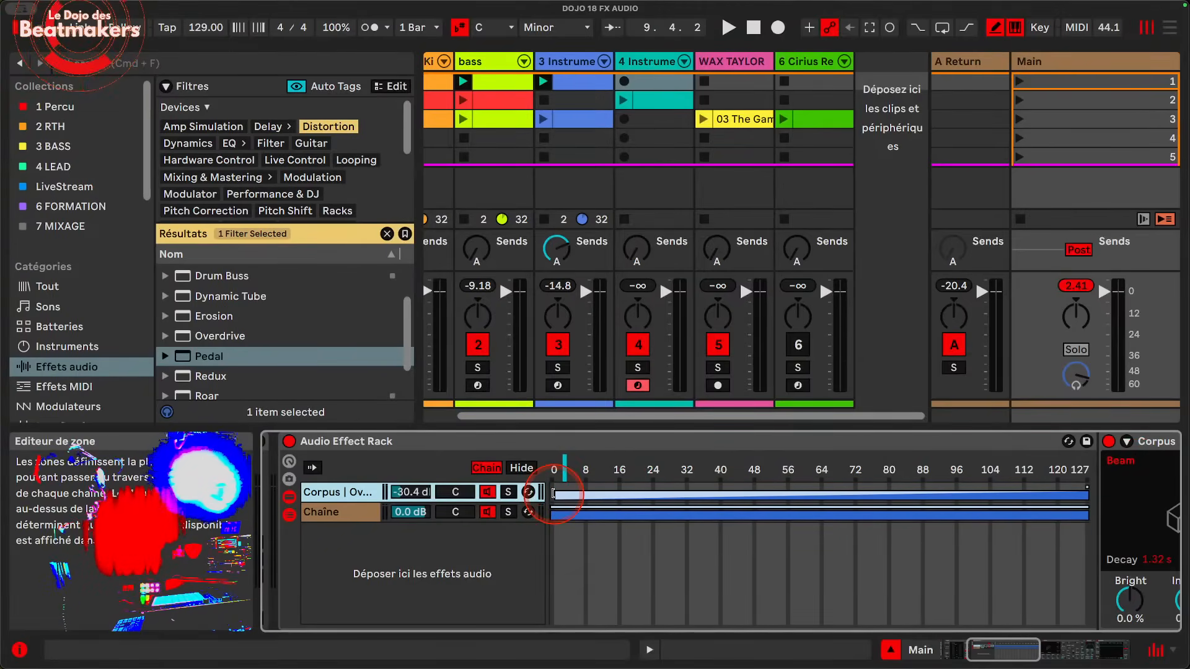
pyautogui.moveTo(563, 496); pyautogui.dragTo(565, 496)
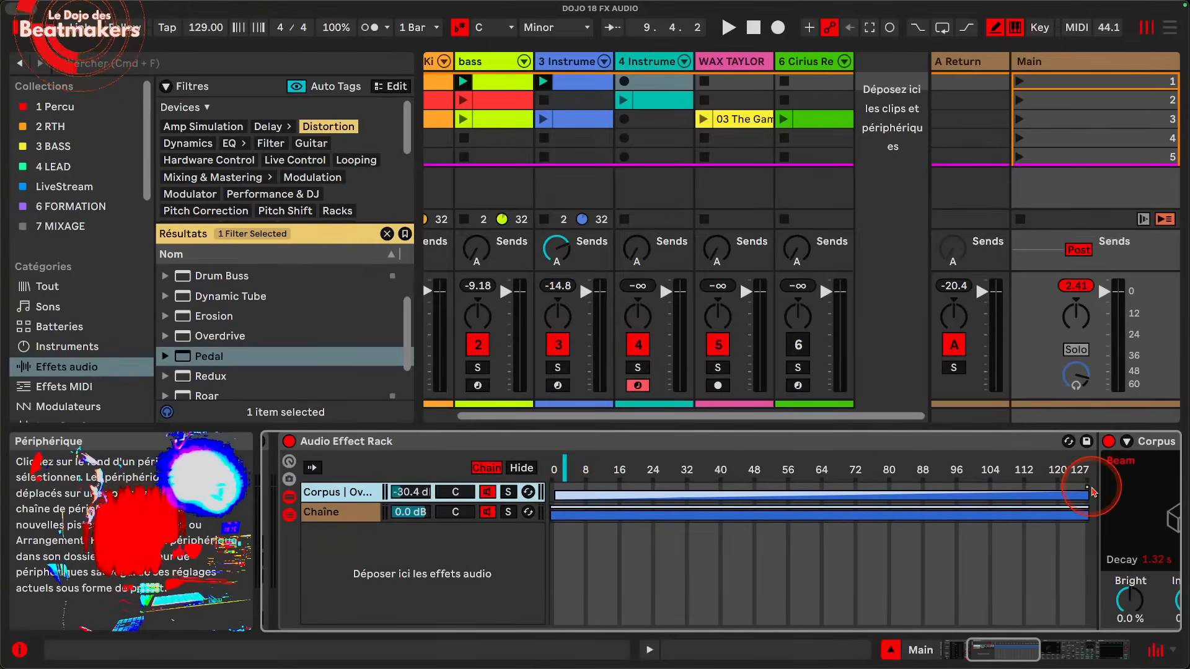
pyautogui.moveTo(1088, 487)
pyautogui.mouseDown()
pyautogui.moveTo(547, 487)
pyautogui.moveTo(1098, 485)
pyautogui.mouseUp()
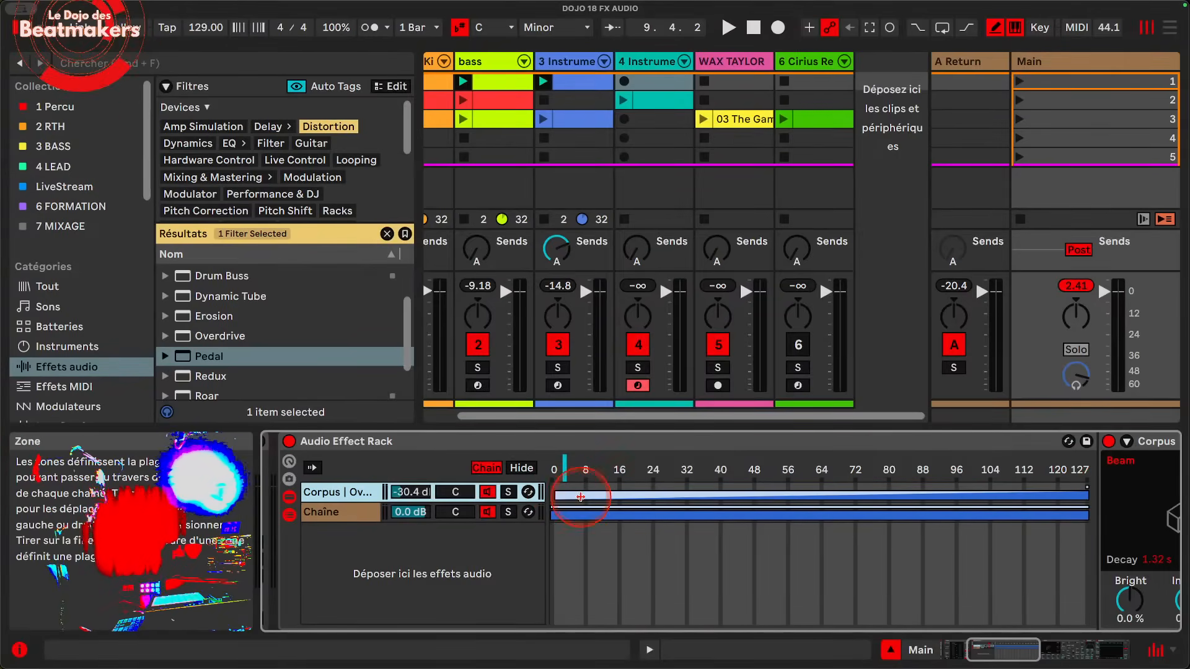
# Step: Give the empty chain's zone a gradual fade-out from the low end down to 127, opposing the Corpus chain's fade-in
pyautogui.click(552, 523)
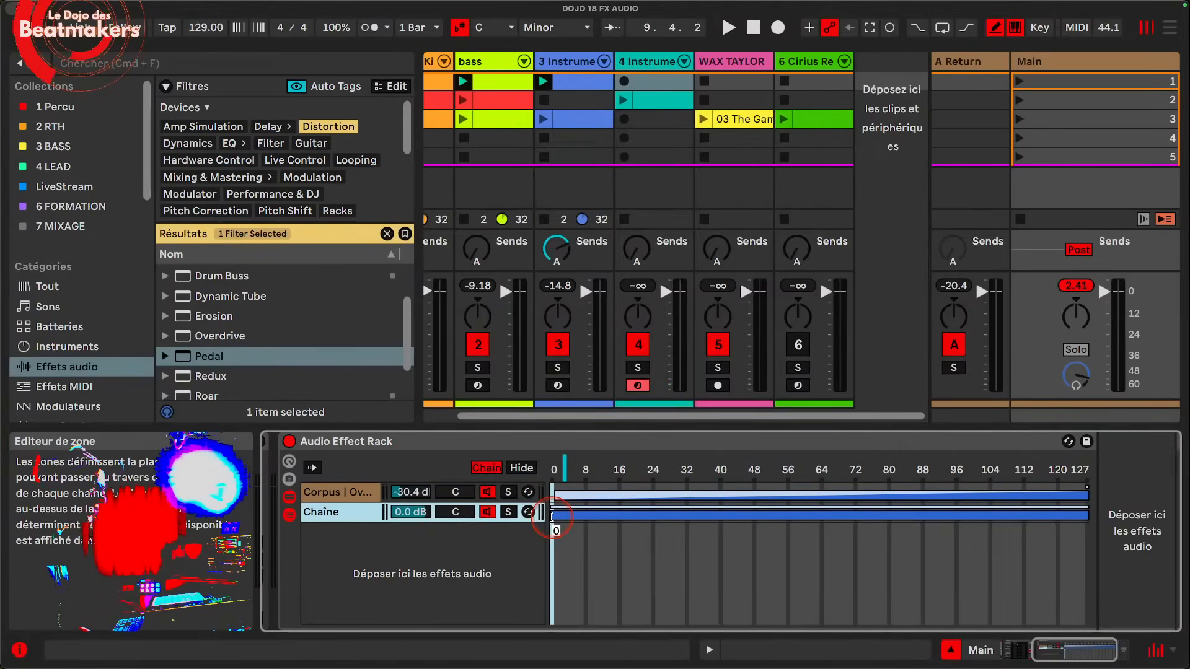
pyautogui.moveTo(544, 515); pyautogui.dragTo(546, 515)
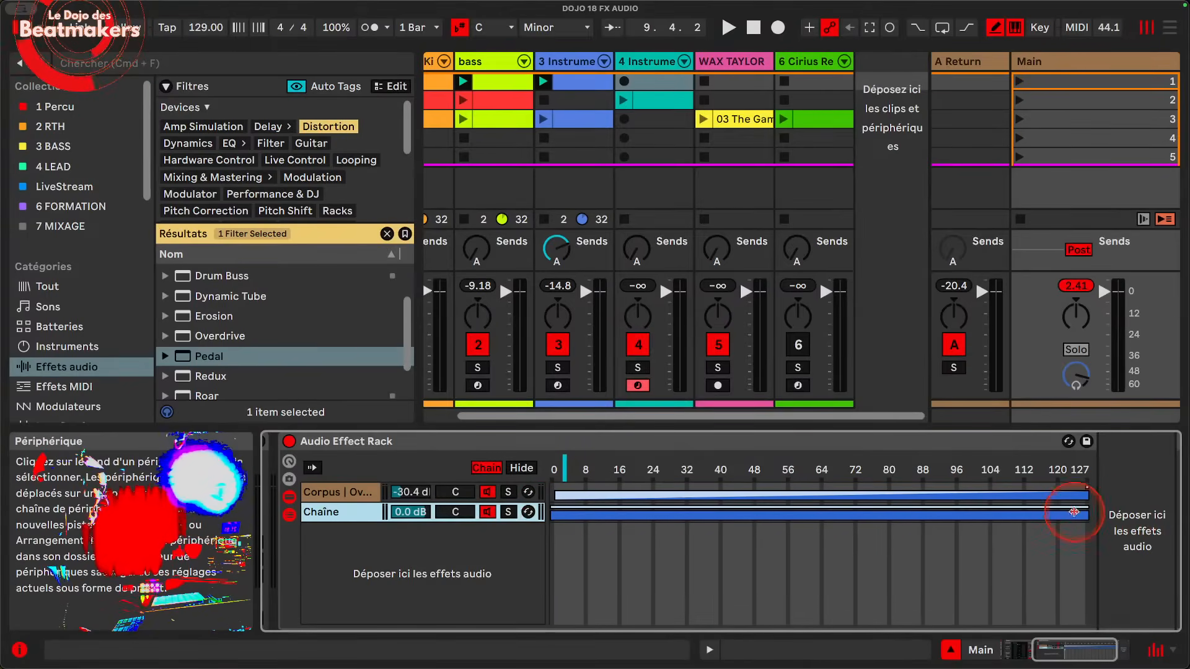
pyautogui.moveTo(1087, 506); pyautogui.dragTo(548, 500)
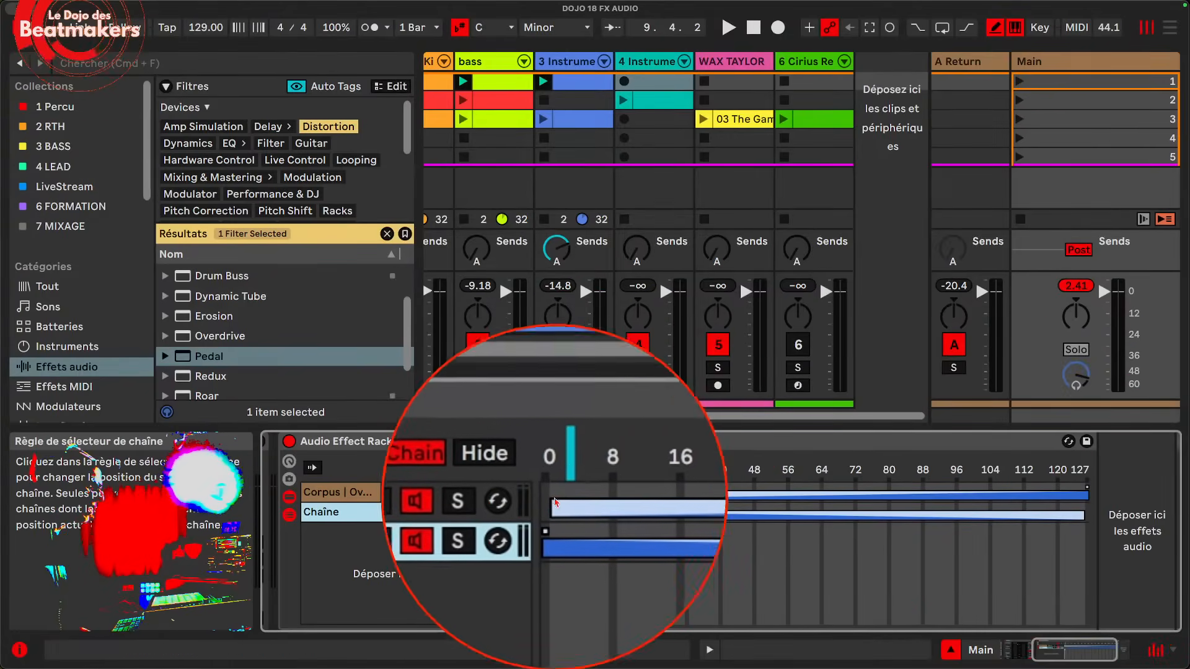
# Step: Move the chain selector to 0, start playback, and sweep the selector up to 127 to hear the crossfade
pyautogui.click(564, 471)
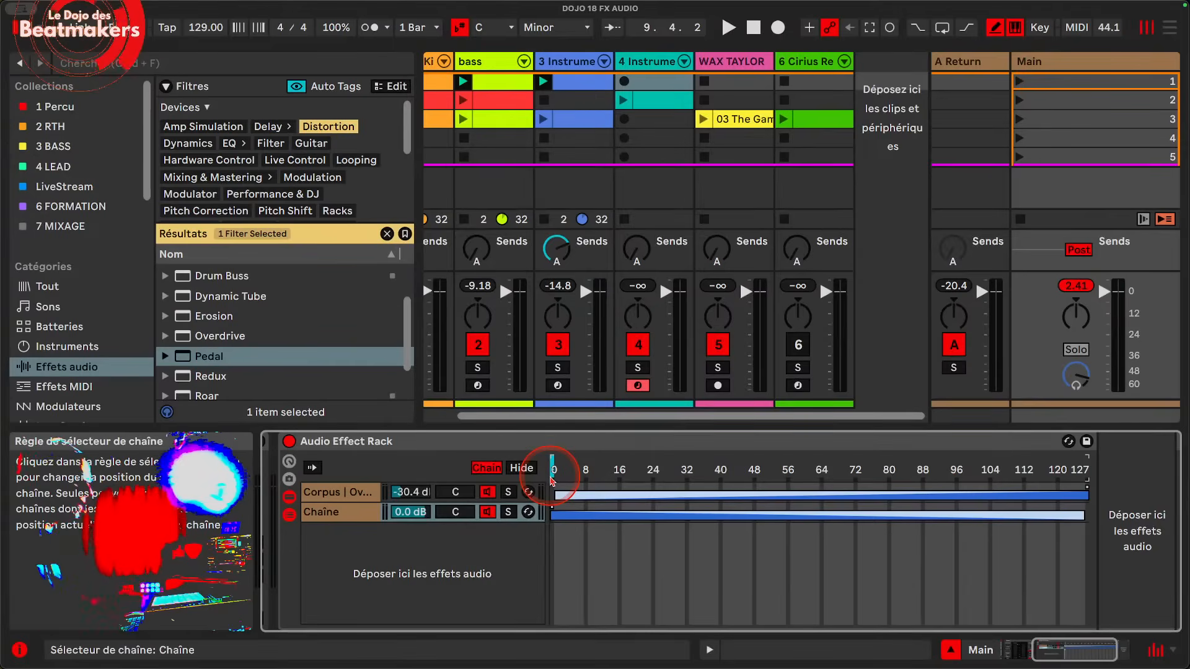
pyautogui.press('space')
pyautogui.moveTo(552, 481); pyautogui.dragTo(632, 477)
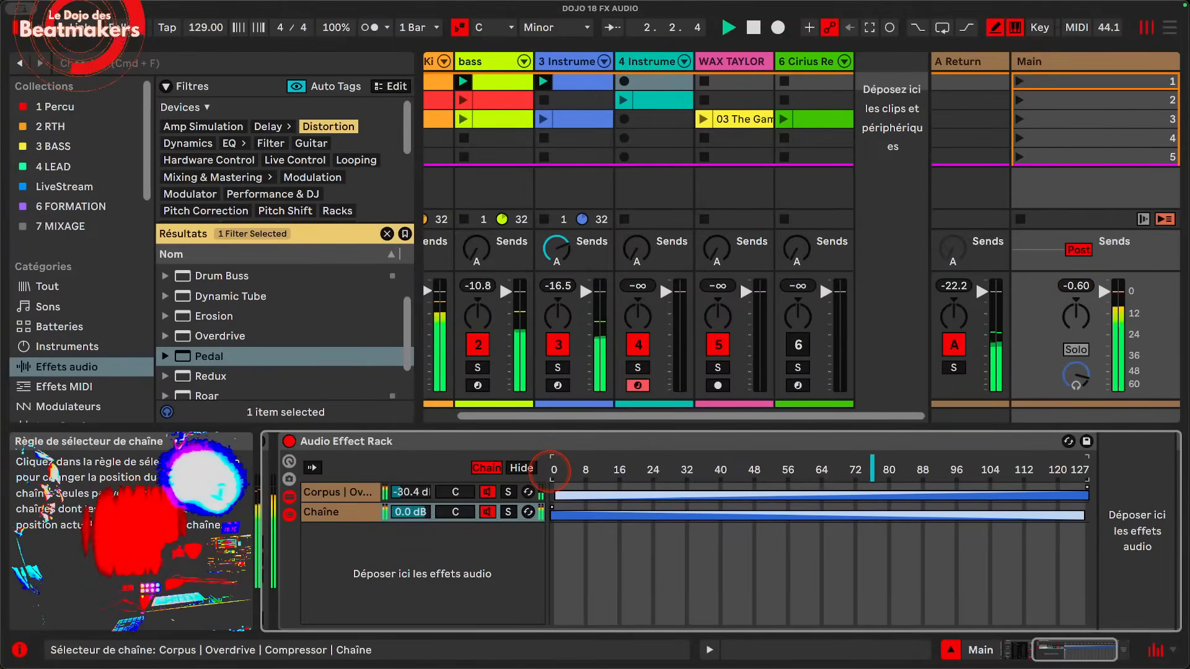
pyautogui.moveTo(872, 477); pyautogui.dragTo(1087, 477)
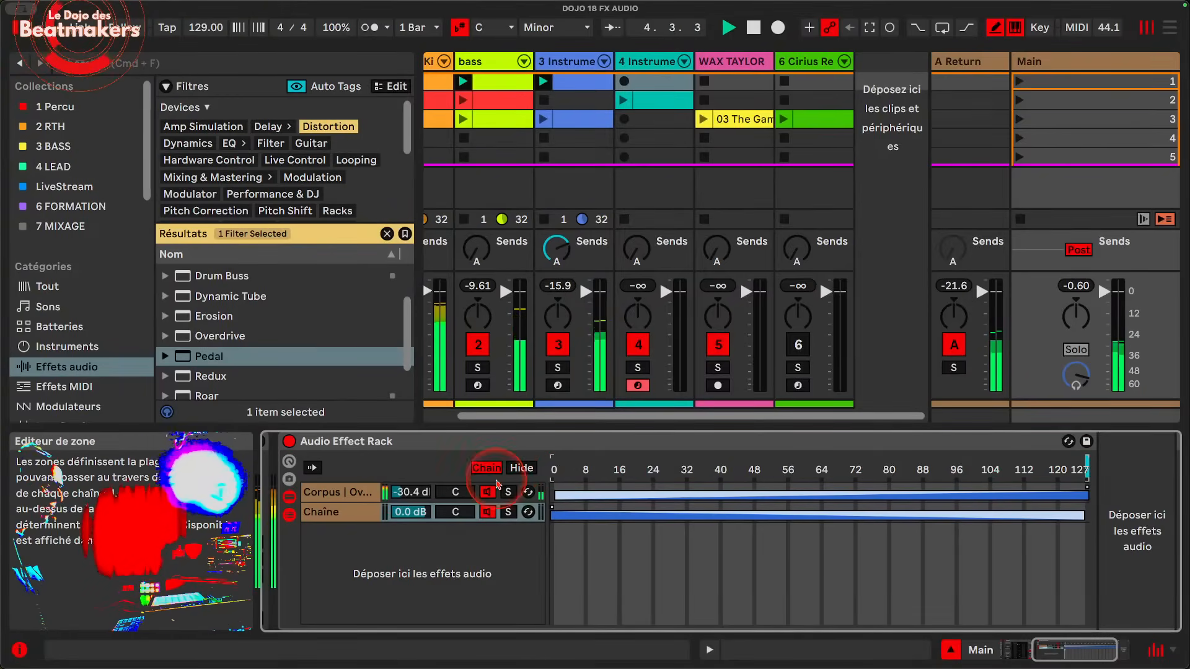
# Step: Raise the Corpus chain's volume to -13.7 dB, sweep the chain selector back down to 0, and stop playback
pyautogui.moveTo(411, 492); pyautogui.dragTo(411, 485)
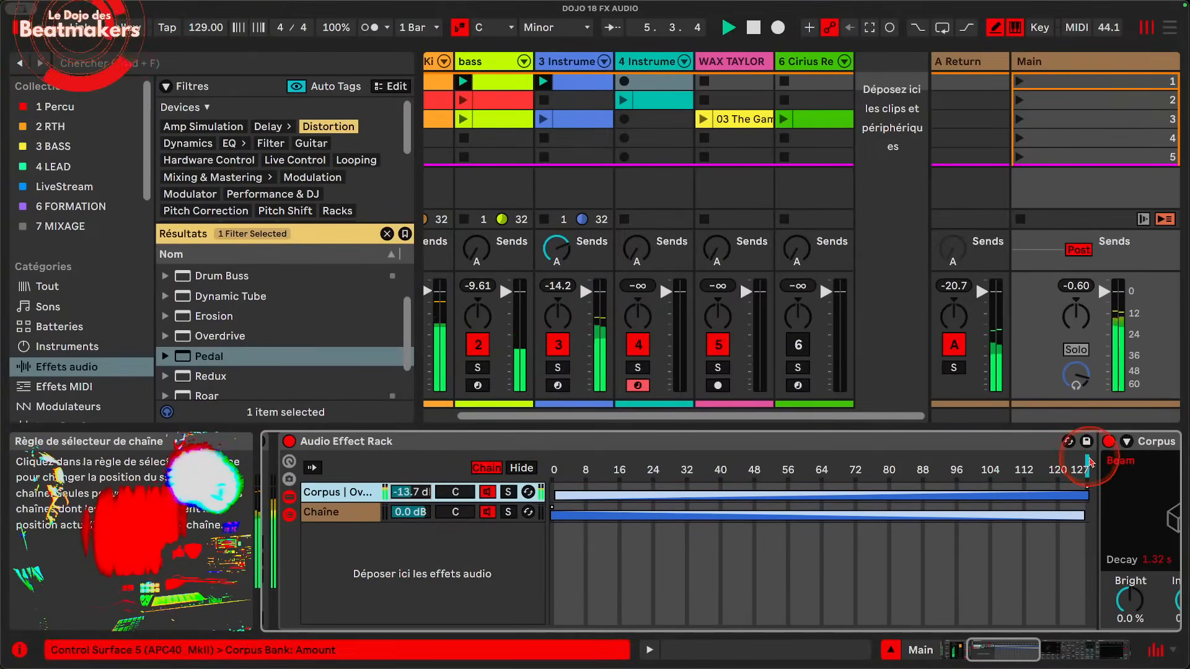
pyautogui.moveTo(1085, 463); pyautogui.dragTo(914, 463)
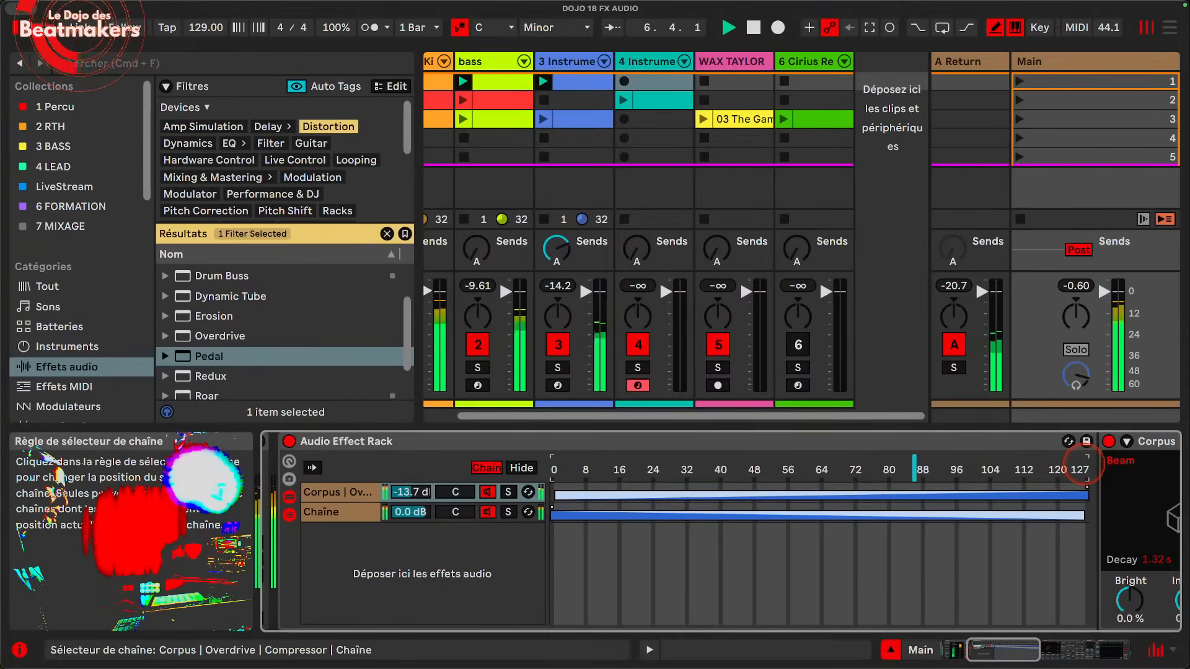
pyautogui.moveTo(766, 463); pyautogui.dragTo(552, 463)
pyautogui.press('space')
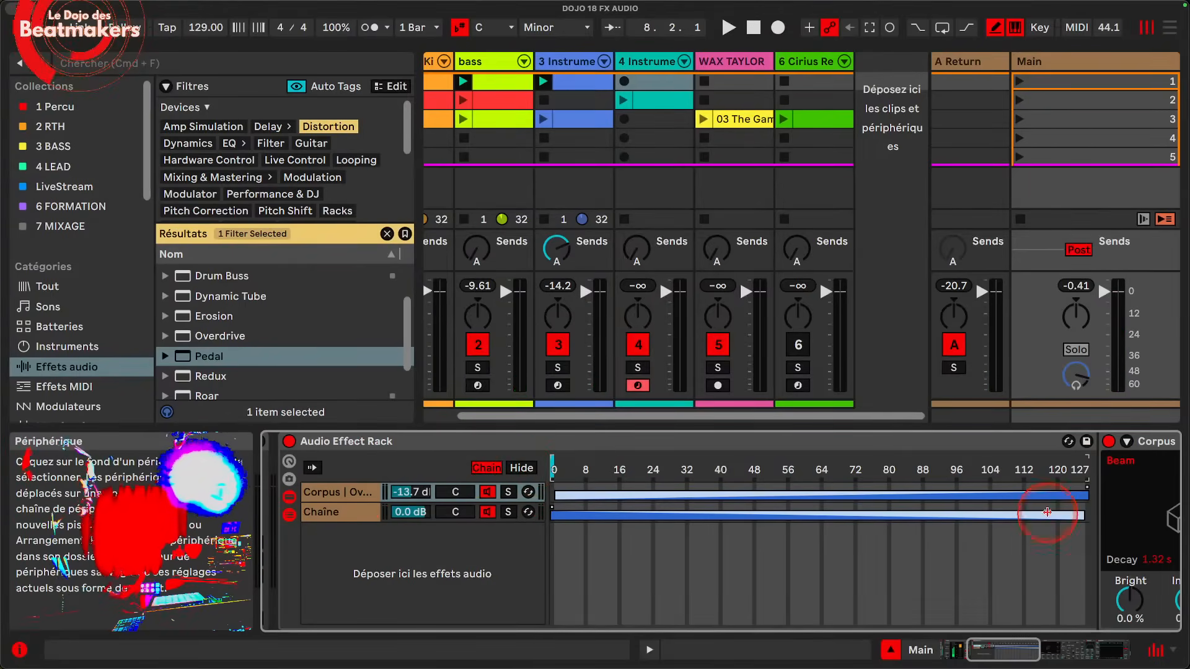
# Step: Undo the Corpus chain's volume change, the chain selector moves, and the fades and zone extensions of both chains
pyautogui.press('super+z')
pyautogui.press('super+z')
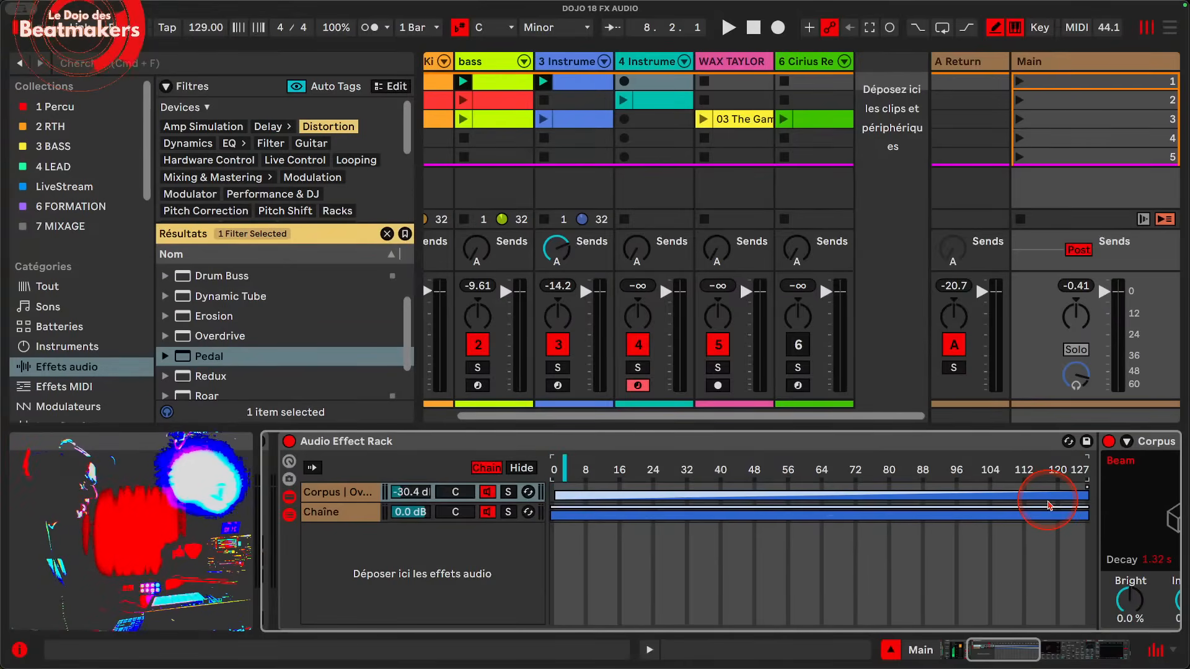
pyautogui.press('super+z')
pyautogui.press('super+z')
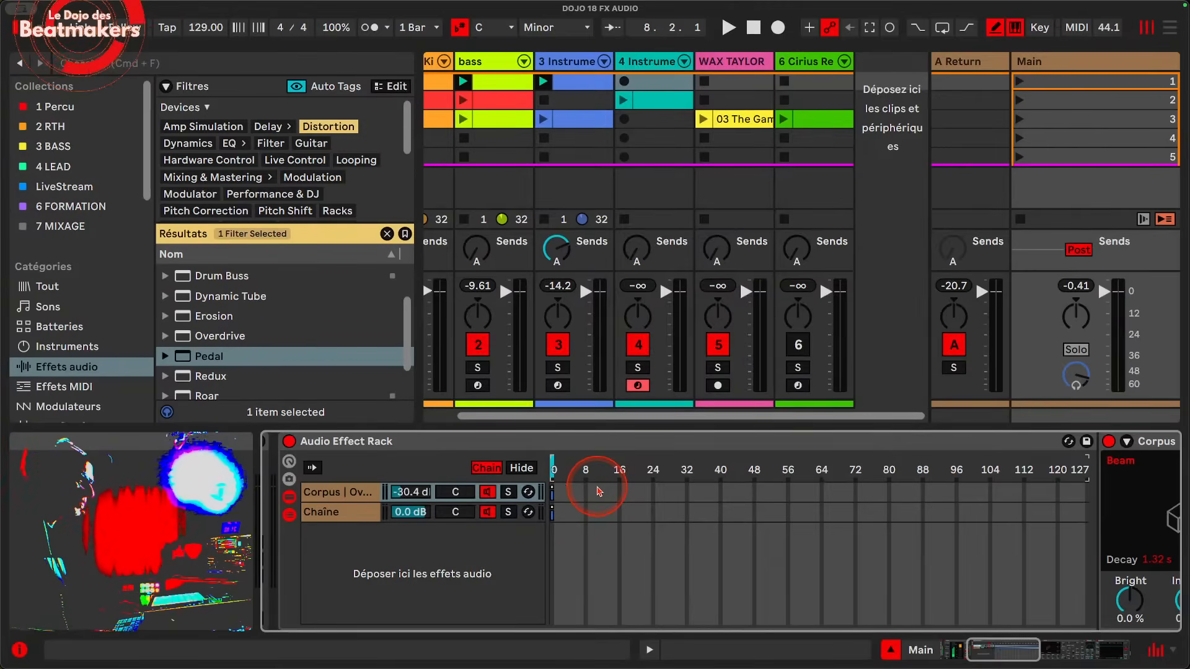
# Step: Hide the chain selector zones and show the macro controls of the Audio Effect Rack
pyautogui.click(517, 477)
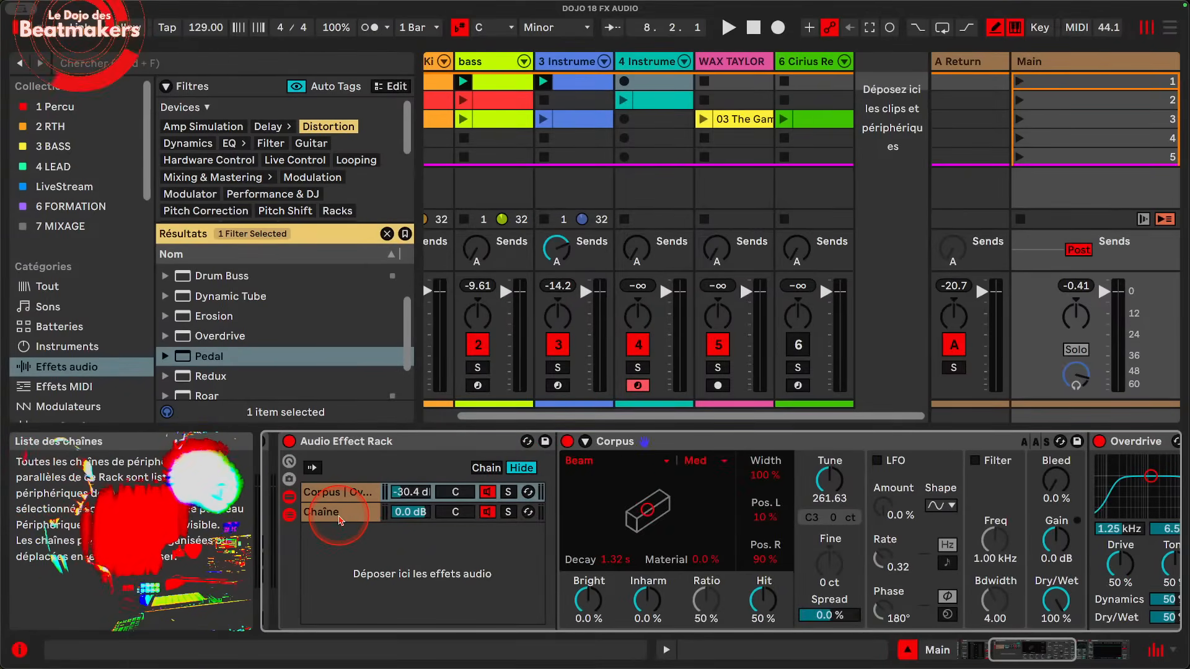
pyautogui.click(356, 493)
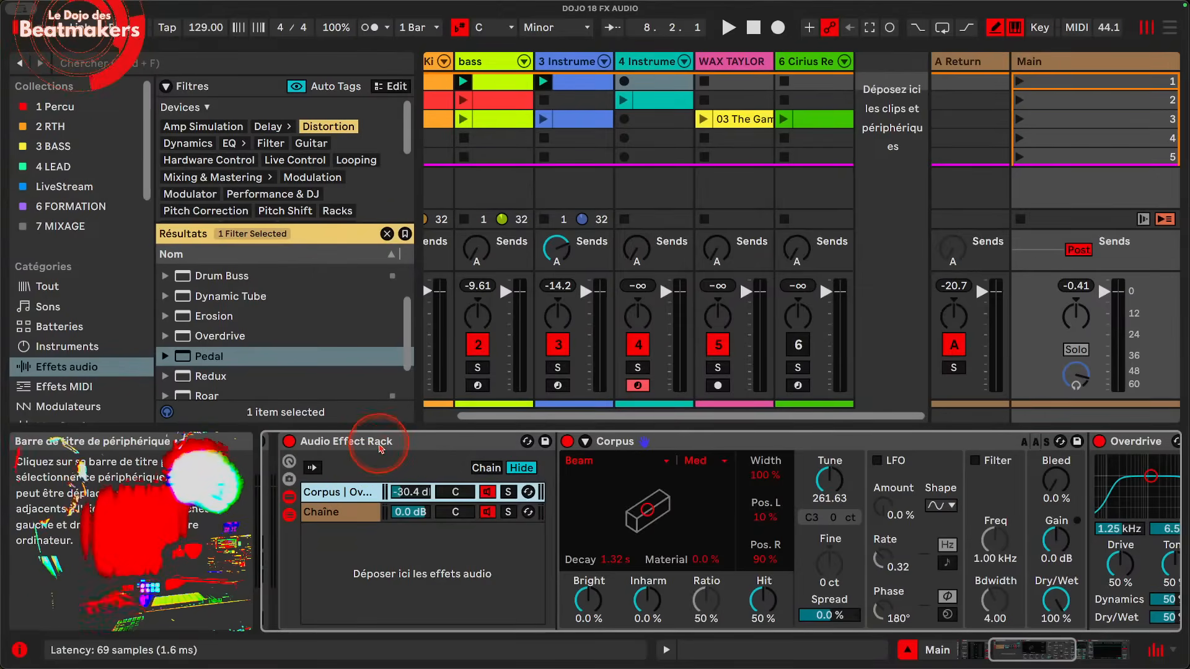
pyautogui.click(379, 445)
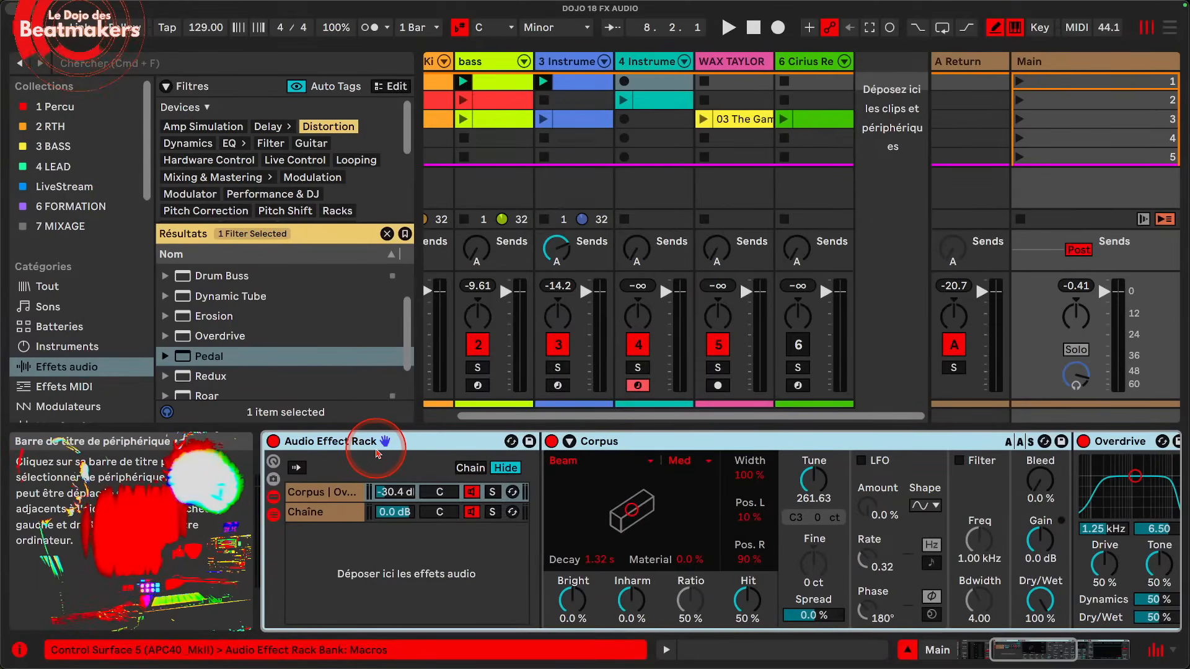
pyautogui.hscroll(-5, 374, 458)
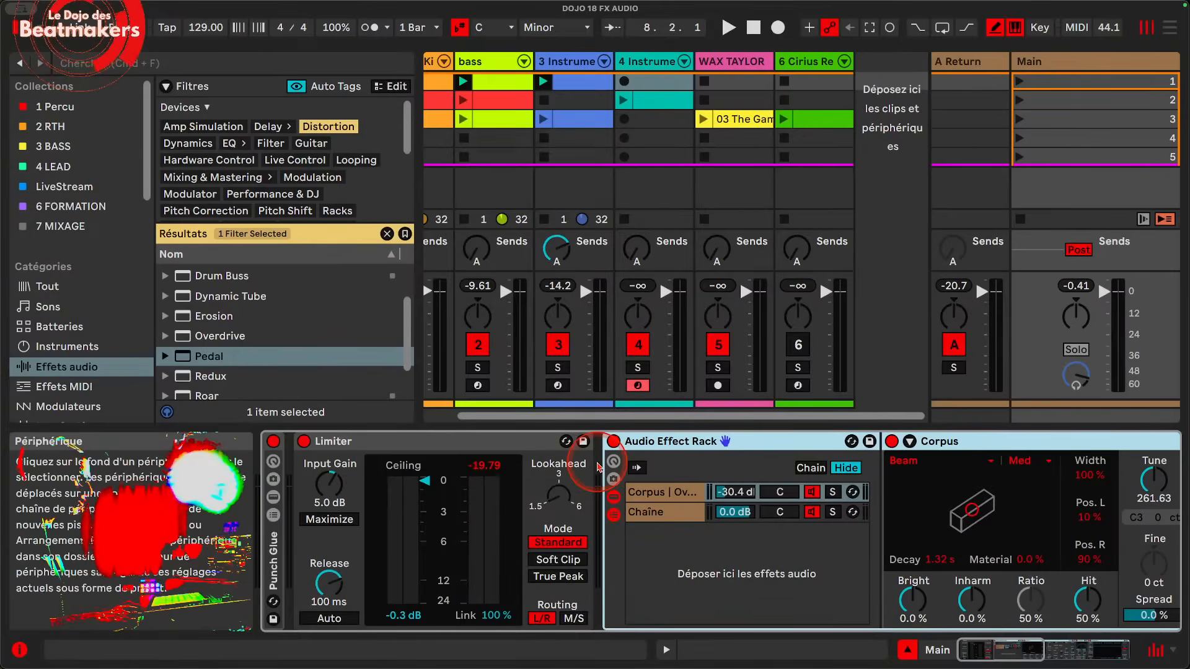
pyautogui.click(610, 464)
# Step: Map the Corpus Dry/Wet parameter to Macro 1 of the rack
pyautogui.hscroll(5, 656, 482)
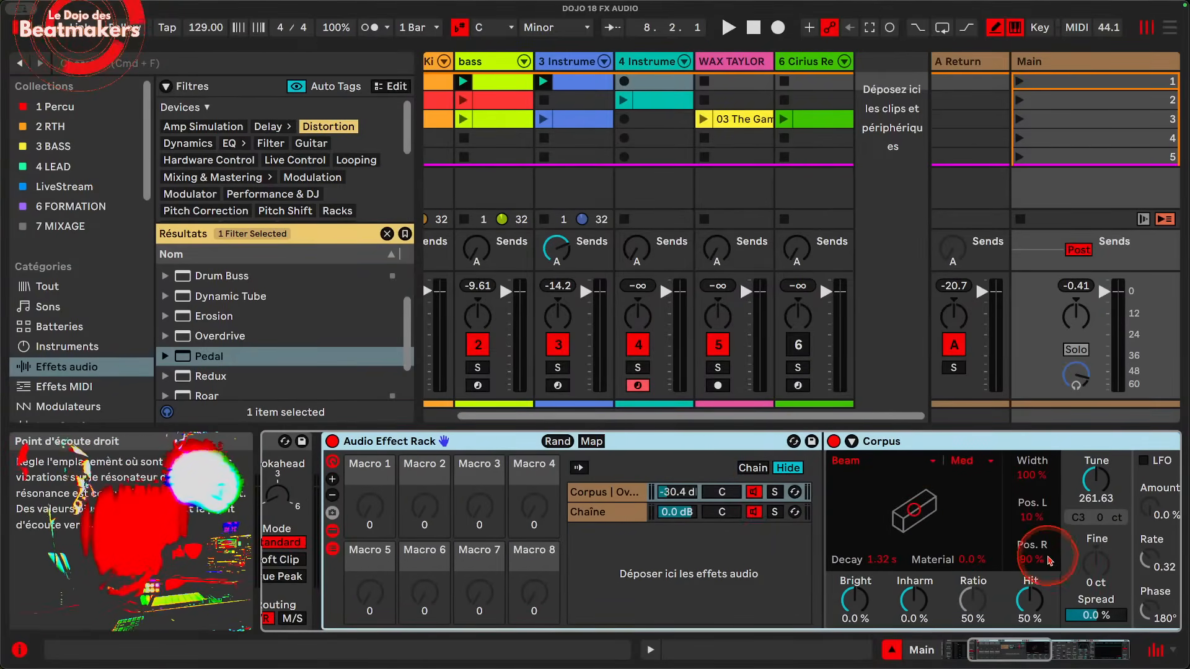
pyautogui.hscroll(3, 1146, 566)
pyautogui.hscroll(3, 1091, 617)
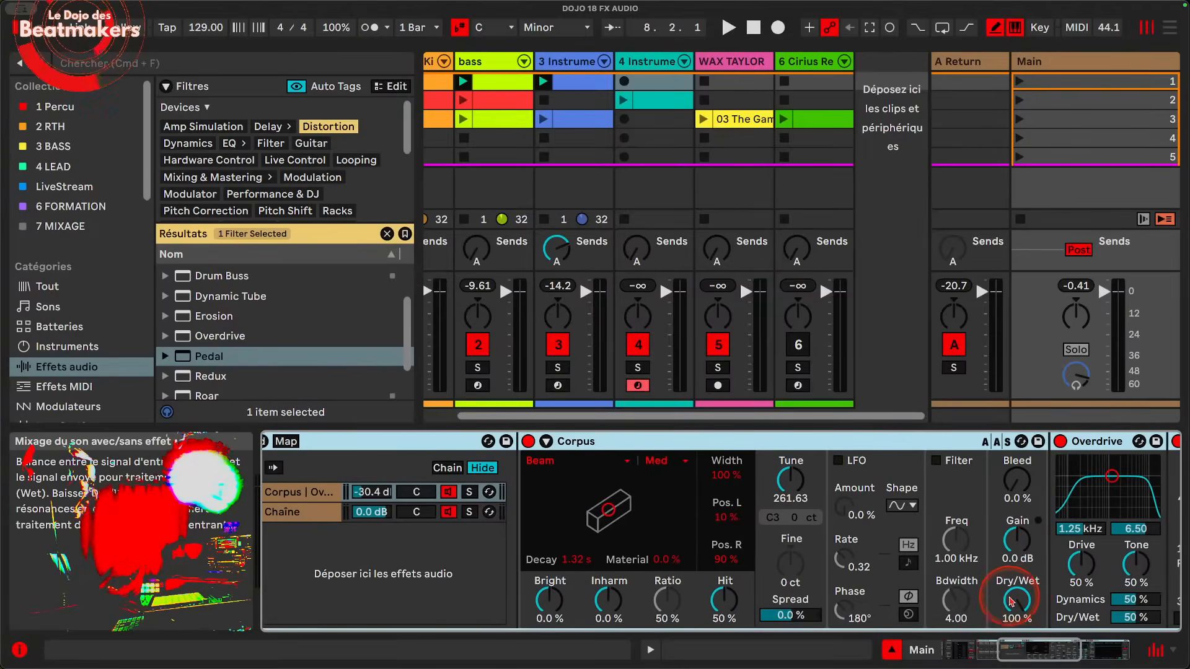
pyautogui.rightClick(1016, 610)
pyautogui.click(919, 305)
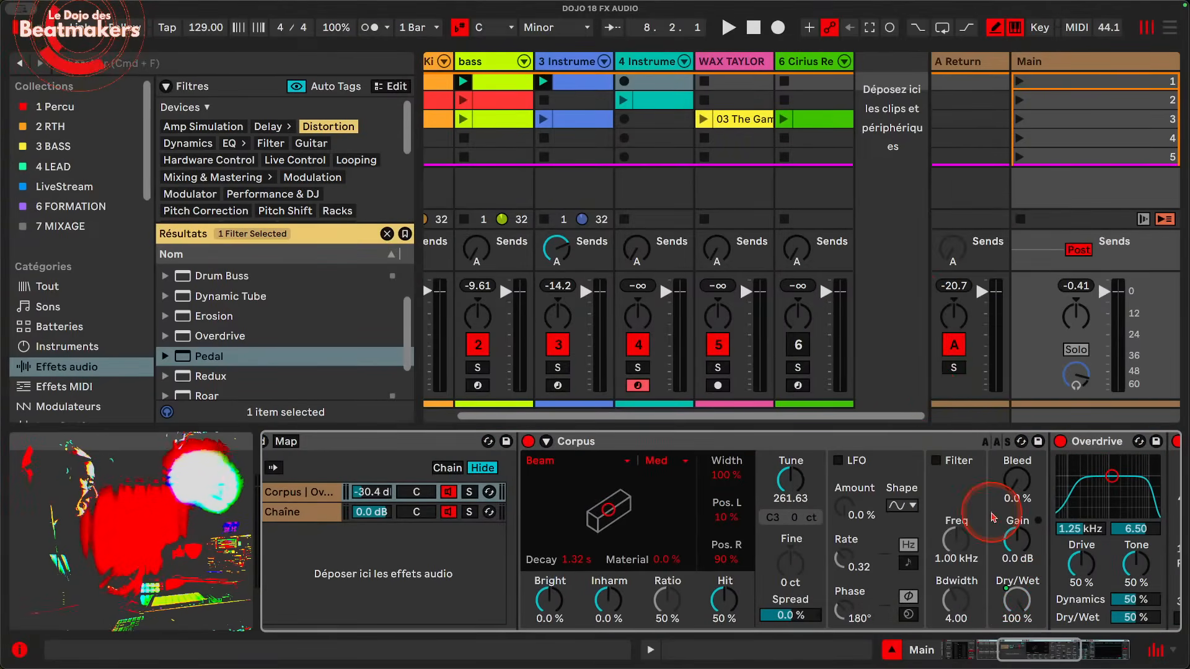
# Step: Map the Overdrive's Dry/Wet parameter to the same macro as the Corpus Dry/Wet
pyautogui.hscroll(8, 985, 511)
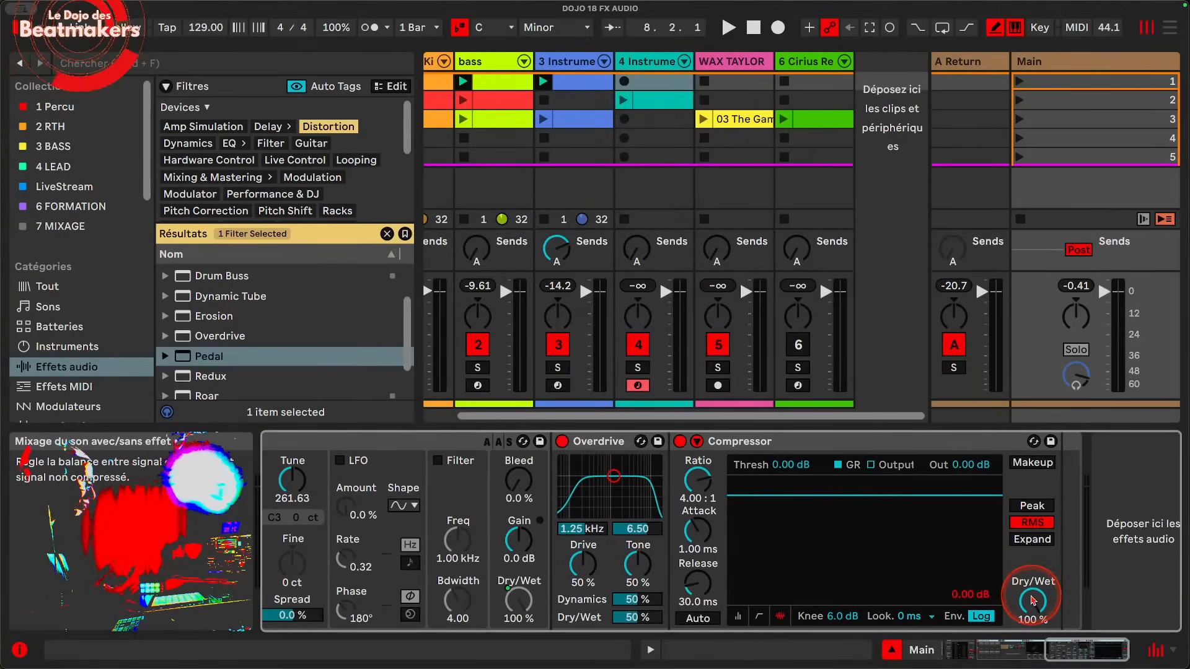
pyautogui.hscroll(-3, 837, 561)
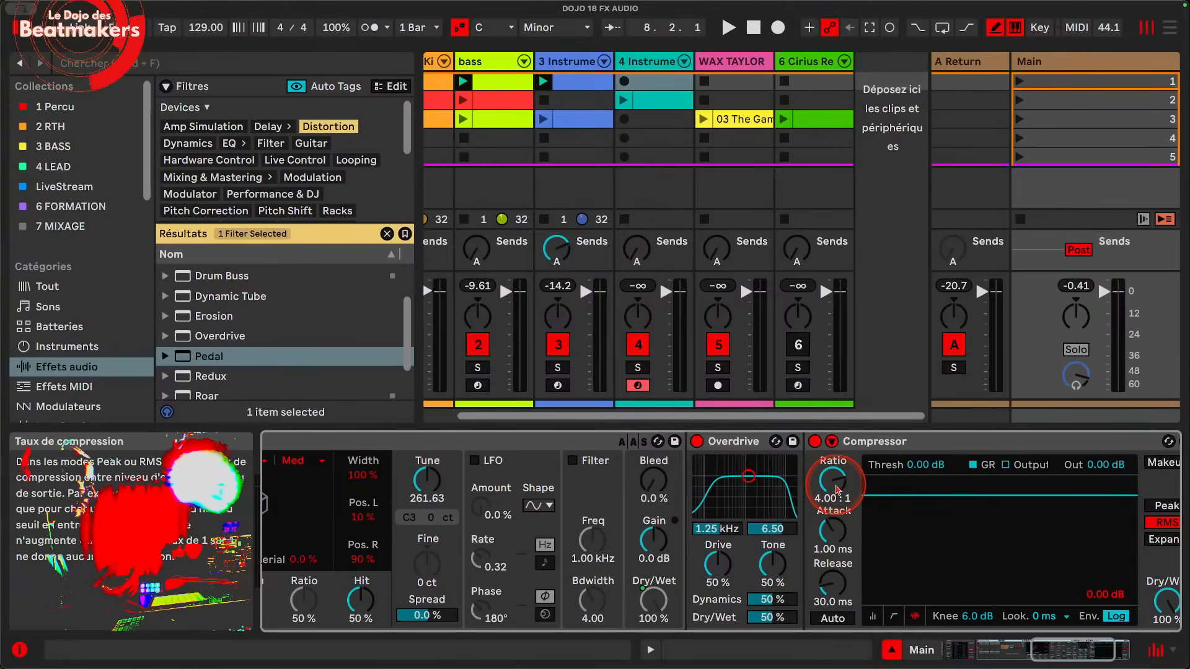
pyautogui.rightClick(764, 618)
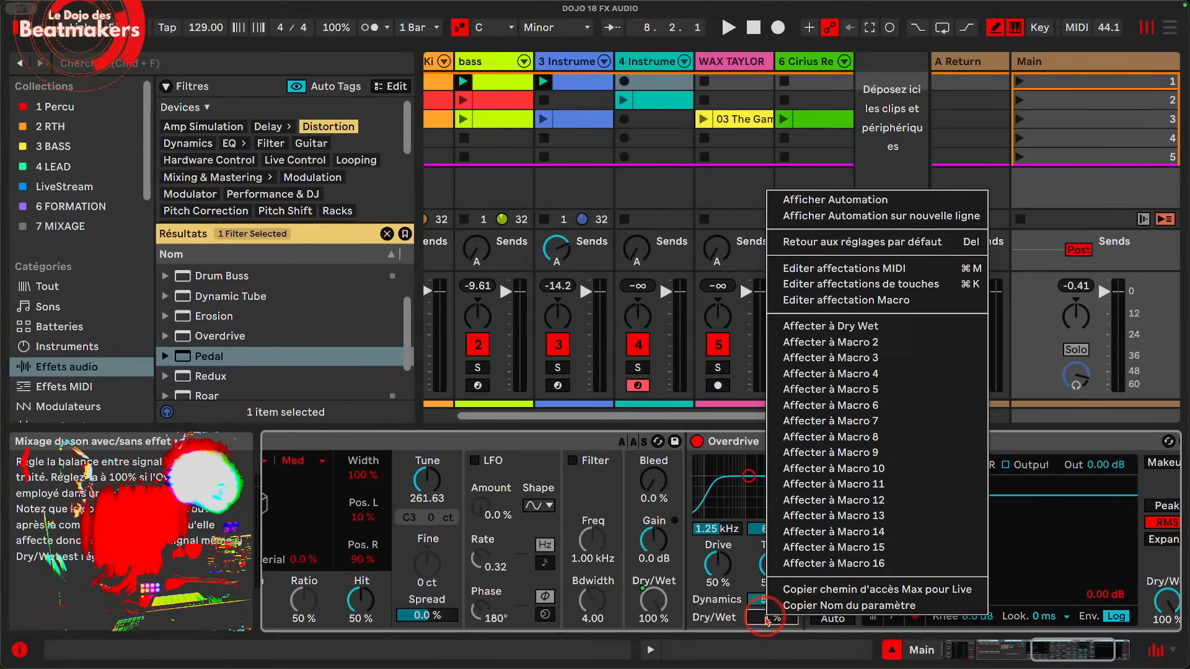
pyautogui.click(826, 325)
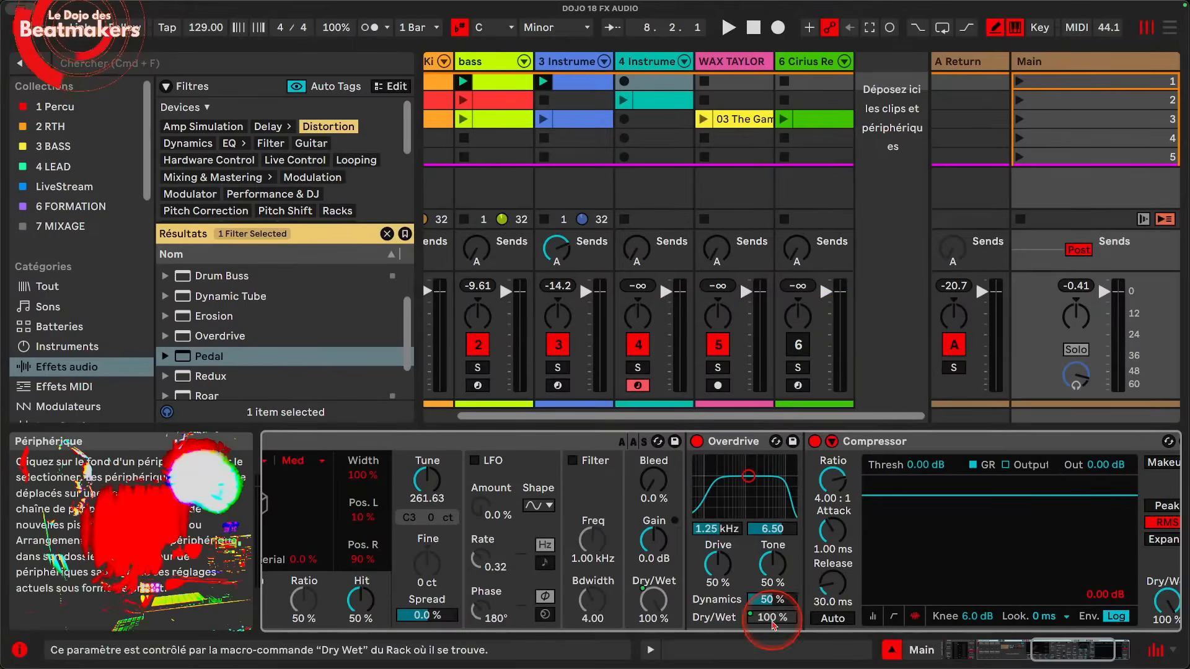
# Step: Try out the first macro of the rack and leave it at 127
pyautogui.hscroll(-12, 736, 541)
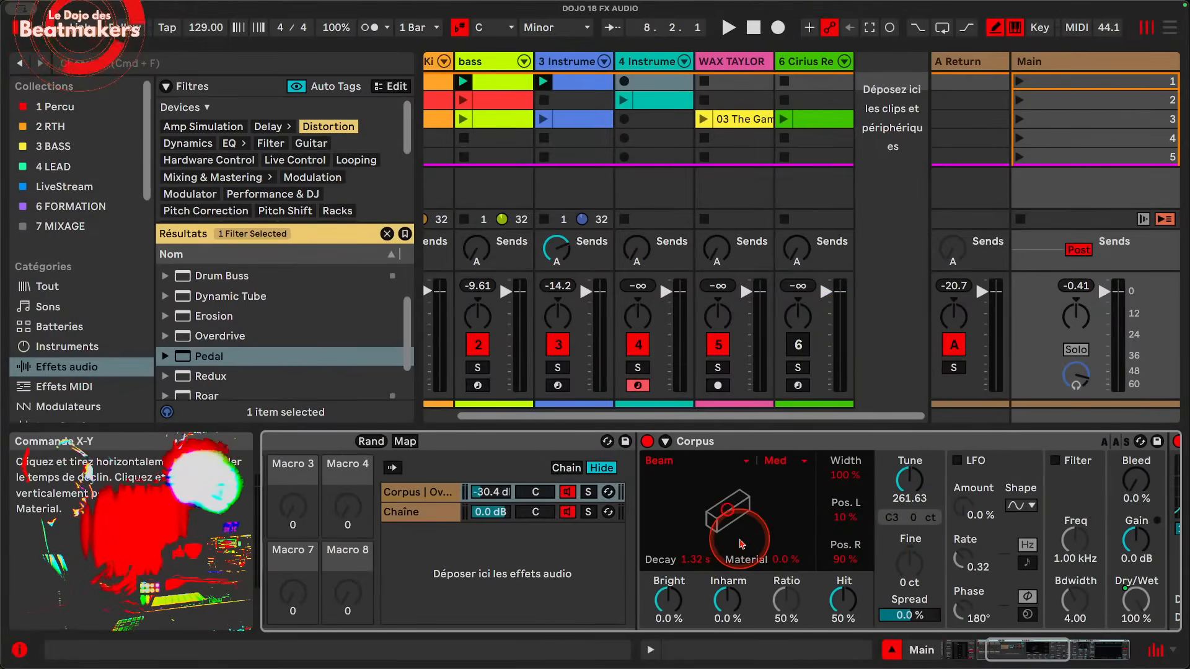
pyautogui.hscroll(-2, 741, 543)
pyautogui.moveTo(587, 501); pyautogui.dragTo(588, 582)
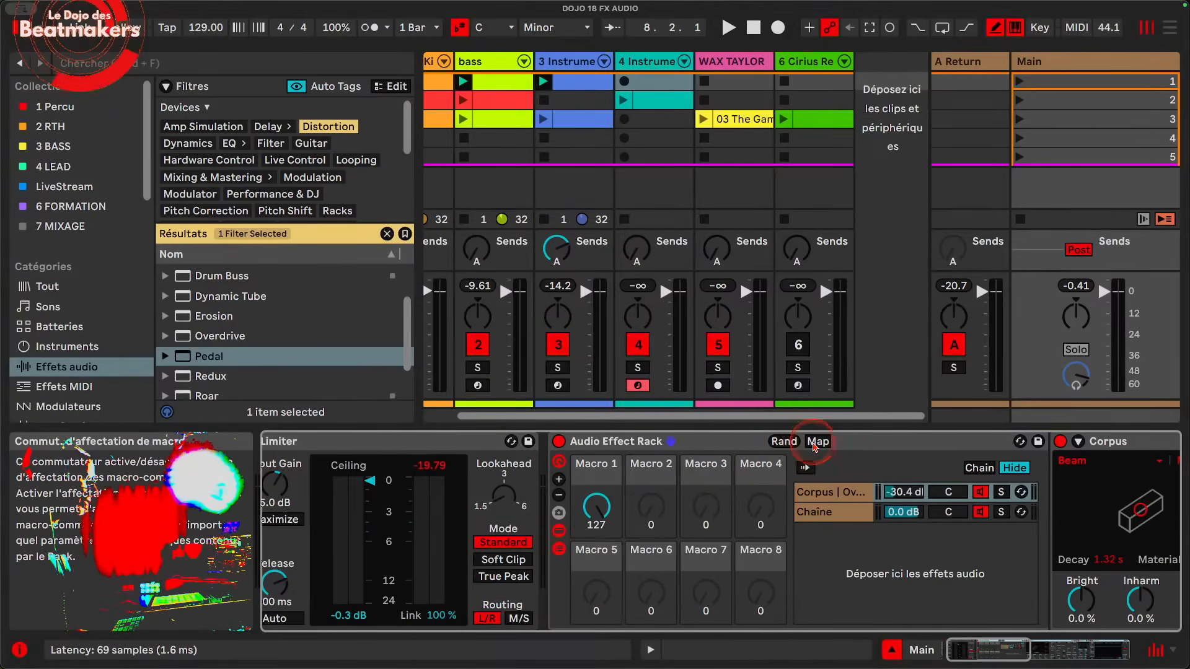
# Step: Enter macro mapping mode and colour Macro 1 red and Macro 2 orange
pyautogui.click(817, 443)
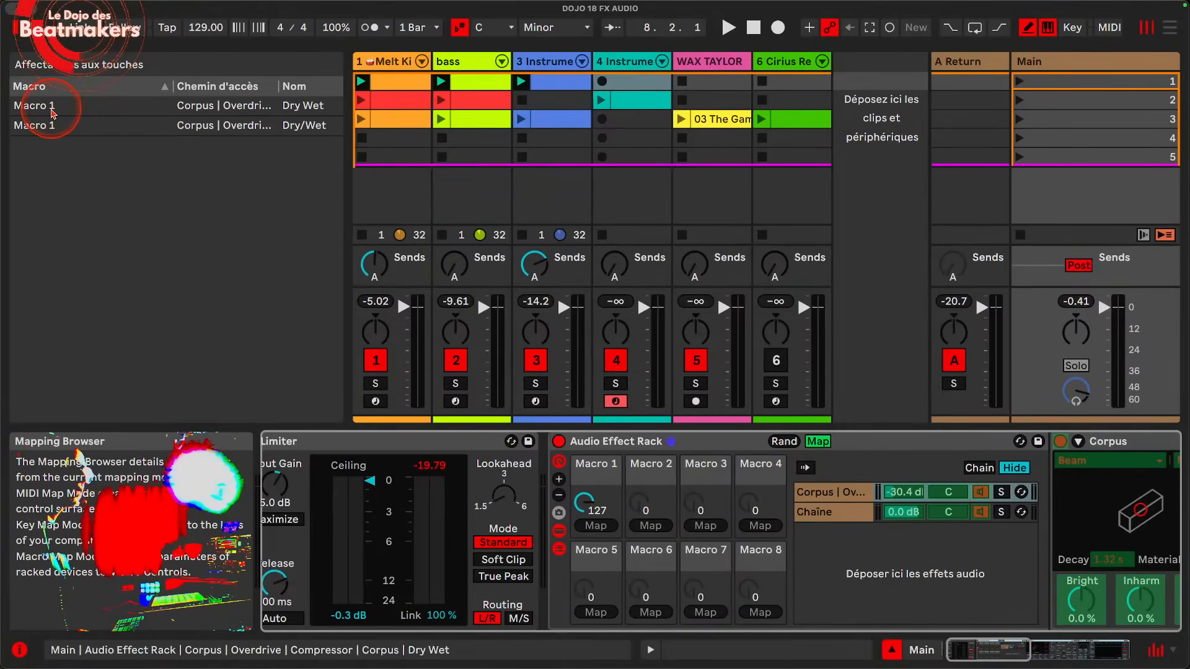
pyautogui.rightClick(596, 466)
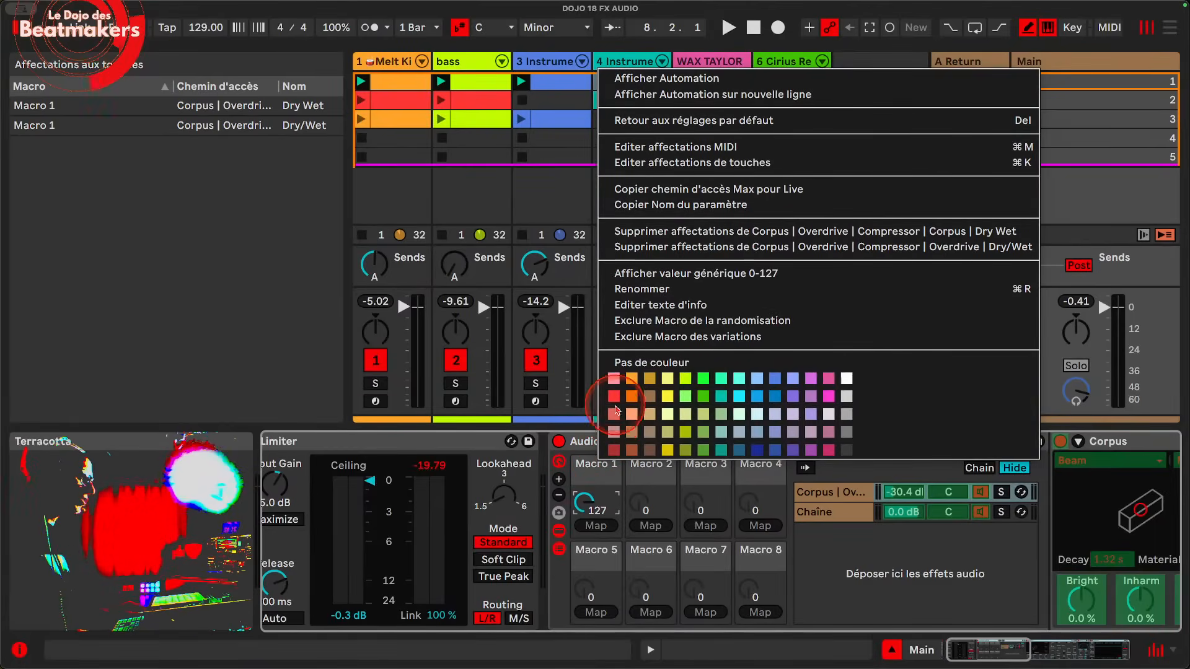
pyautogui.click(471, 366)
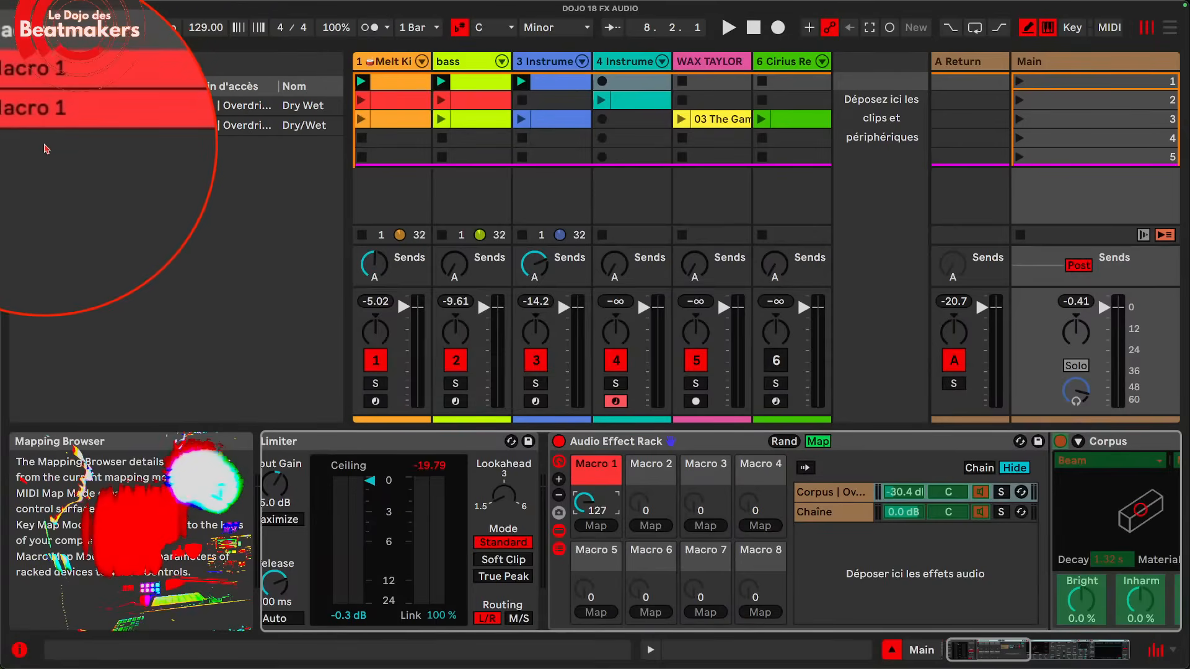
pyautogui.rightClick(652, 471)
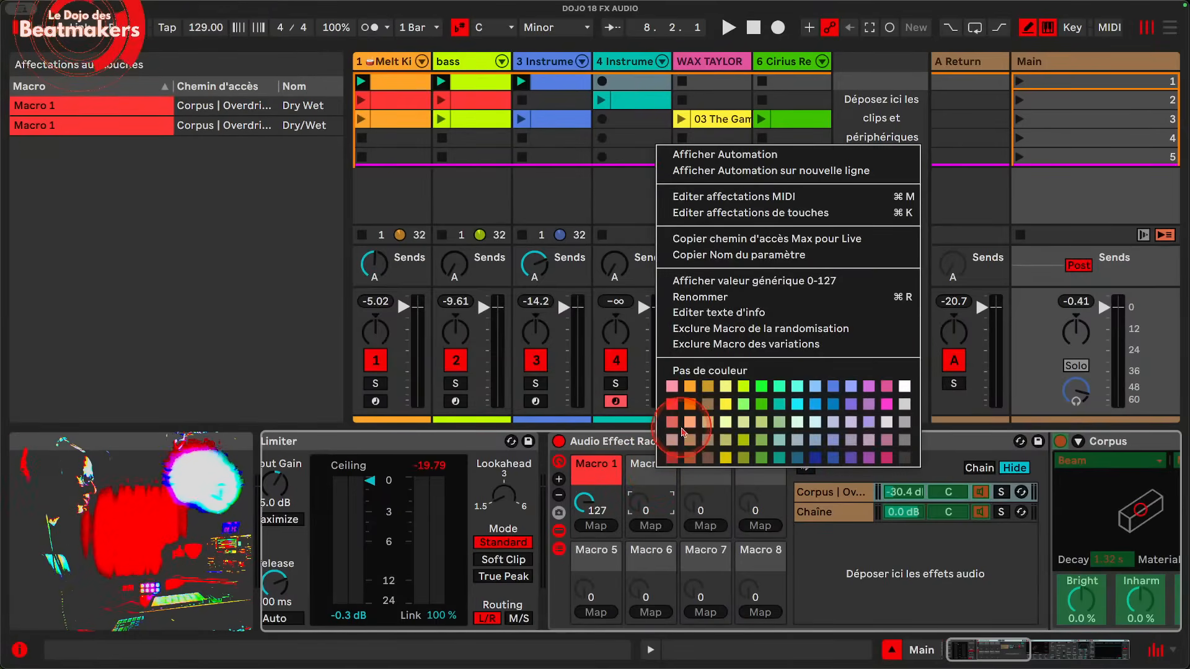
pyautogui.click(688, 397)
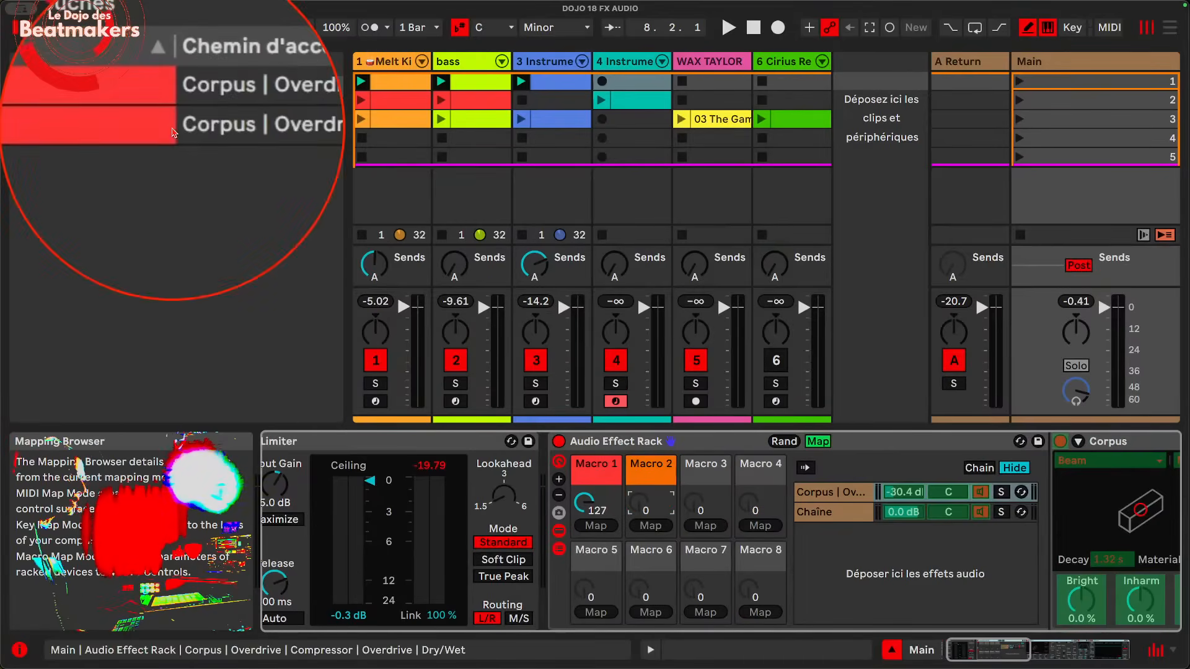
# Step: Widen the mapping browser to reveal the Min and Max values, and invert the range of the Overdrive's Dry/Wet mapping
pyautogui.rightClick(594, 499)
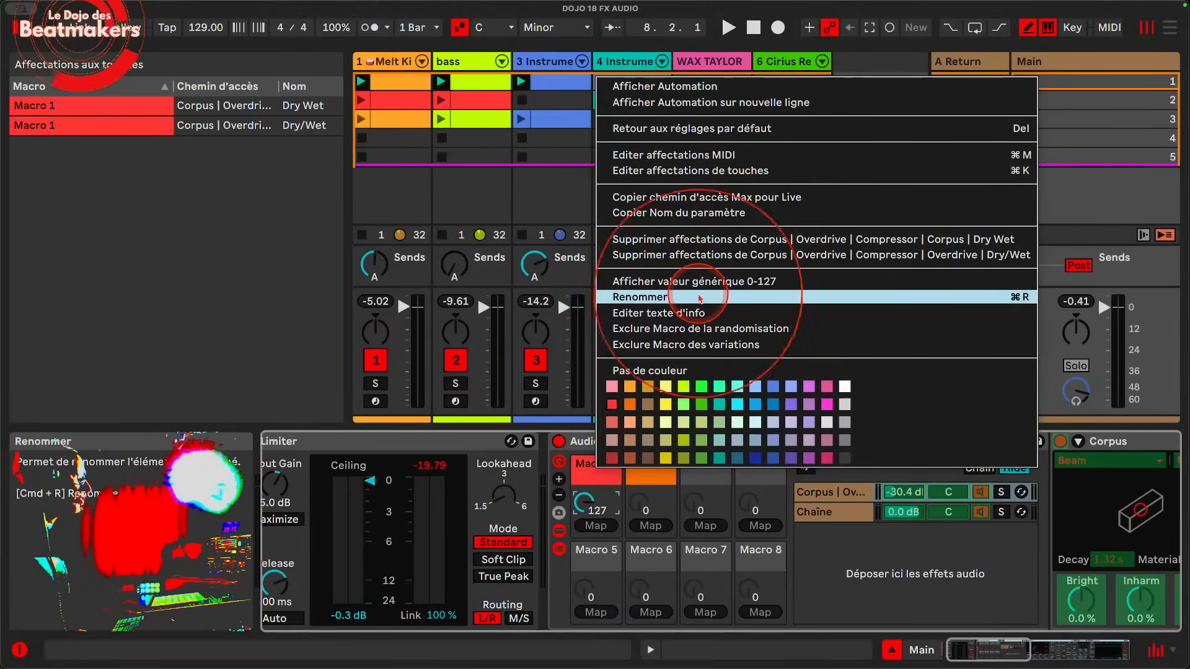
pyautogui.click(189, 135)
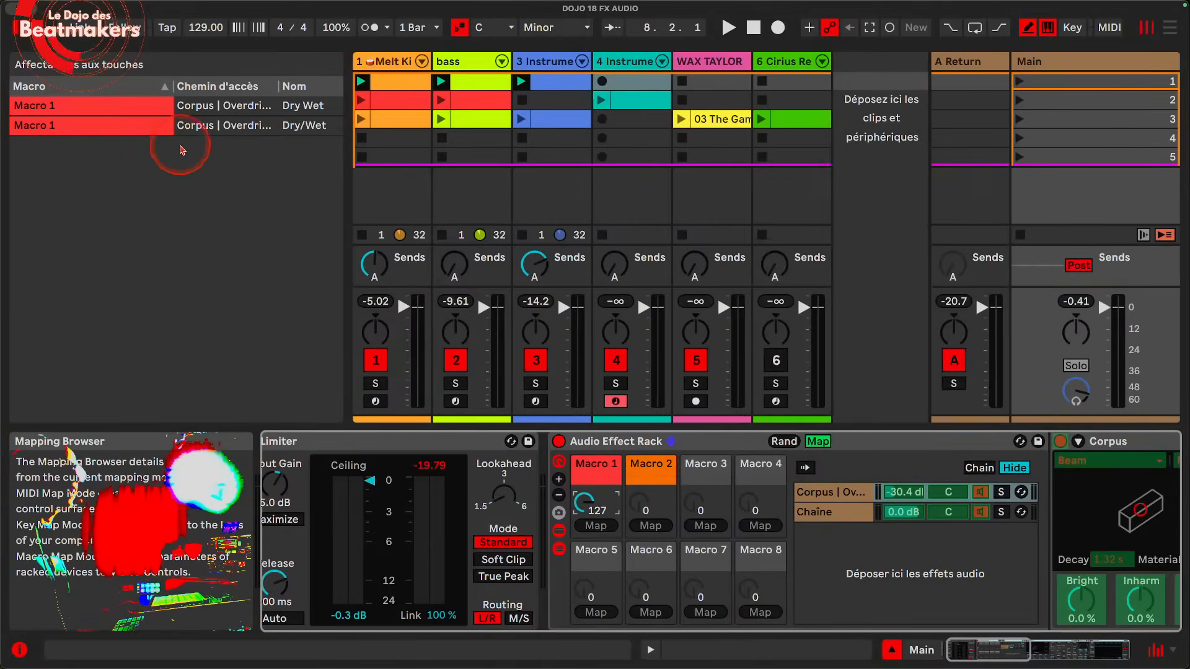
pyautogui.moveTo(345, 127); pyautogui.dragTo(507, 130)
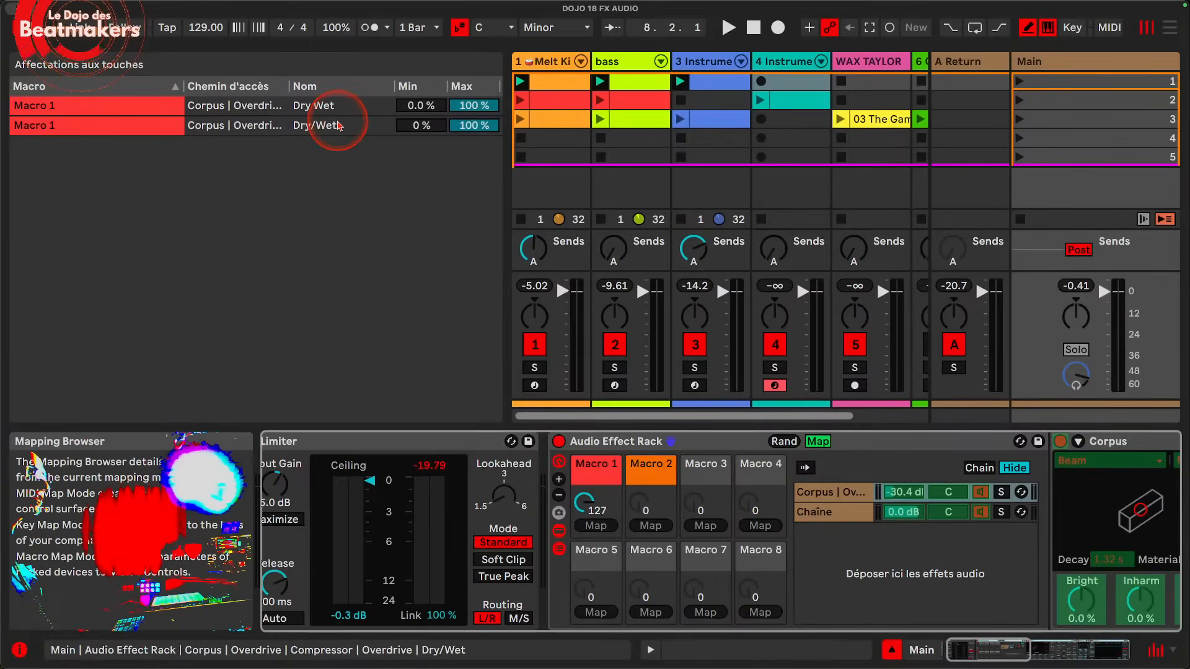
pyautogui.rightClick(338, 126)
pyautogui.click(353, 132)
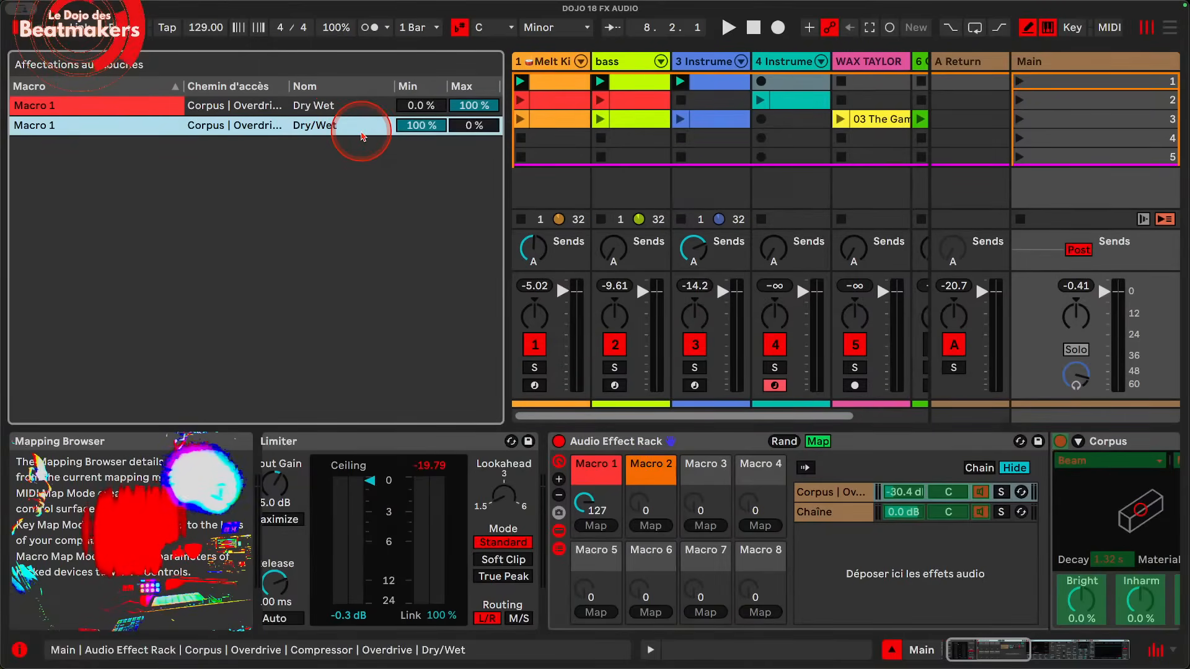
# Step: Set Macro 1 to 80 and limit the Corpus Dry Wet mapping to a minimum of 32 % and a maximum of 83 %
pyautogui.moveTo(583, 502); pyautogui.dragTo(584, 505)
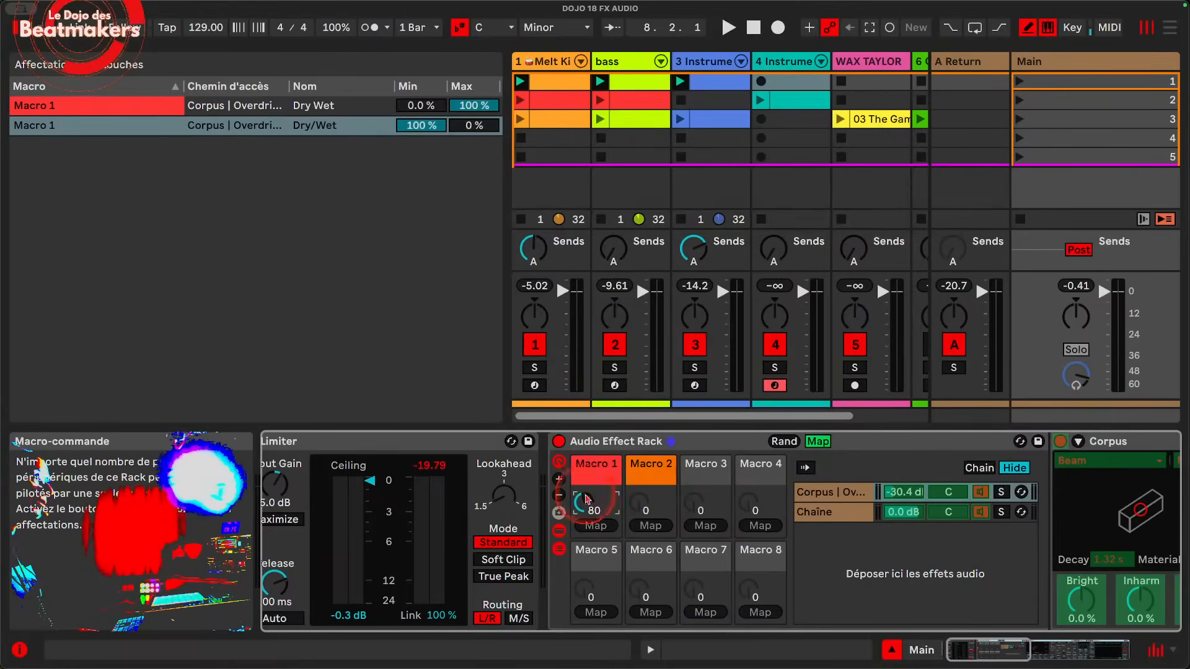
pyautogui.moveTo(423, 108); pyautogui.dragTo(459, 118)
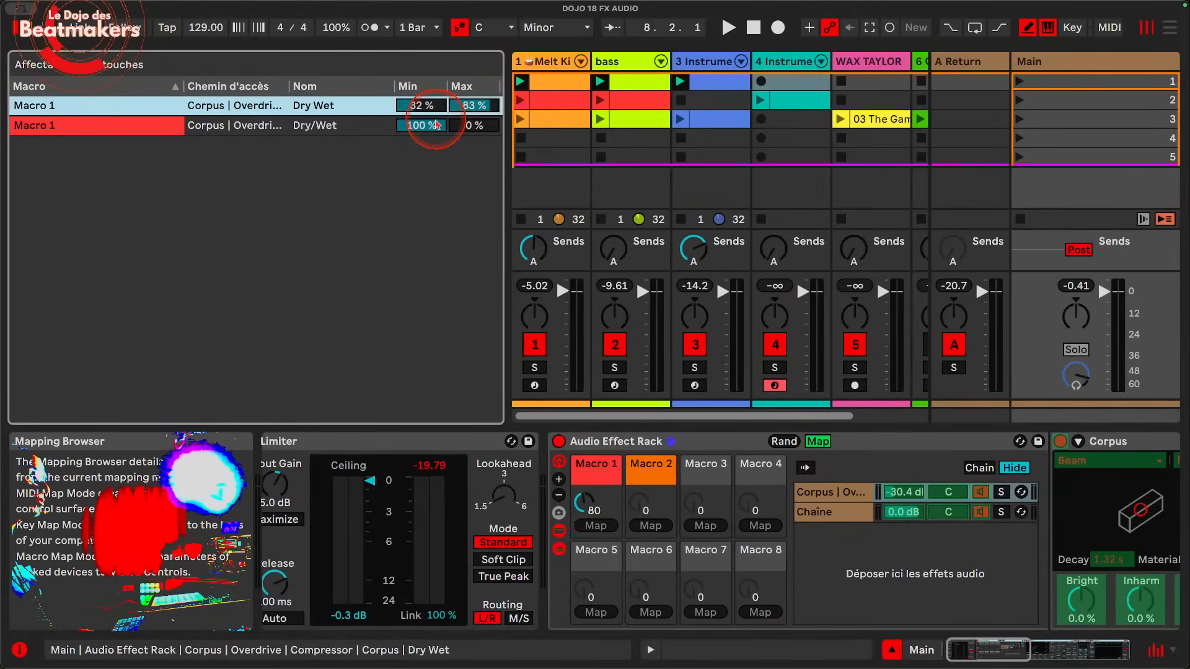
# Step: Set the Overdrive Dry/Wet mapping's minimum to 74 %, audition Macro 1 during playback, leave it at 127, and exit macro mapping mode
pyautogui.click(431, 128)
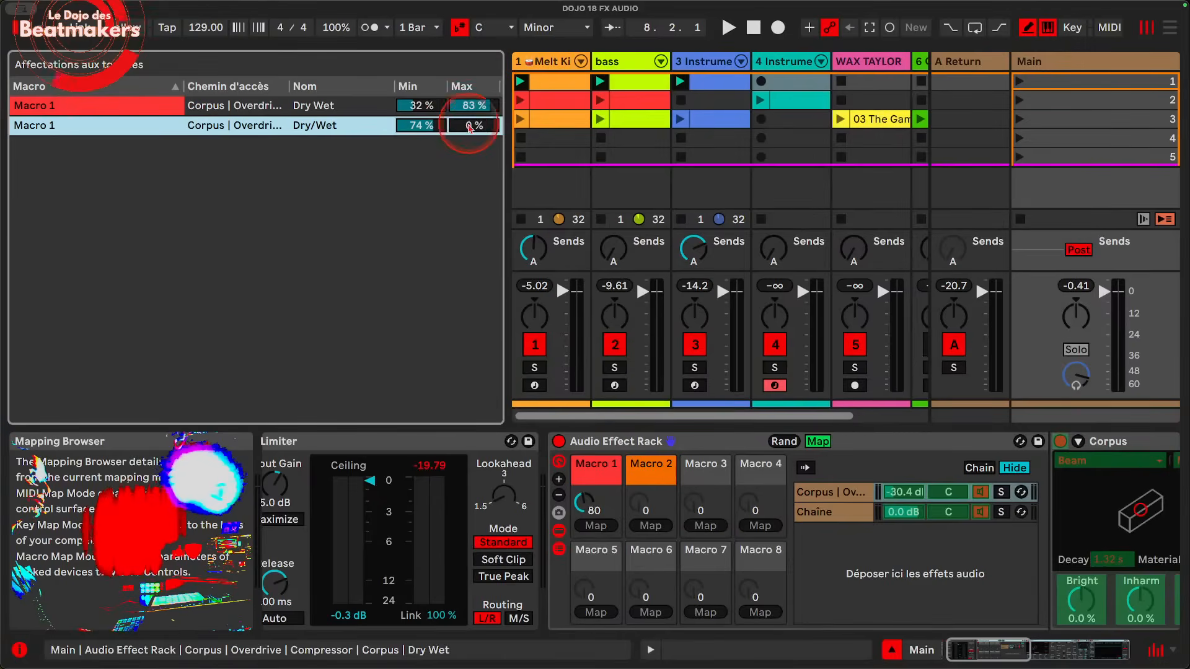
pyautogui.moveTo(585, 511); pyautogui.dragTo(585, 549)
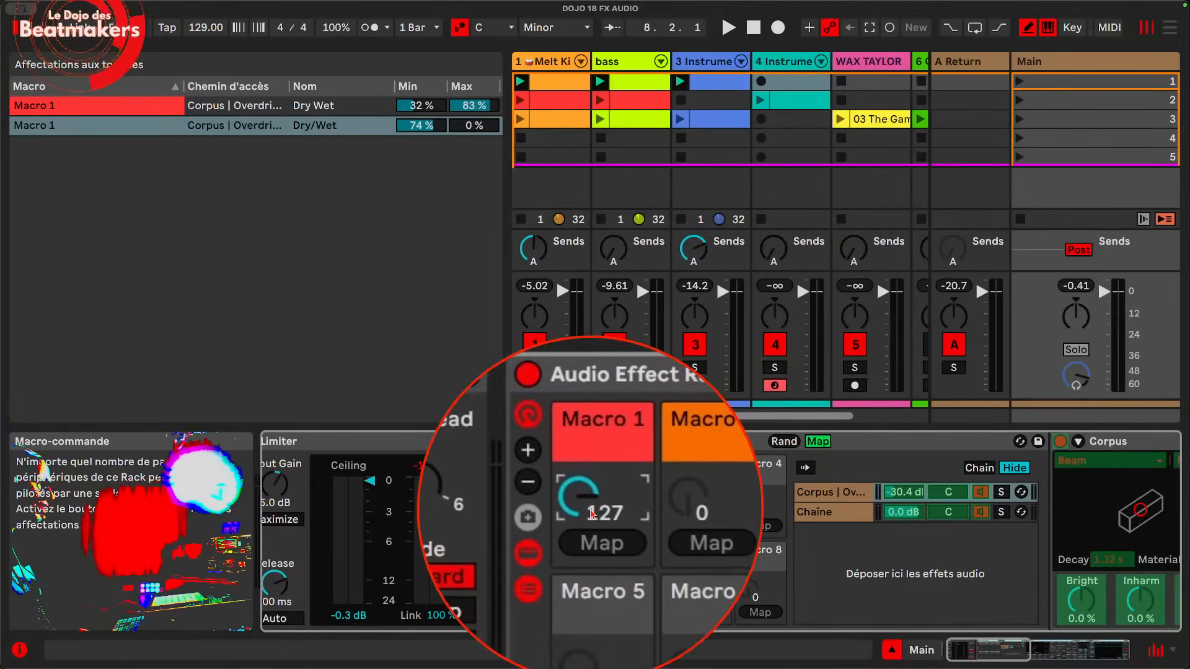
pyautogui.moveTo(594, 498); pyautogui.dragTo(594, 471)
pyautogui.press('space')
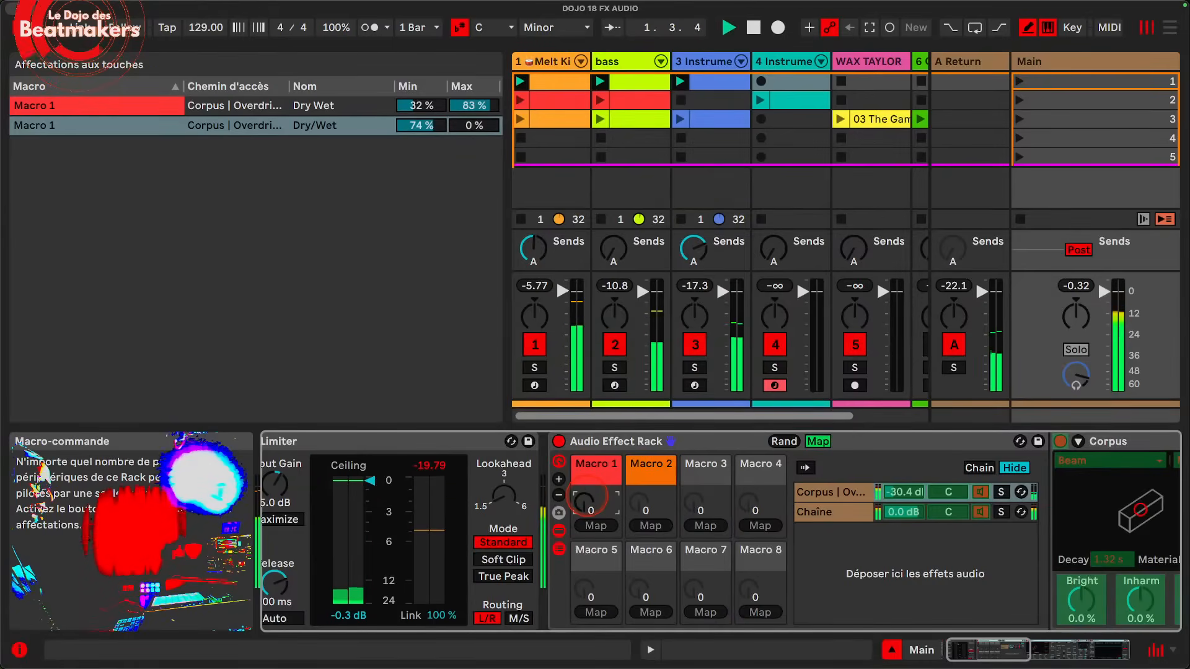
pyautogui.press('space')
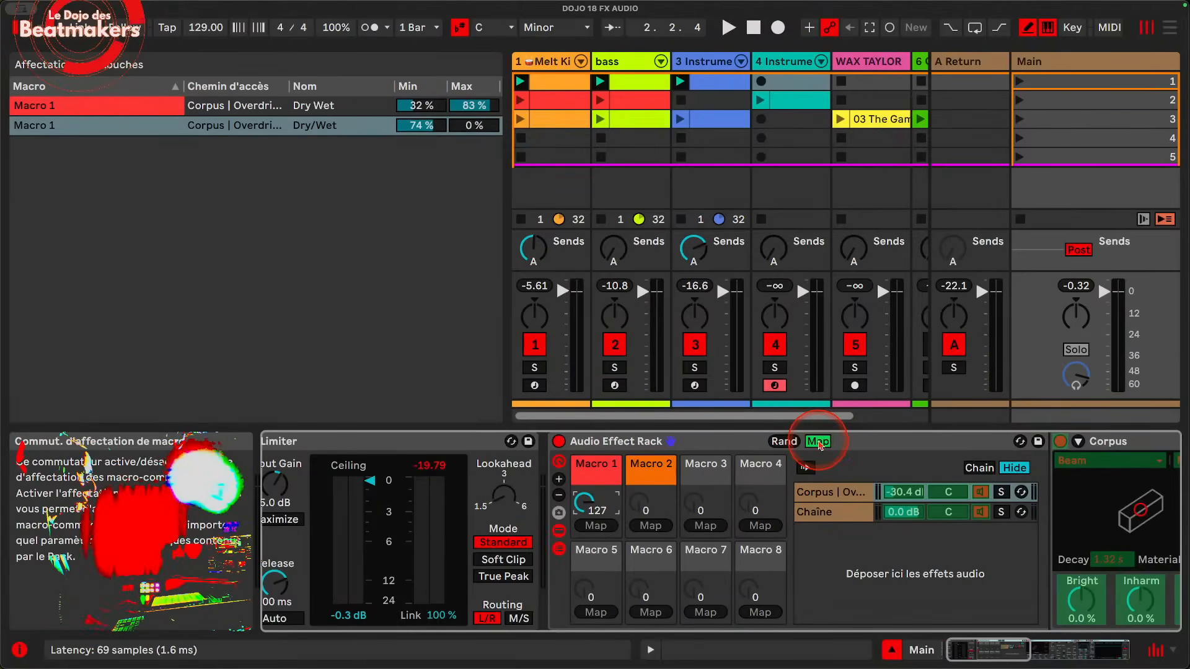
pyautogui.click(817, 441)
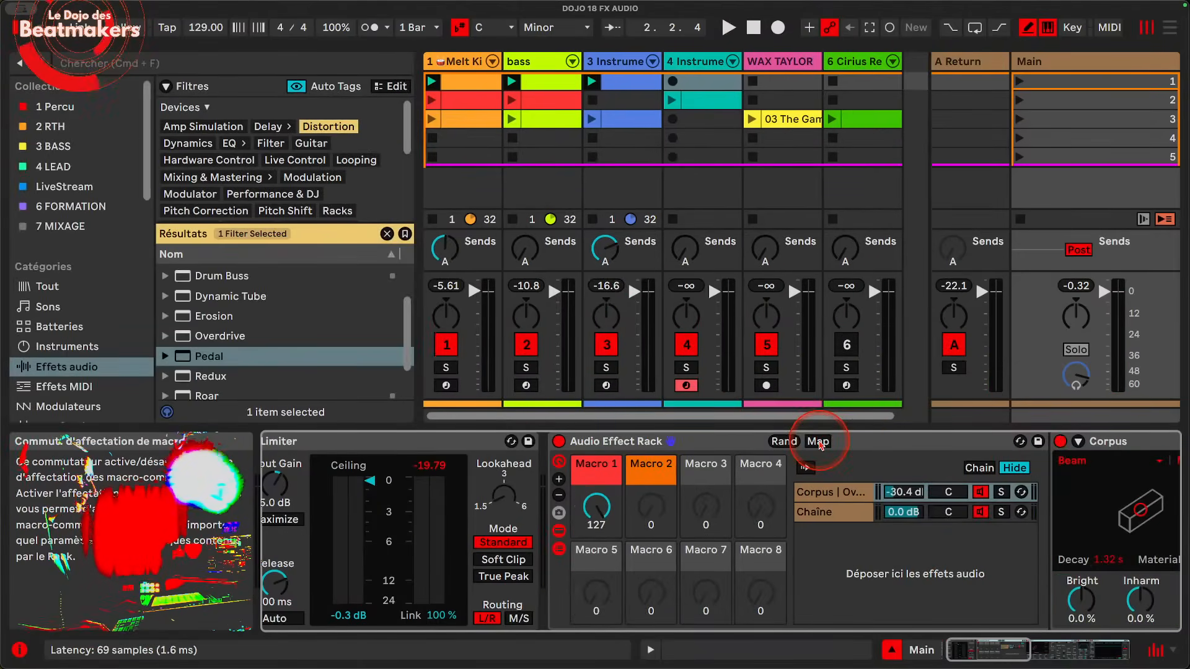
# Step: Delete the Audio Effect Rack that follows the Limiter on the Main track
pyautogui.hscroll(10, 712, 434)
pyautogui.hscroll(-10, 708, 450)
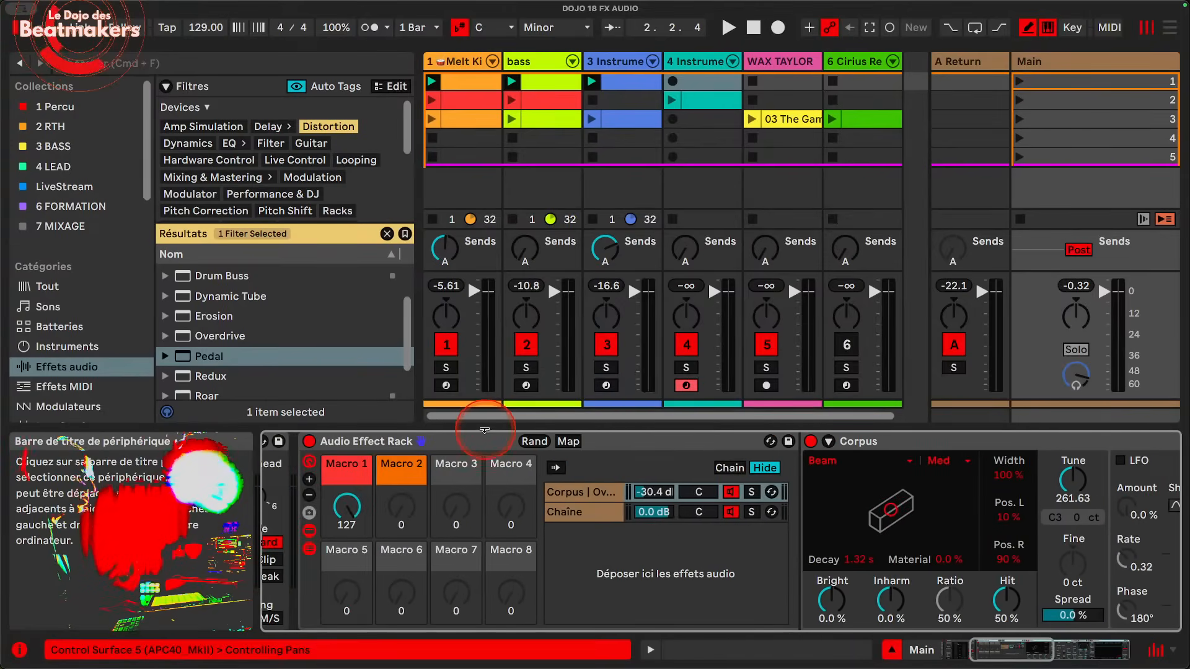
pyautogui.press('Delete')
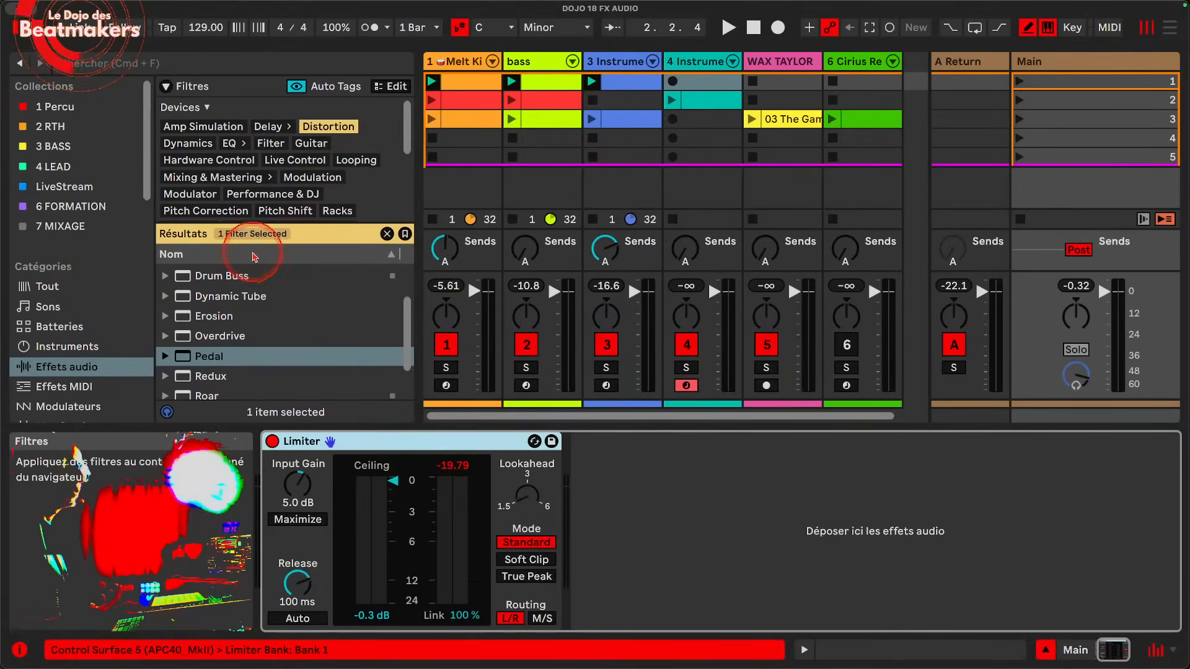
# Step: Load the Synth Fattener.adg distortion rack onto the third instrument track and solo that track
pyautogui.scroll(3, 220, 285)
pyautogui.click(165, 293)
pyautogui.scroll(-10, 225, 331)
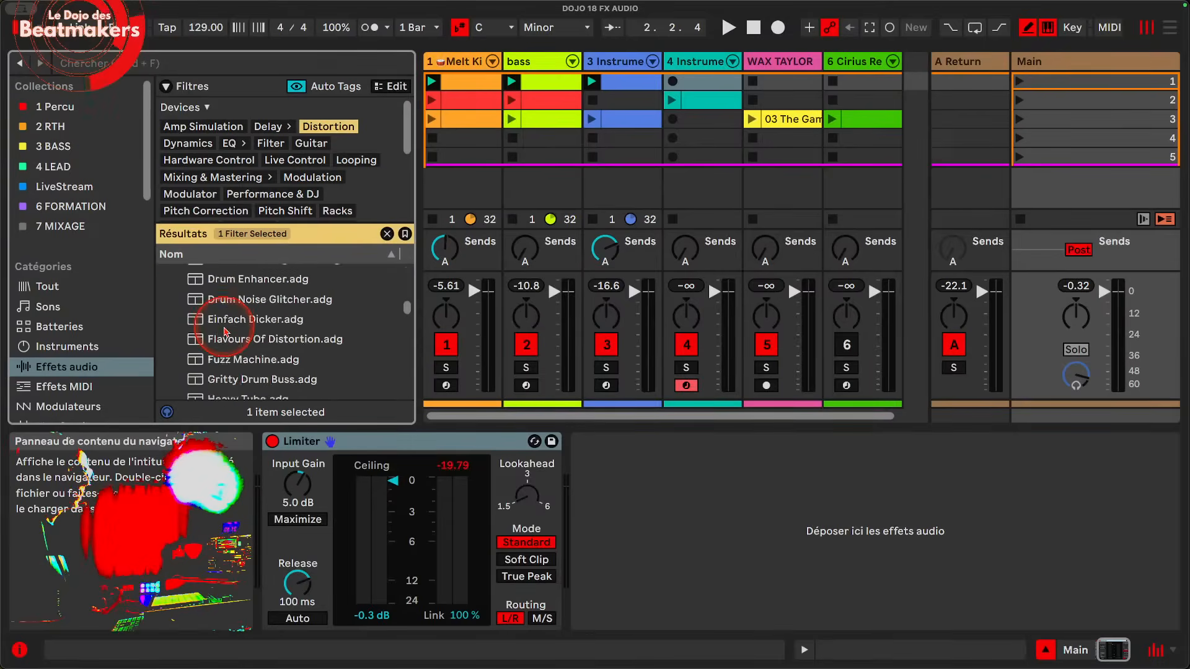
pyautogui.click(225, 331)
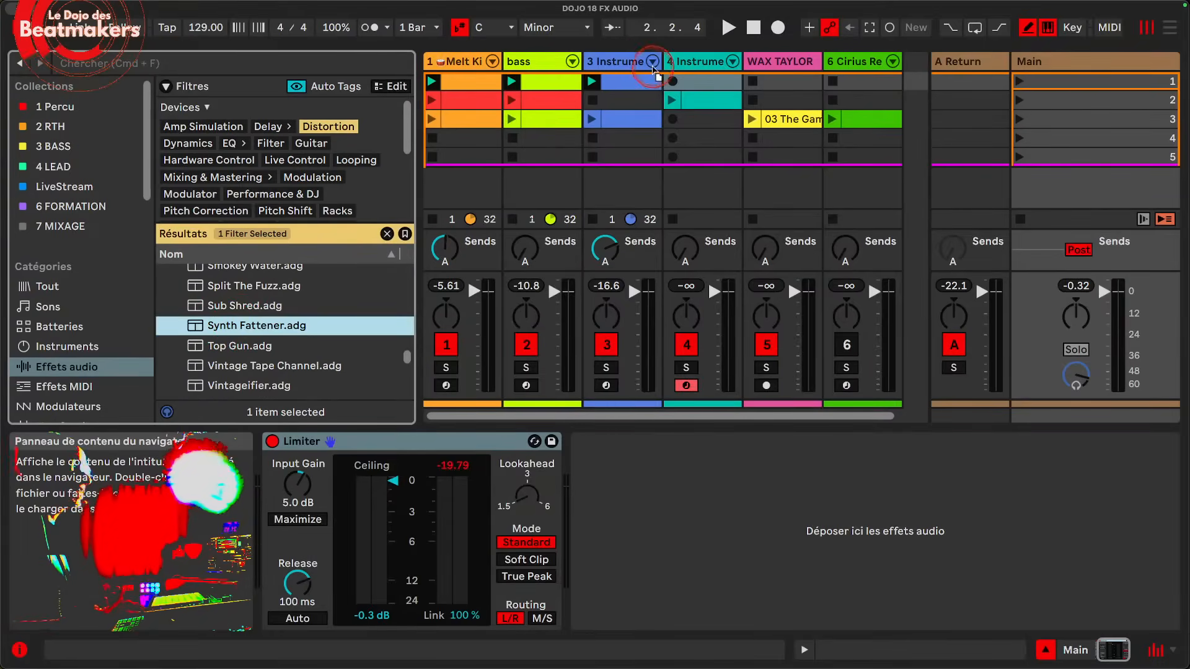
pyautogui.click(627, 63)
pyautogui.click(606, 367)
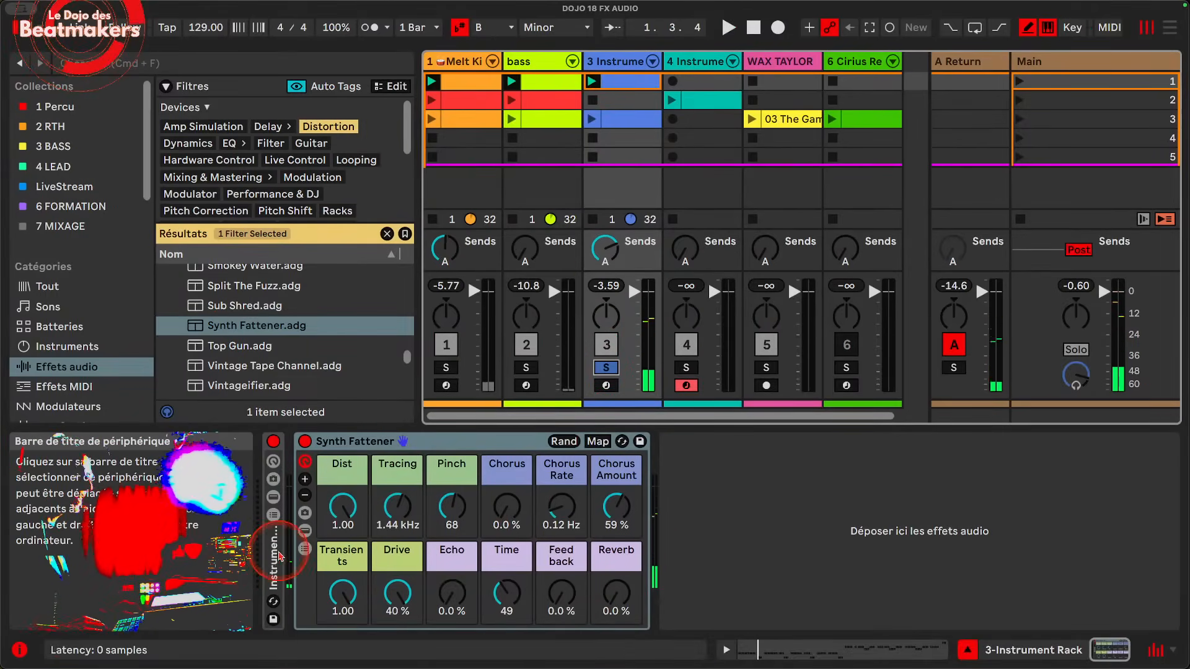
# Step: Audition the Synth Fattener with Dist at 0.08, Tracing at 6.80 kHz, Reverb at 100 % and Feedback at 110 %
pyautogui.moveTo(342, 504)
pyautogui.mouseDown()
pyautogui.moveTo(343, 514)
pyautogui.moveTo(343, 492)
pyautogui.mouseUp()
pyautogui.moveTo(390, 508)
pyautogui.mouseDown()
pyautogui.moveTo(390, 552)
pyautogui.moveTo(391, 489)
pyautogui.mouseUp()
pyautogui.moveTo(624, 594); pyautogui.dragTo(625, 558)
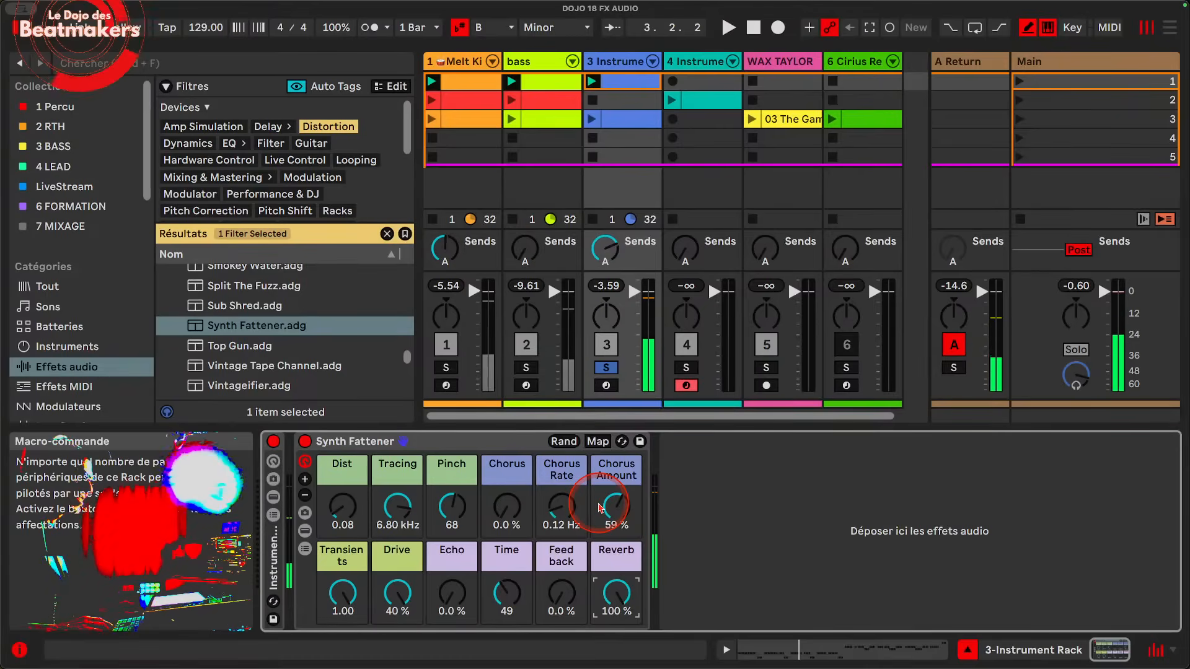
pyautogui.press('space')
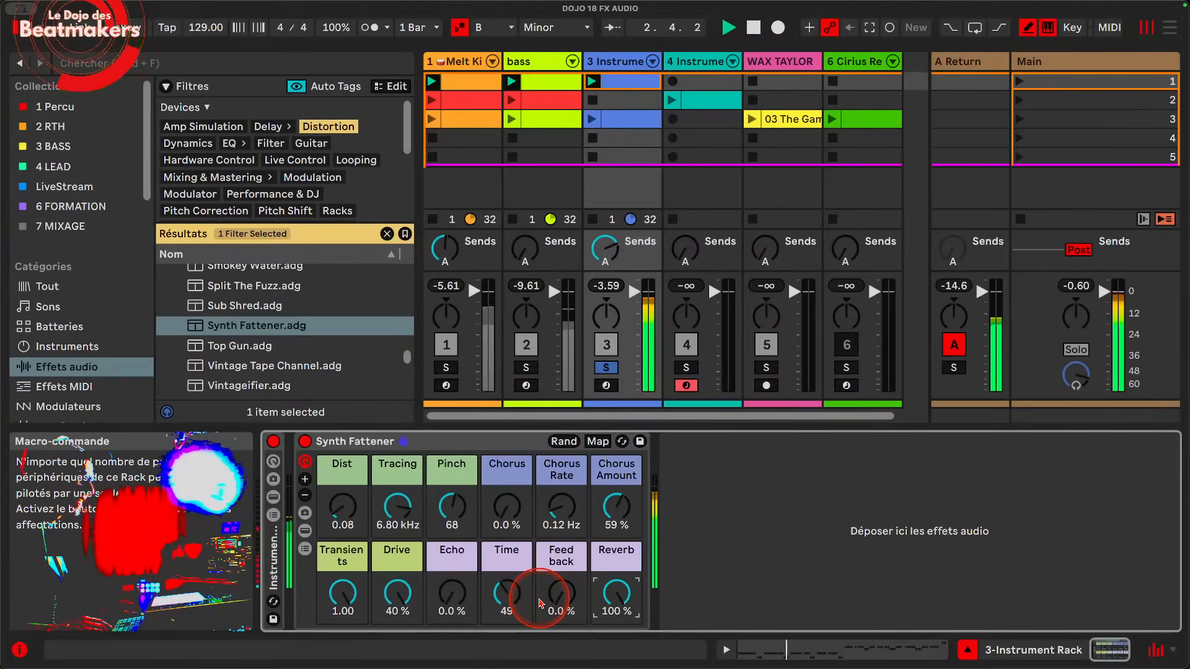
pyautogui.click(560, 594)
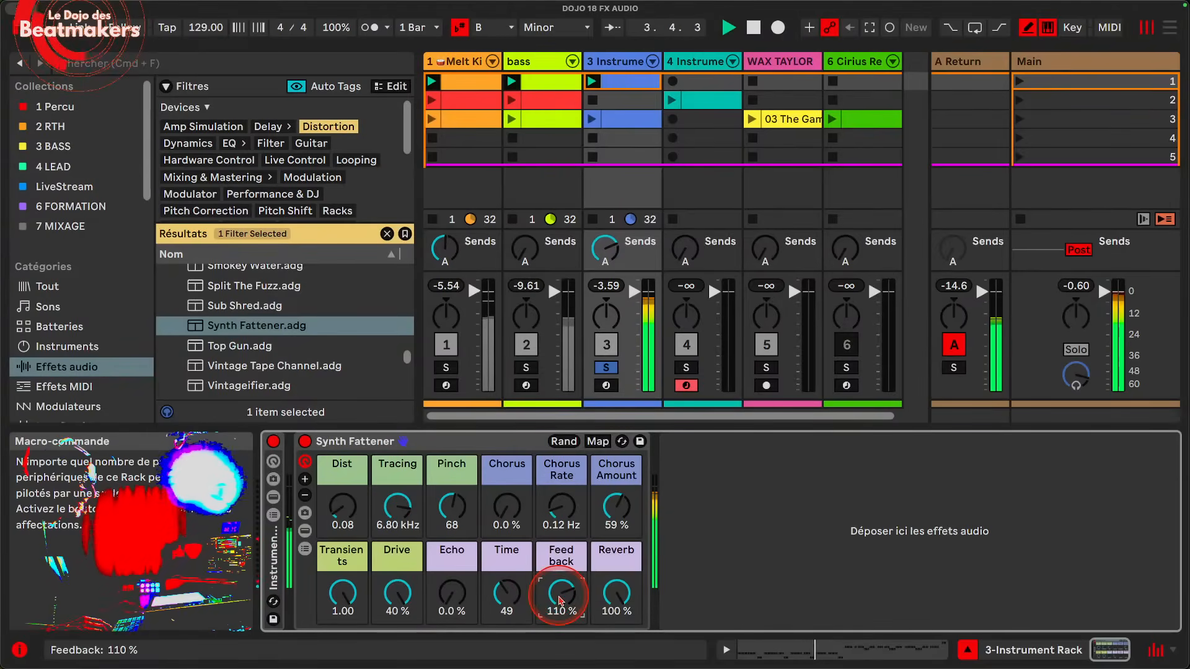
pyautogui.press('space')
# Step: Replace the Synth Fattener rack with Vintage Tape Channel.adg and start playback
pyautogui.click(502, 448)
pyautogui.press('Delete')
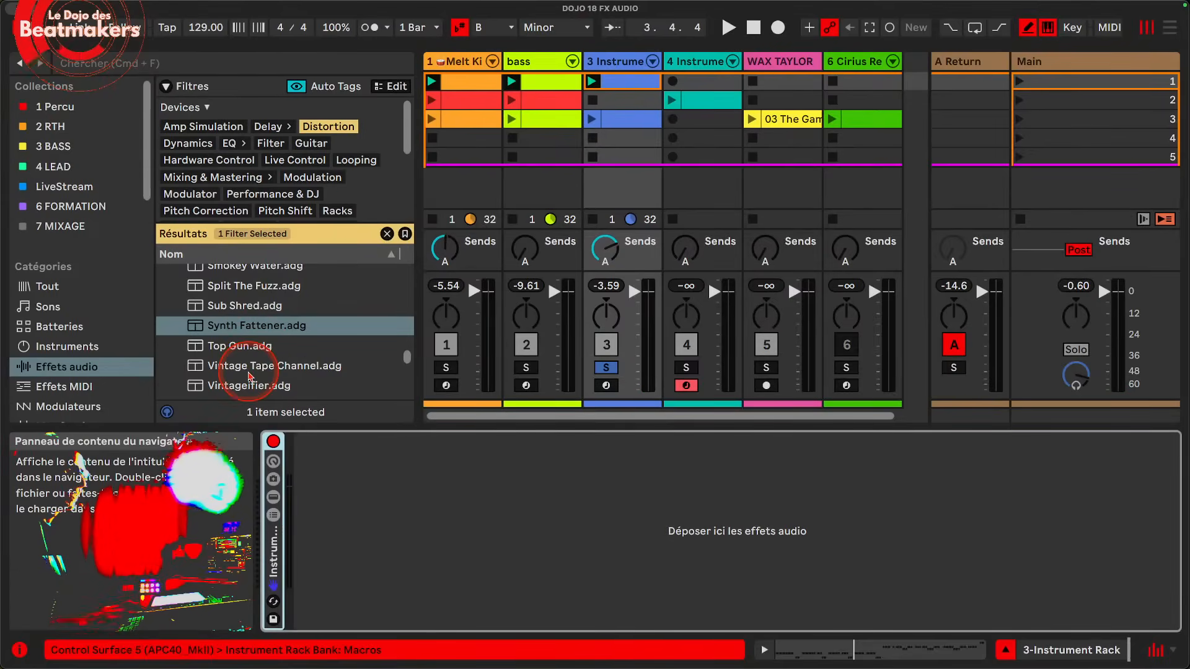
pyautogui.doubleClick(250, 366)
pyautogui.press('space')
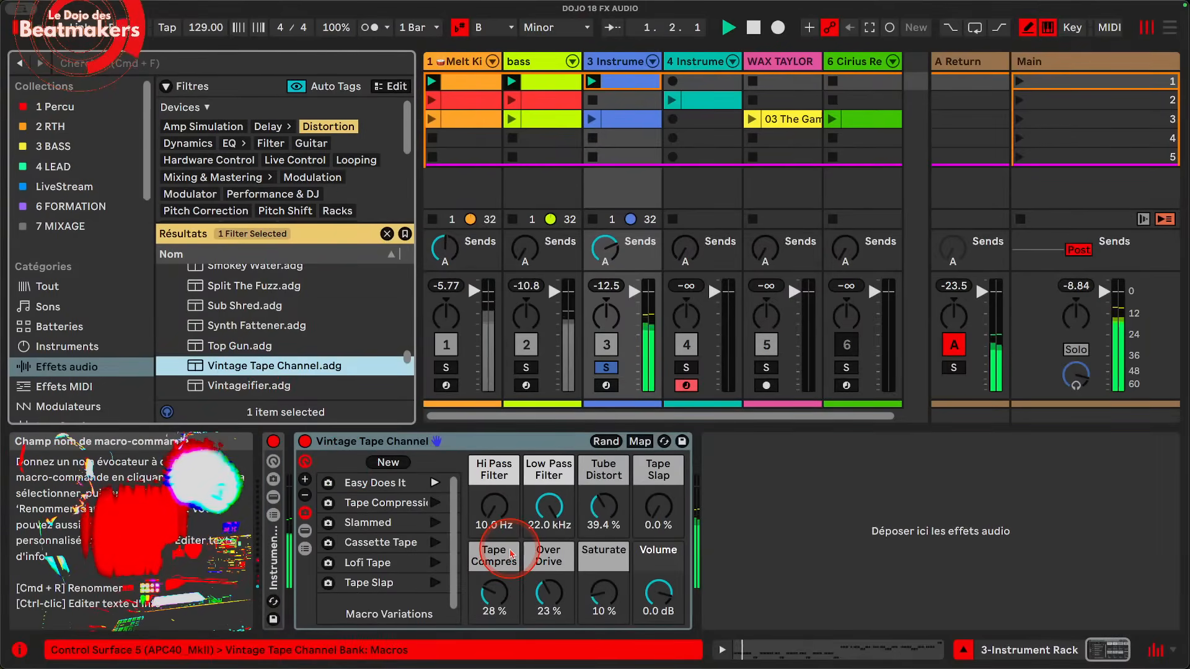
# Step: Raise the Hi Pass Filter macro to 82.1 Hz, and recall the Slammed, Cassette Tape, Lofi Tape and Tape Slap variations in turn
pyautogui.moveTo(494, 509); pyautogui.dragTo(494, 499)
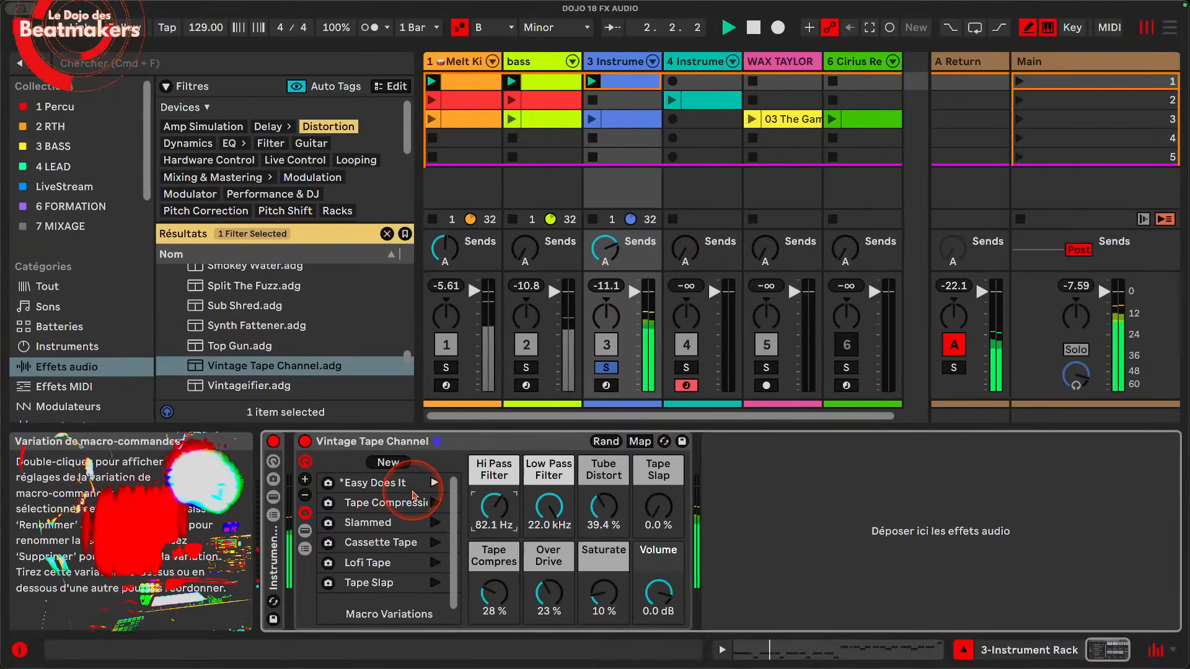
pyautogui.click(436, 523)
pyautogui.click(437, 524)
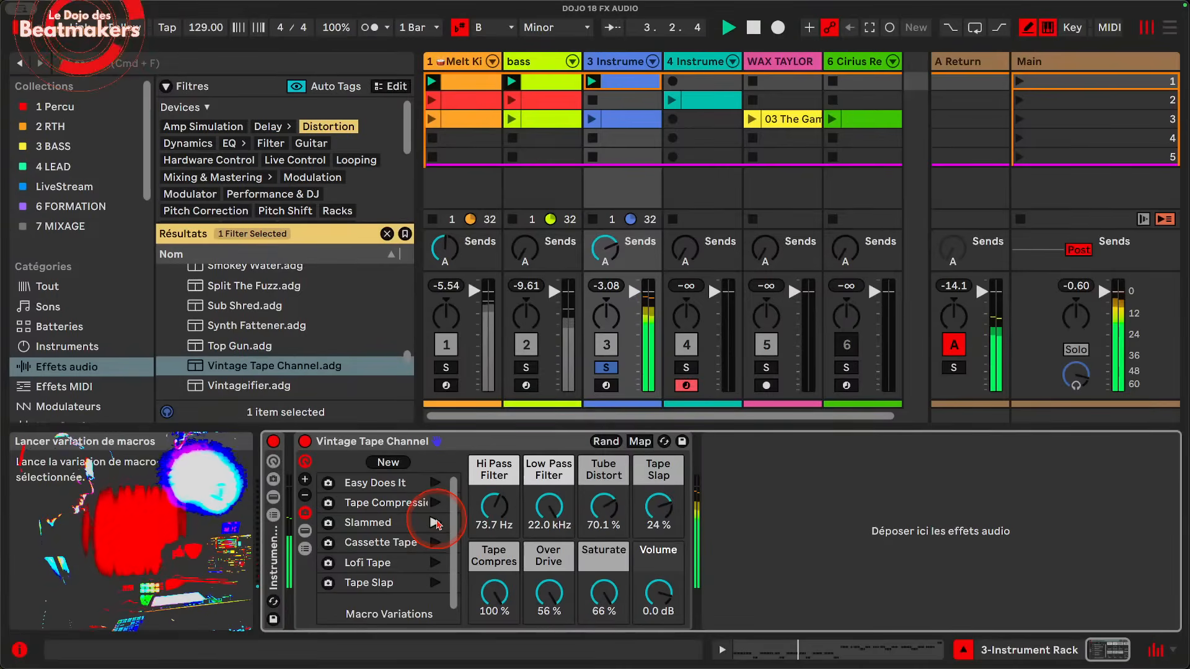
pyautogui.click(435, 543)
pyautogui.click(435, 563)
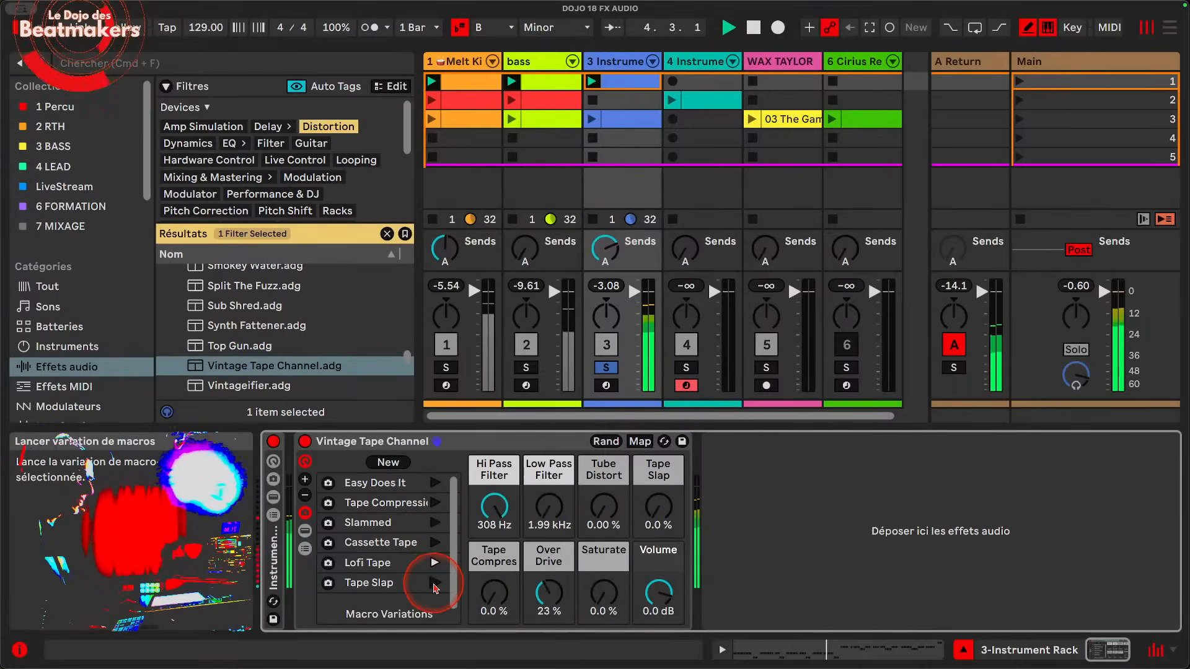
pyautogui.click(435, 583)
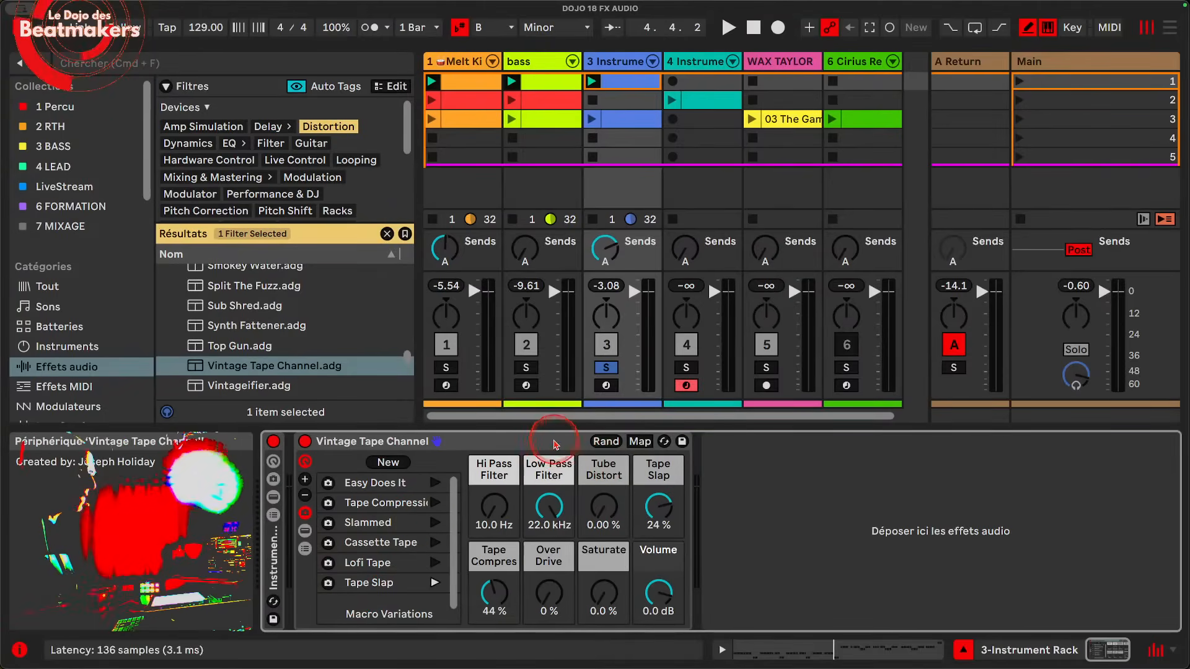
# Step: Delete the Vintage Tape Channel rack from the track and clear the Distortion filter in the browser
pyautogui.click(555, 444)
pyautogui.press('Delete')
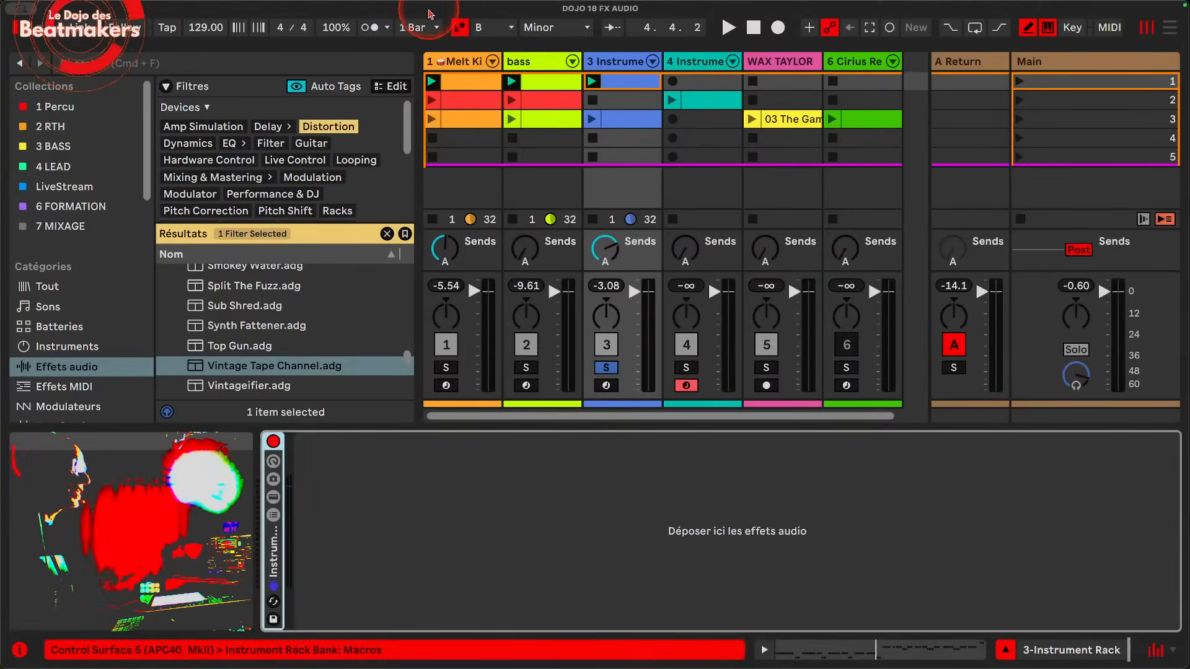
pyautogui.click(387, 234)
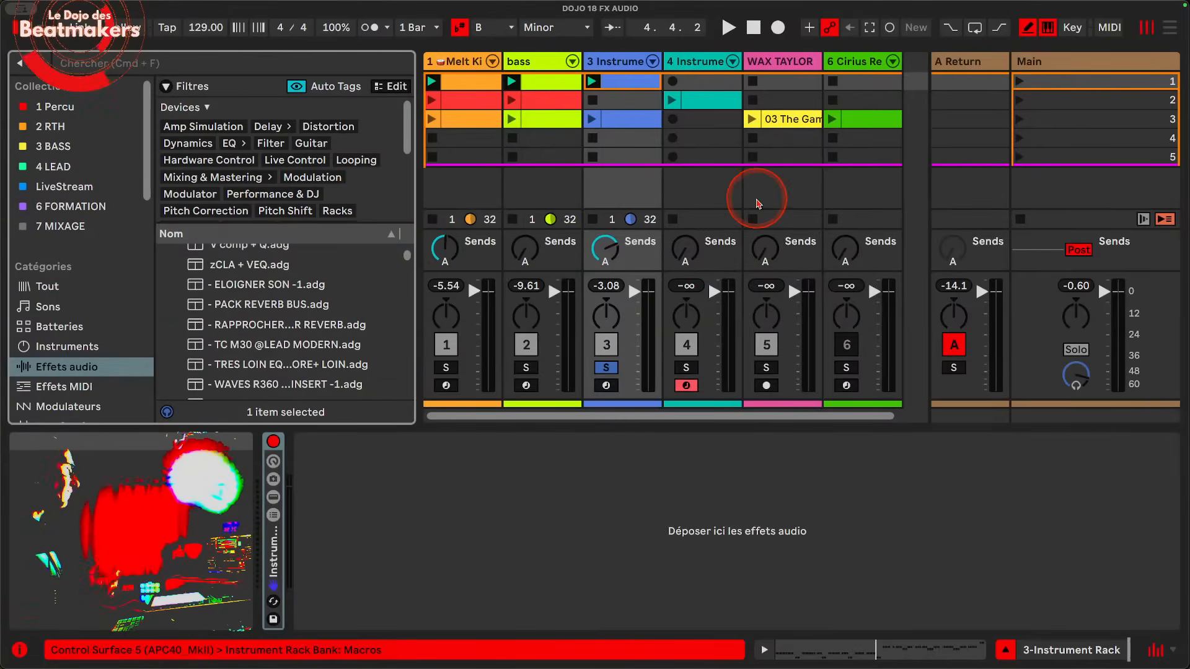